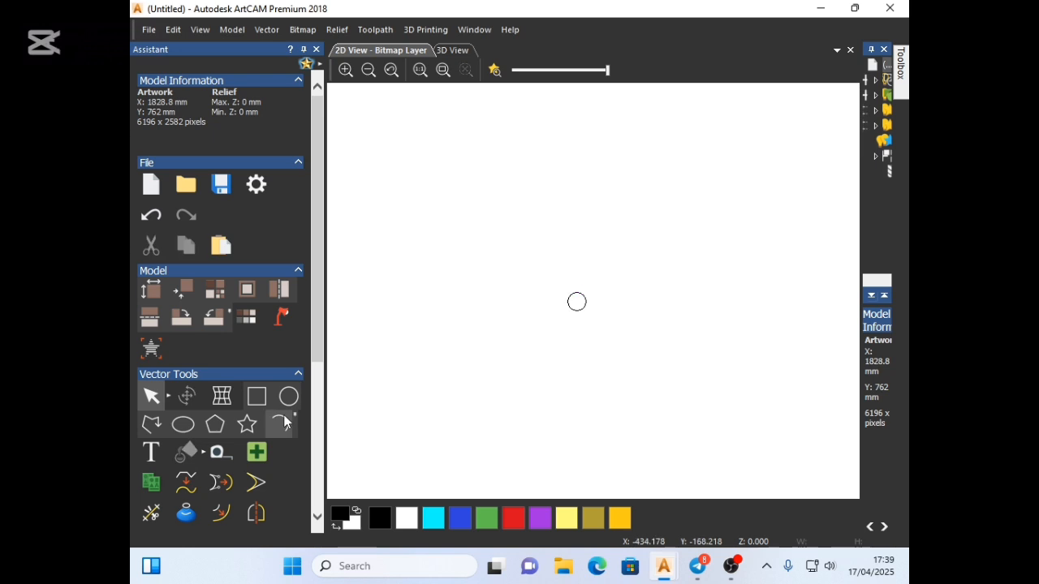
# - Draw two connected arcs from the circle's bottom point, the first sweeping below it and the second curving upward with a radius of about 14 mm
pyautogui.click(280, 424)
pyautogui.scroll(5, 525, 290)
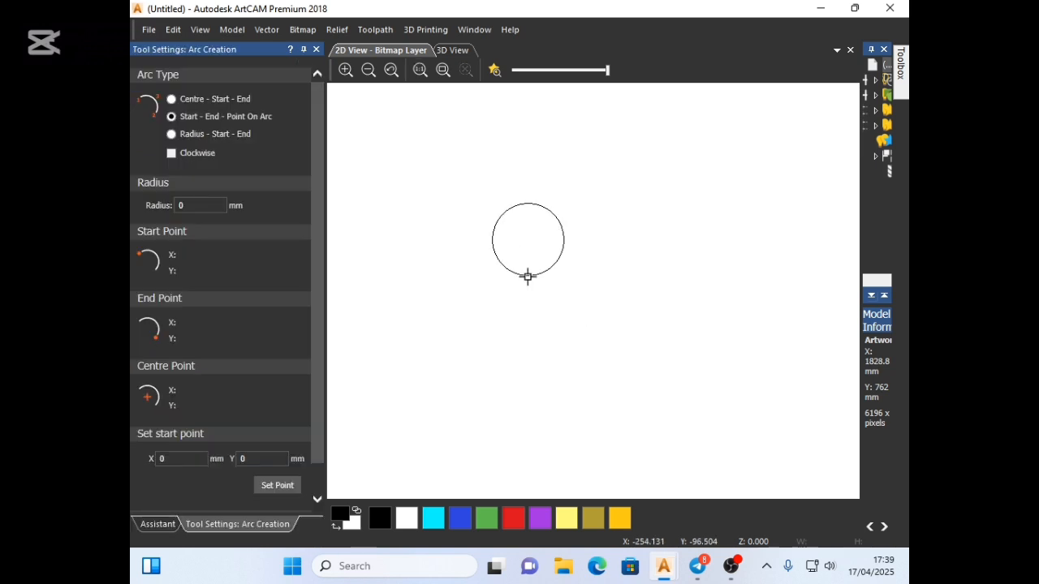
pyautogui.click(528, 276)
pyautogui.click(651, 341)
pyautogui.click(579, 347)
pyautogui.click(651, 341)
pyautogui.click(639, 213)
pyautogui.click(680, 261)
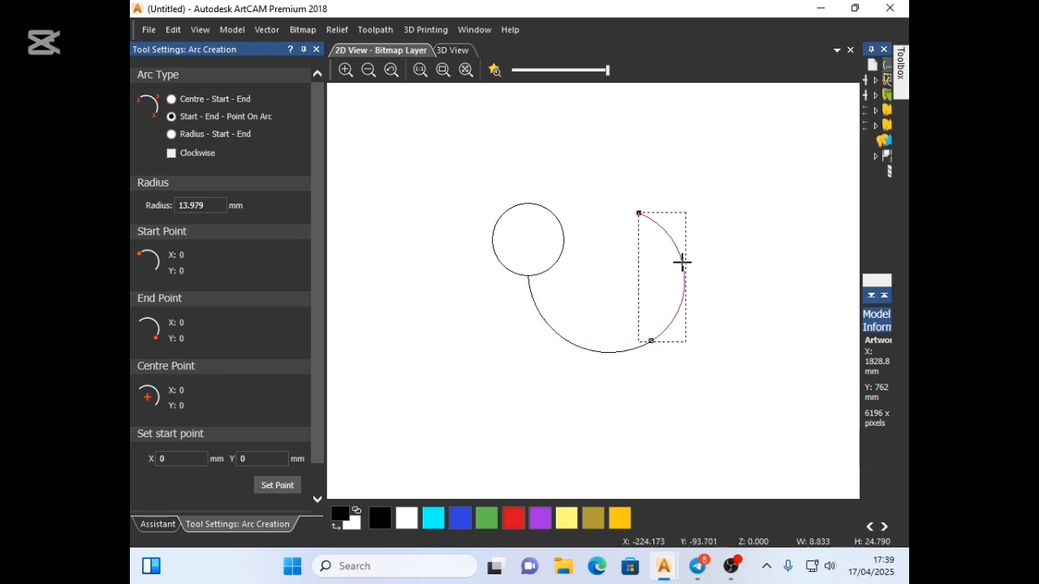
pyautogui.press('Escape')
# - Measure the gap between the circle and the outer arc, and move the arcs' shared node inward toward the circle
pyautogui.hotkey('ctrl', 'm')
pyautogui.moveTo(559, 256); pyautogui.dragTo(680, 307)
pyautogui.press('Escape')
pyautogui.click(672, 325)
pyautogui.press('n')
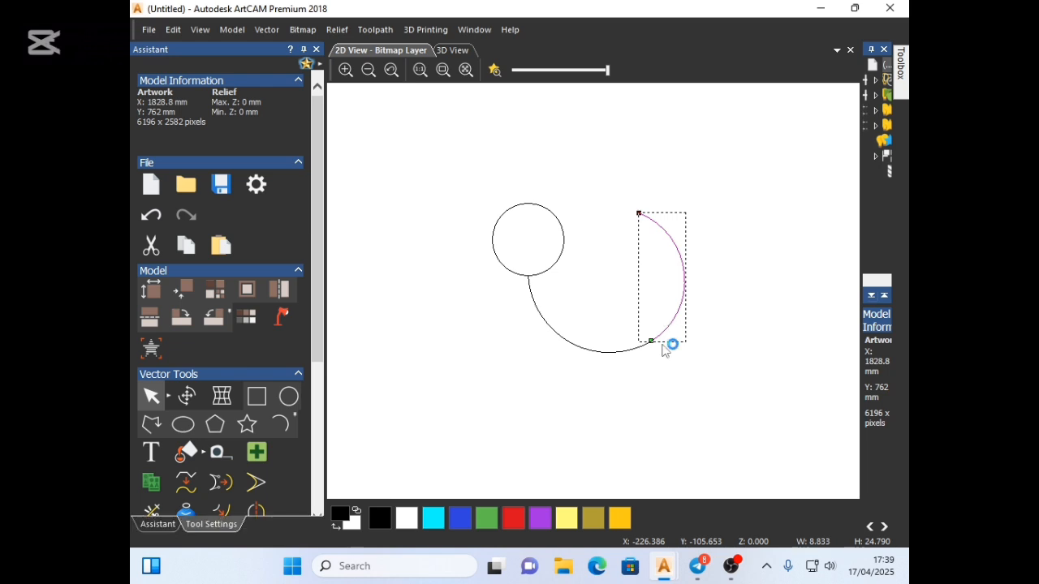
pyautogui.click(647, 348)
pyautogui.click(649, 347)
pyautogui.moveTo(651, 342); pyautogui.dragTo(625, 329)
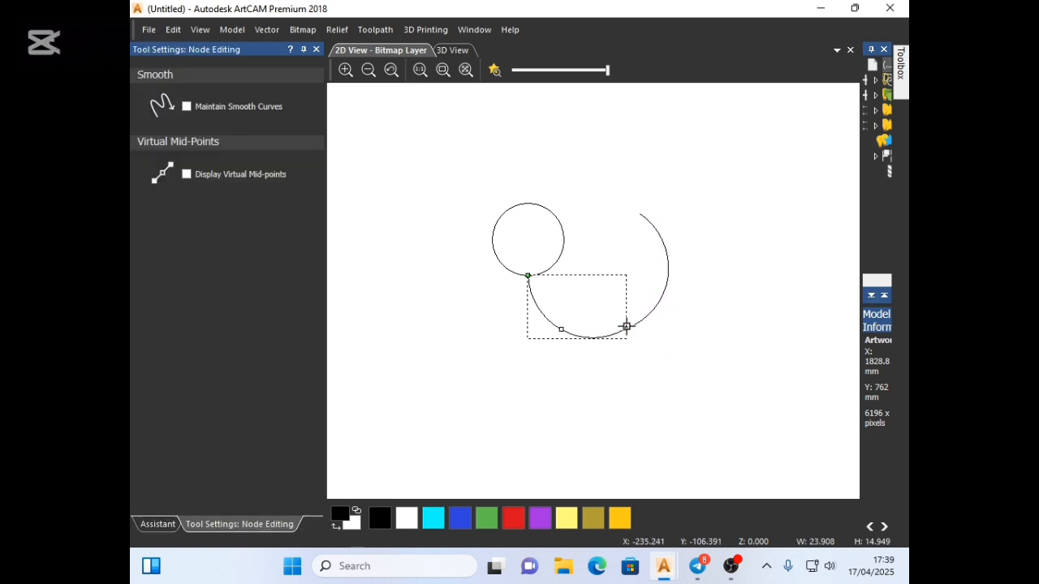
# - Shift the upper arc's free end and the node joining the two arcs slightly further inward
pyautogui.click(659, 313)
pyautogui.moveTo(639, 212); pyautogui.dragTo(629, 204)
pyautogui.moveTo(622, 327); pyautogui.dragTo(615, 322)
pyautogui.click(621, 333)
pyautogui.click(631, 344)
# - Measure from the circle's right edge to the outer arc, and bring both arcs closer to the circle
pyautogui.press('m')
pyautogui.click(563, 239)
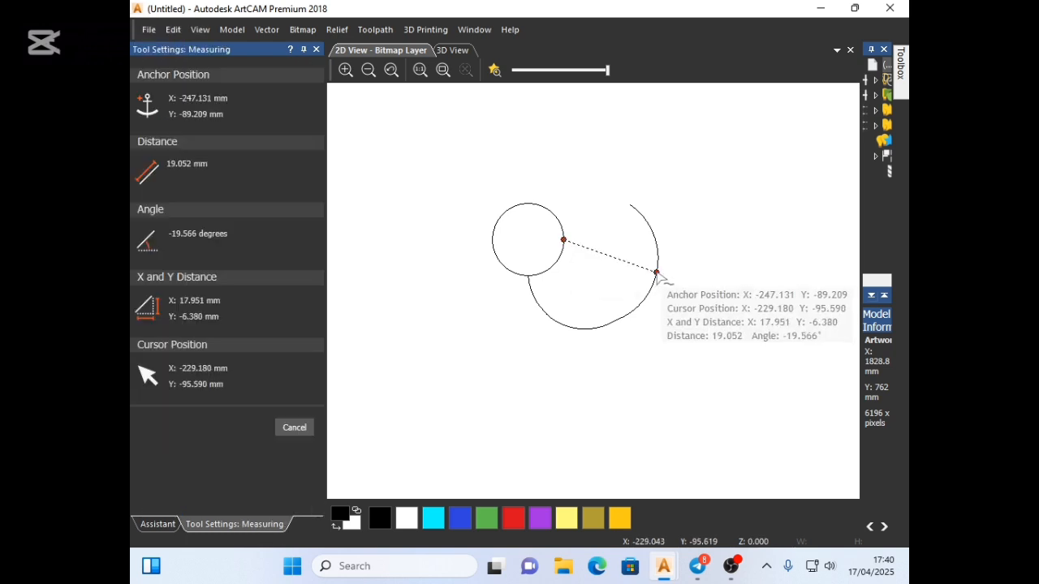
pyautogui.press('Escape')
pyautogui.click(639, 314)
pyautogui.moveTo(622, 294); pyautogui.dragTo(597, 311)
pyautogui.click(596, 327)
pyautogui.doubleClick(597, 328)
pyautogui.click(615, 325)
# - Recheck the spacing between circle and outer arc, and pull the arcs' junction further in below the circle
pyautogui.press('m')
pyautogui.moveTo(563, 244); pyautogui.dragTo(633, 280)
pyautogui.click(629, 293)
pyautogui.moveTo(629, 287); pyautogui.dragTo(590, 309)
pyautogui.click(589, 316)
pyautogui.press('n')
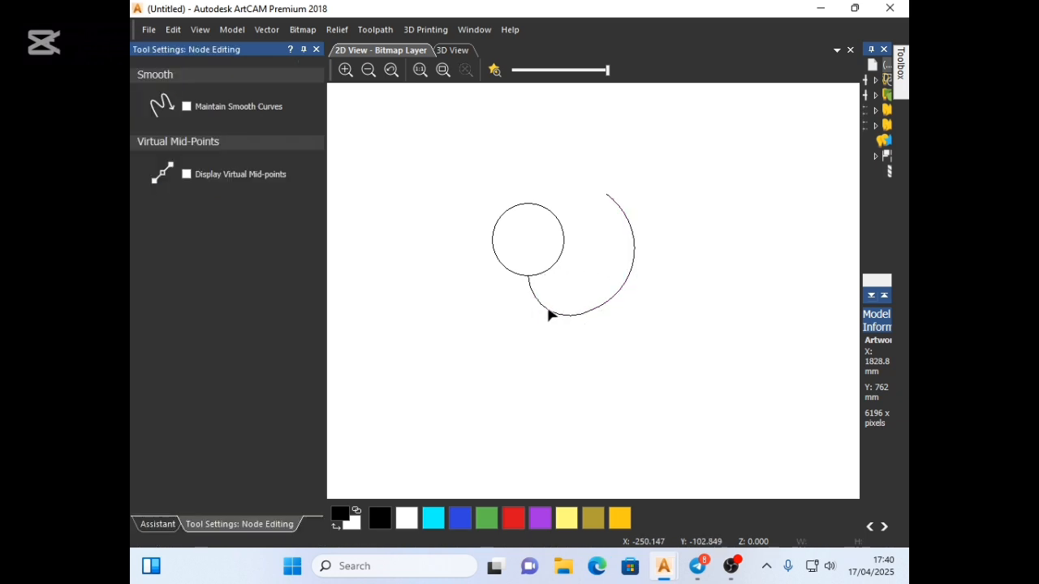
# - Move the lower arc's start node slightly left along the circle's edge, and convert both arcs to Bezier spans
pyautogui.moveTo(528, 275); pyautogui.dragTo(522, 276)
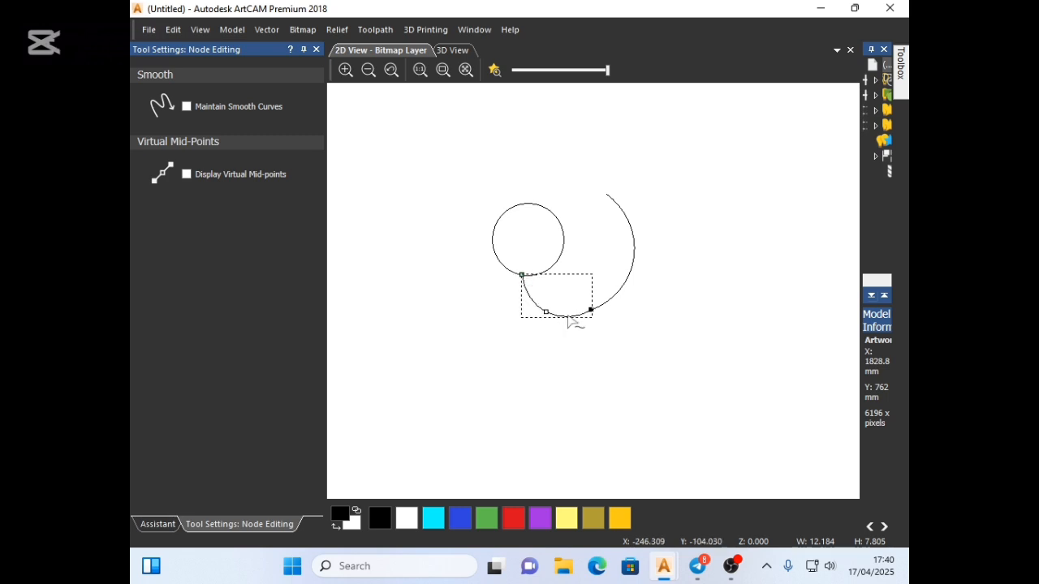
pyautogui.click(627, 295)
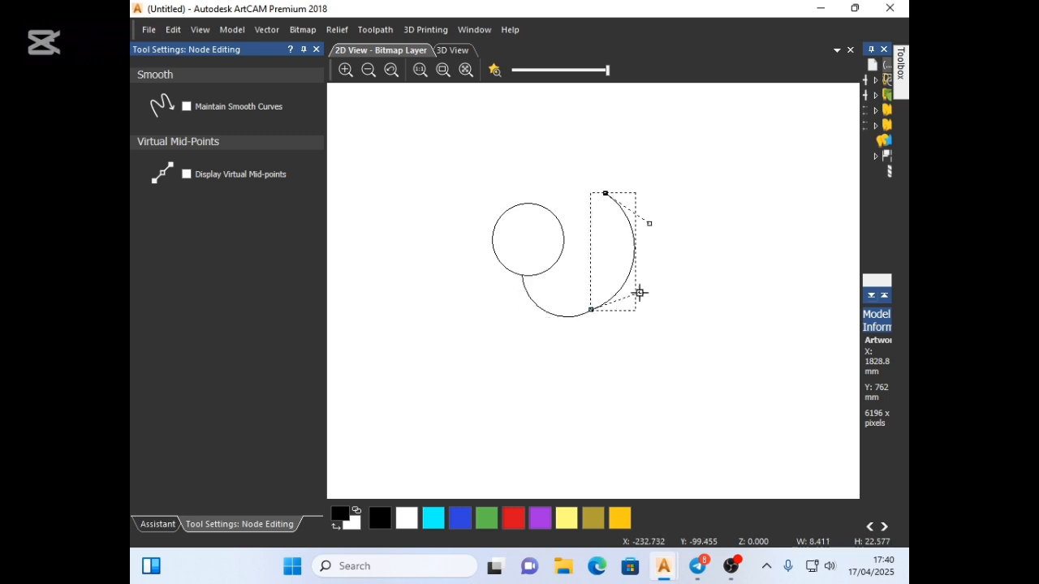
pyautogui.click(561, 330)
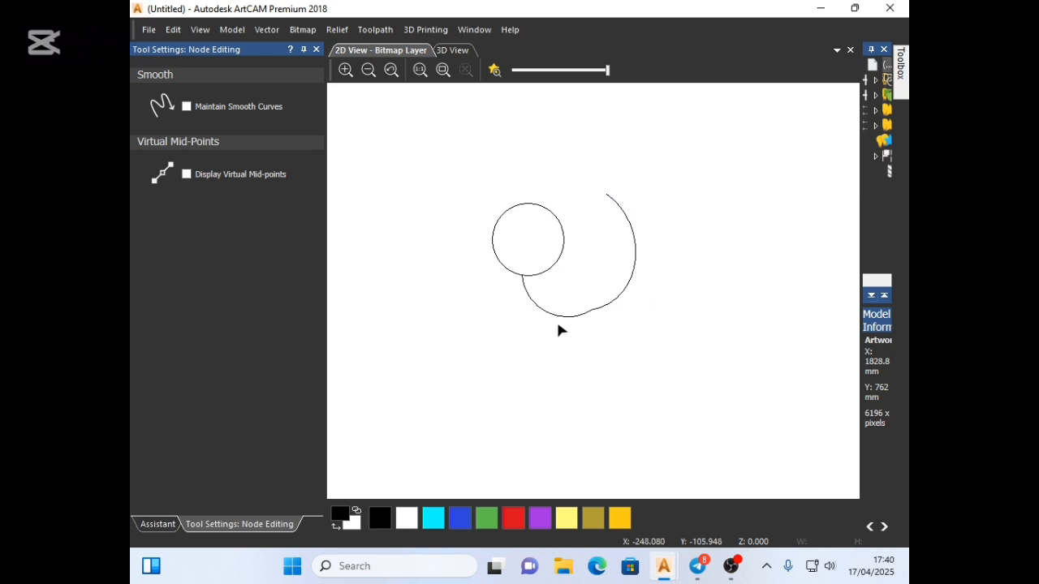
pyautogui.click(559, 320)
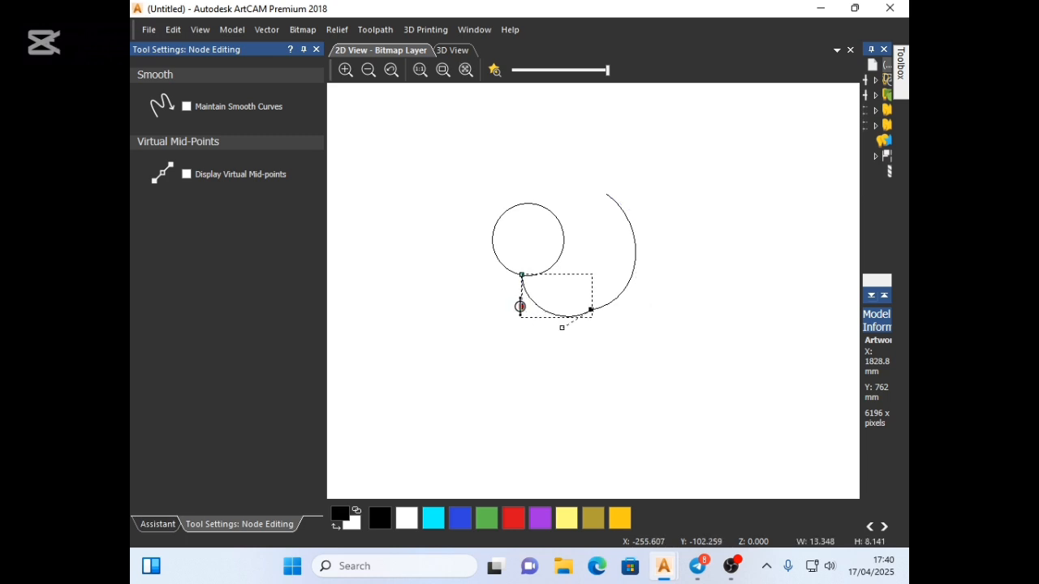
# - Replace the kinked section around the arcs' junction by joining the outer pieces with a smooth curve and removing the old section
pyautogui.moveTo(591, 310); pyautogui.dragTo(628, 280)
pyautogui.rightClick(538, 305)
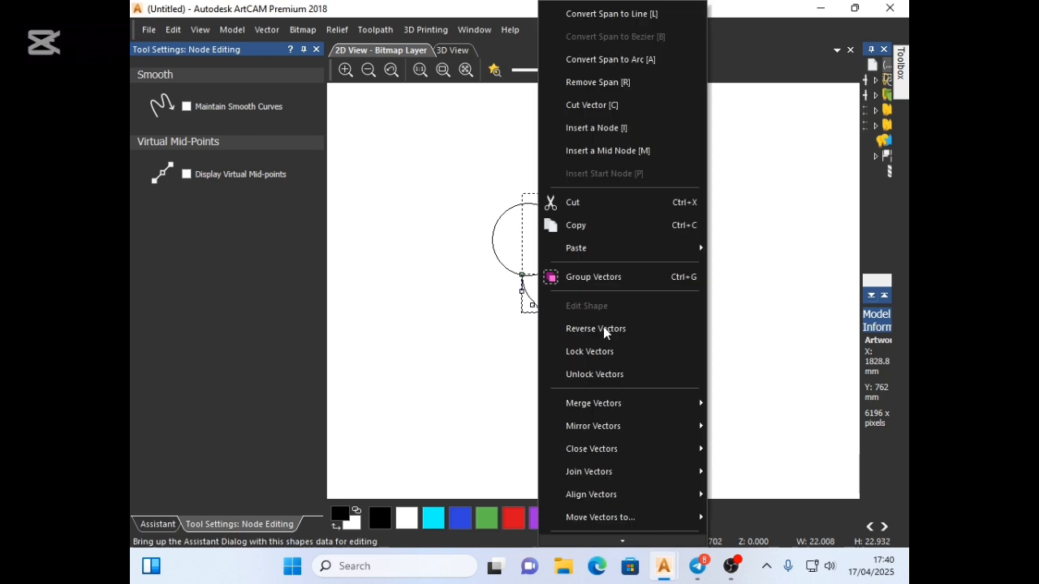
pyautogui.moveTo(591, 470)
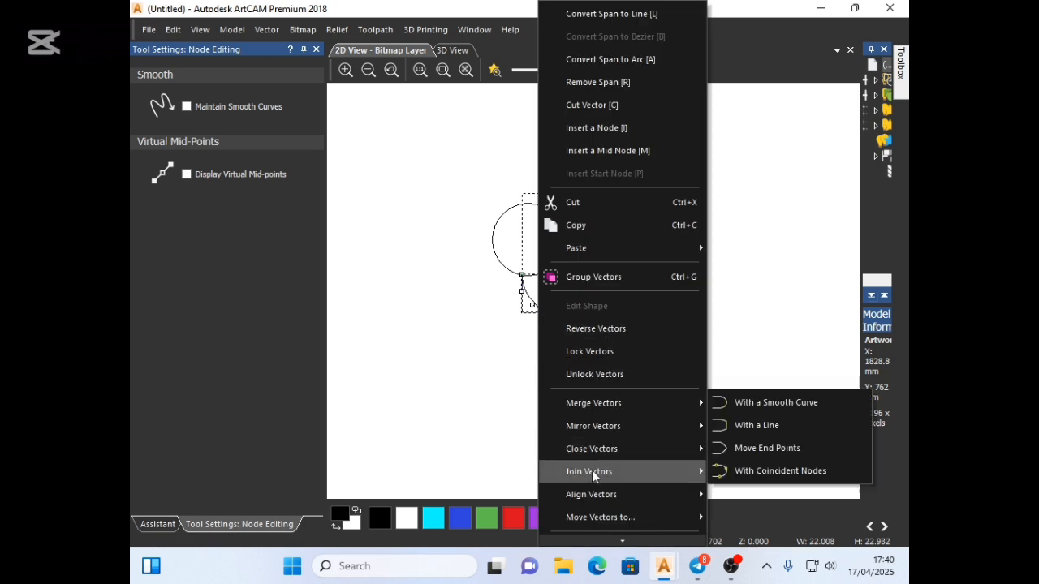
pyautogui.click(727, 402)
pyautogui.rightClick(607, 236)
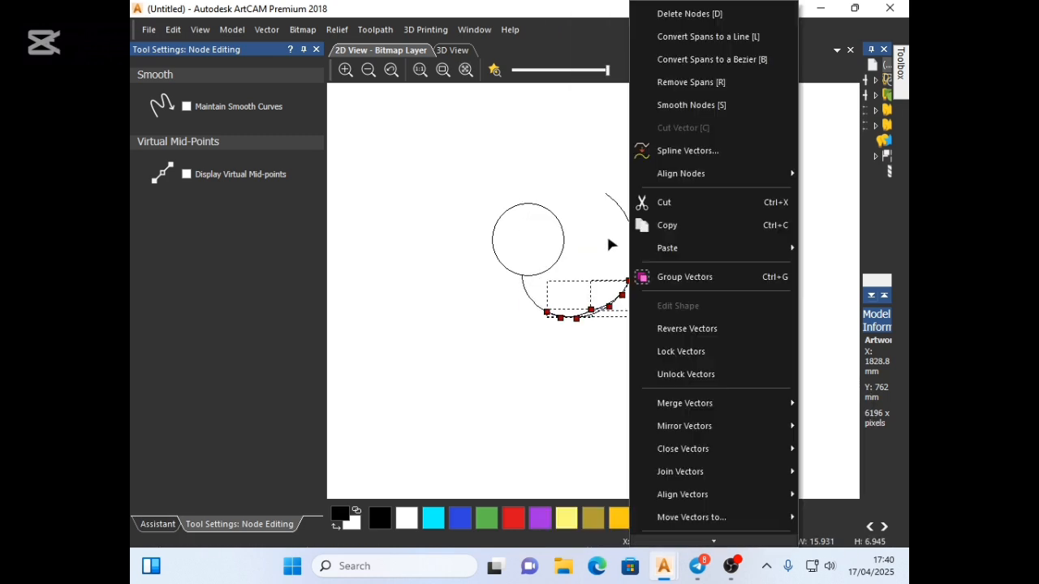
pyautogui.click(666, 202)
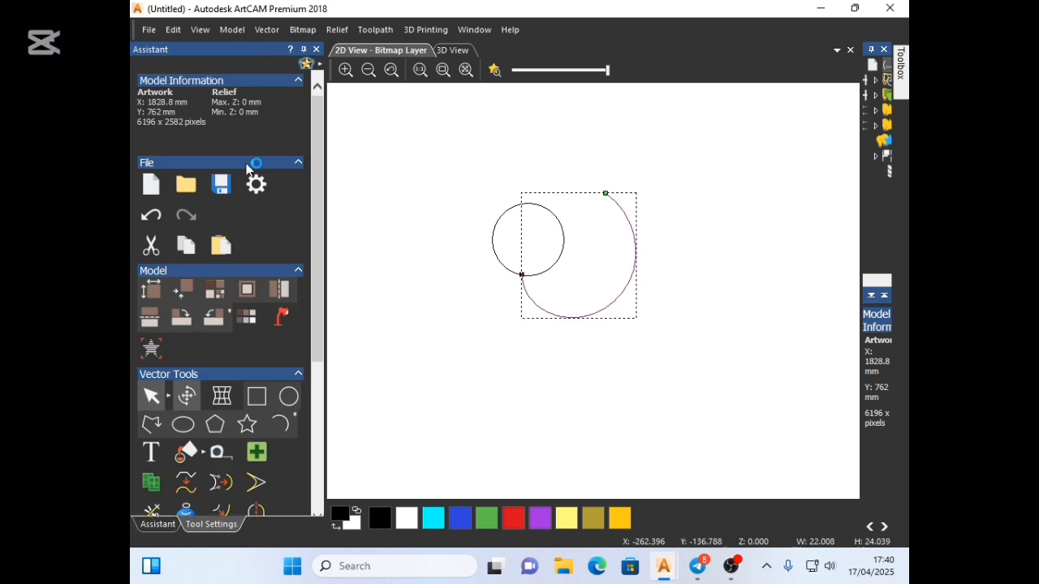
# - Rotate-copy the petal curve about the circle's centre, with 4 objects over a total angle of 360 degrees
pyautogui.click(316, 49)
pyautogui.scroll(-5, 151, 346)
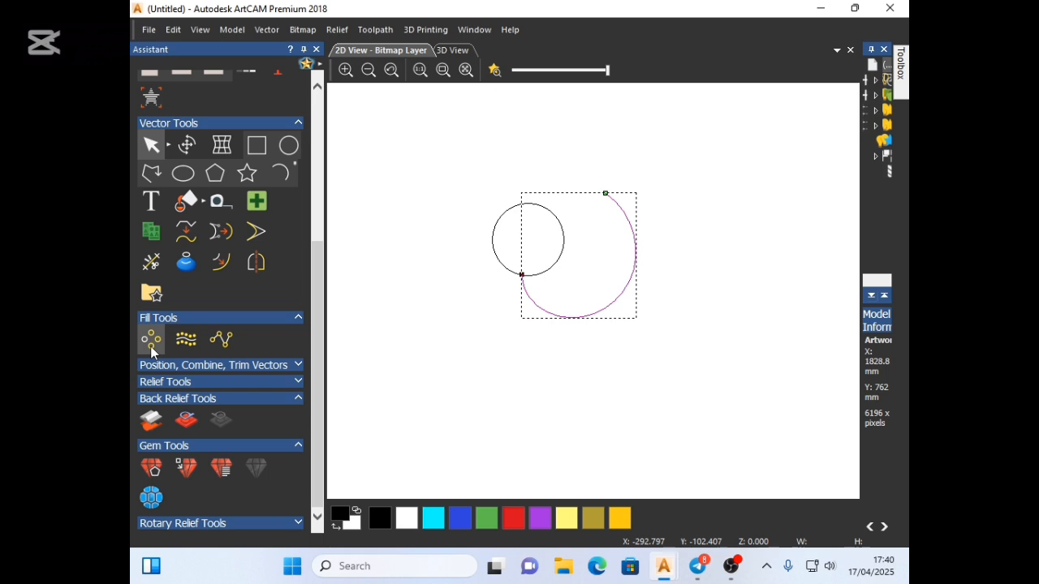
pyautogui.click(257, 175)
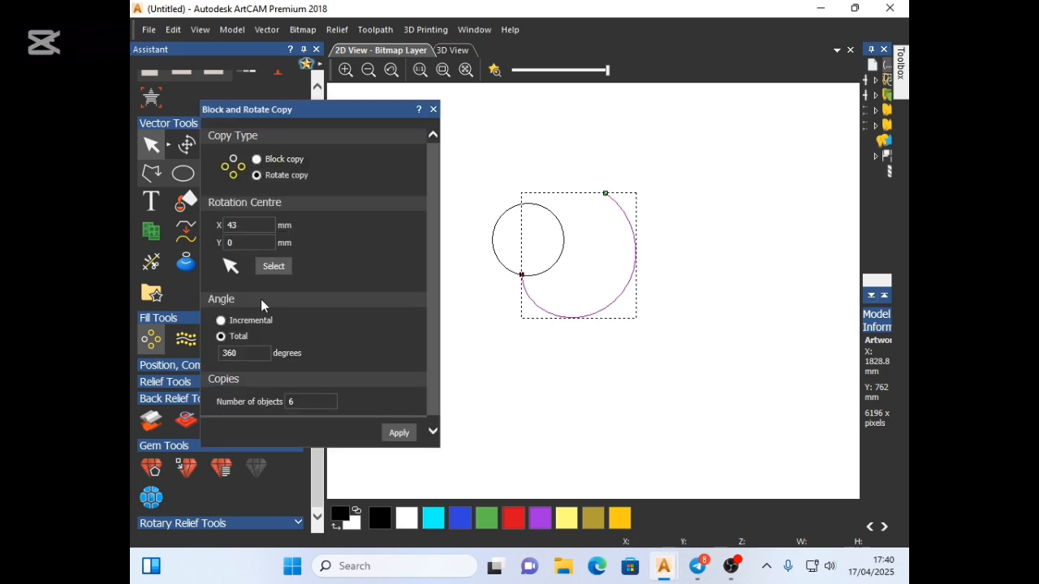
pyautogui.click(233, 240)
pyautogui.press('Tab')
pyautogui.click(295, 398)
pyautogui.write('4')
pyautogui.click(510, 280)
pyautogui.click(527, 242)
pyautogui.click(528, 242)
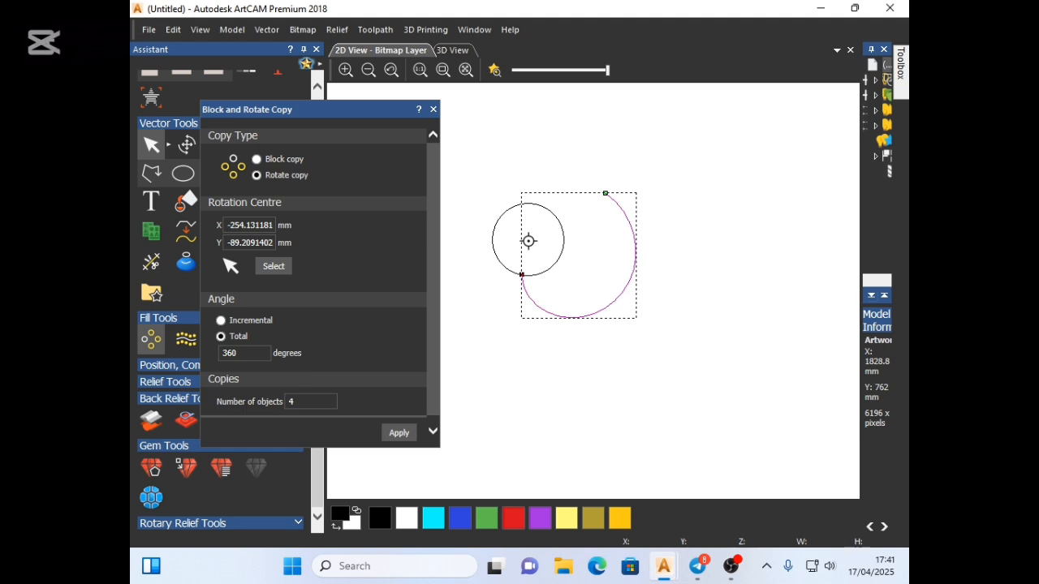
pyautogui.click(398, 432)
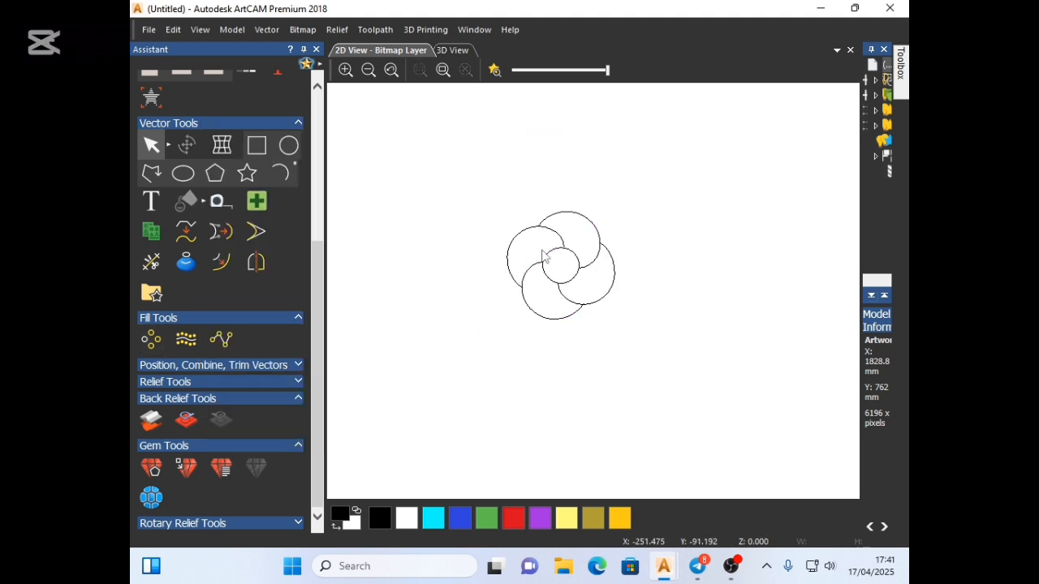
# - Draw a three-point arc from the upper petal's edge to the outer side of the lower-right petal, just inside its outline
pyautogui.scroll(2, 572, 268)
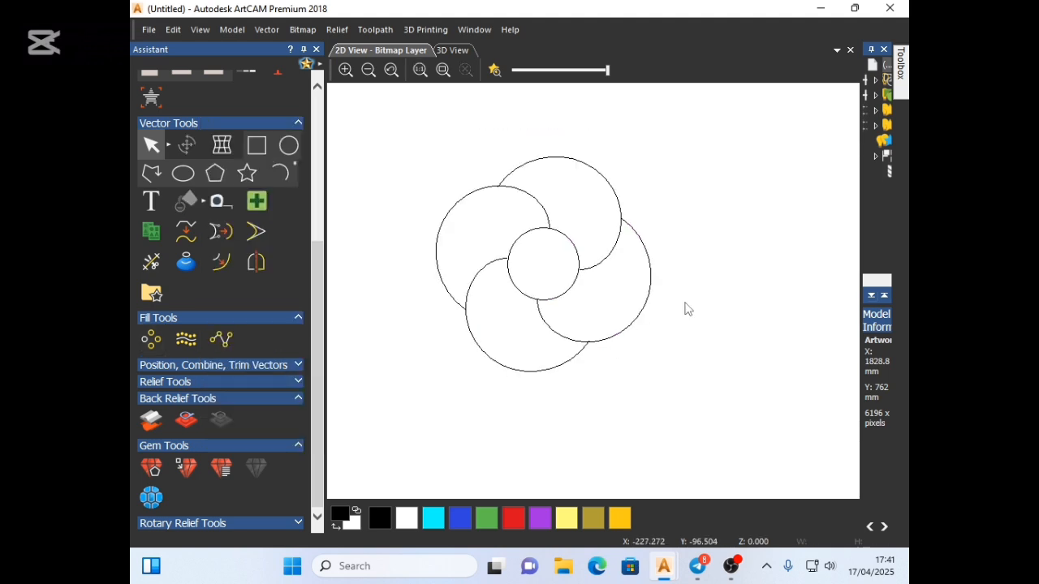
pyautogui.scroll(2, 633, 248)
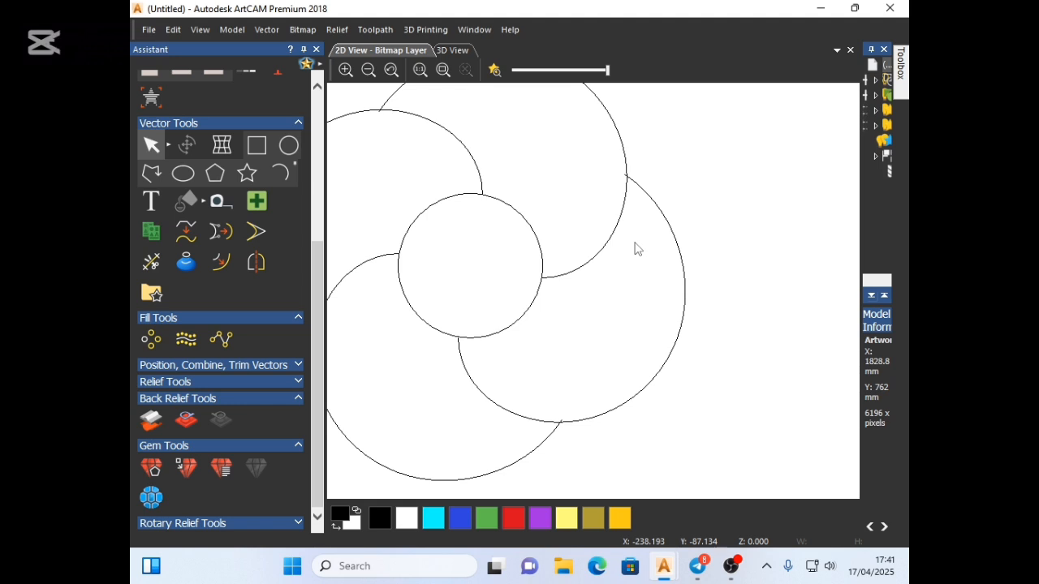
pyautogui.click(276, 172)
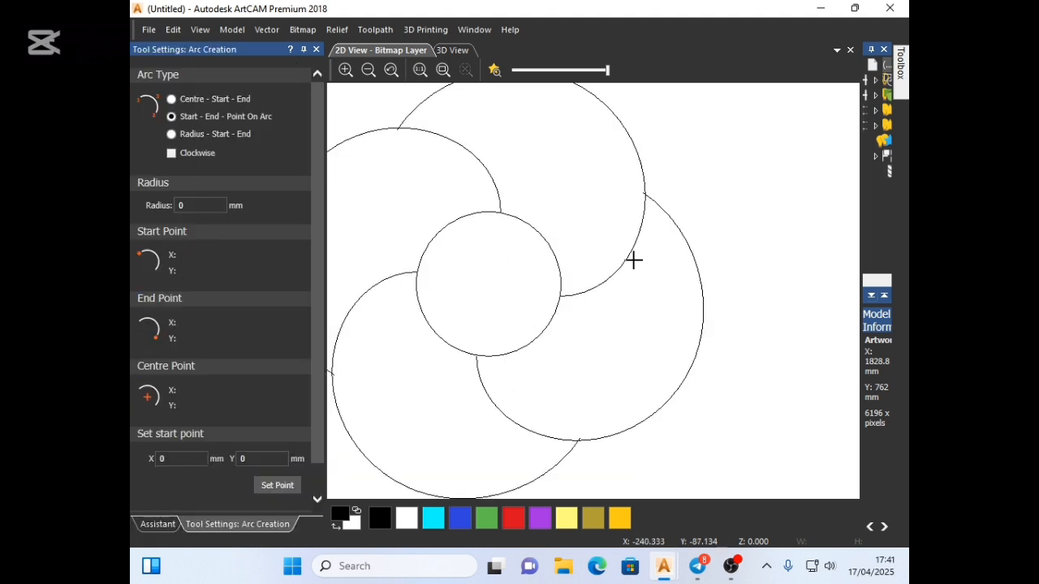
pyautogui.click(640, 226)
pyautogui.click(693, 362)
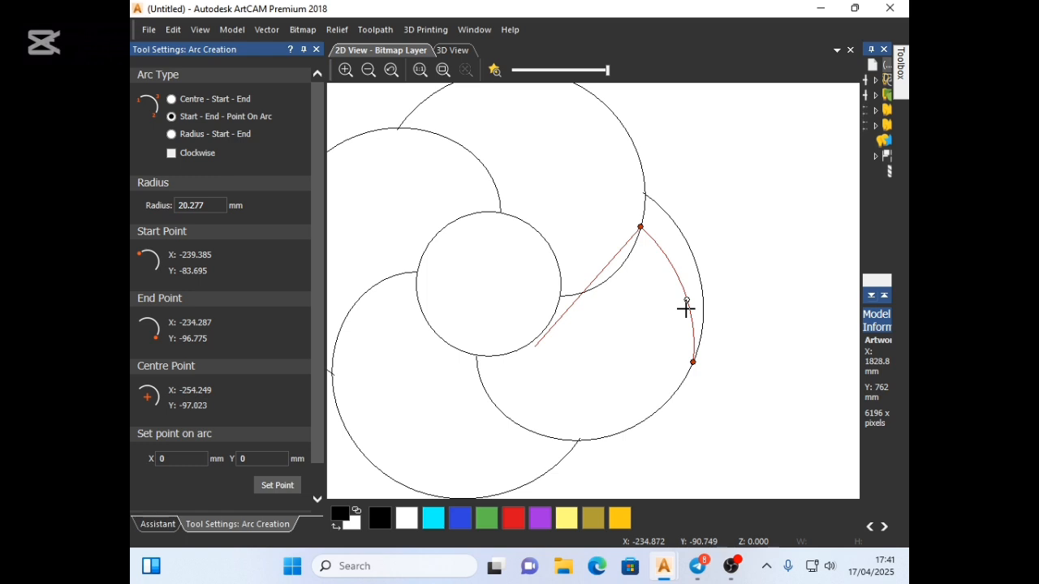
# - Cut away the lower-right petal's old upper section and join its remaining part to the new arc with a smooth curve
pyautogui.click(666, 398)
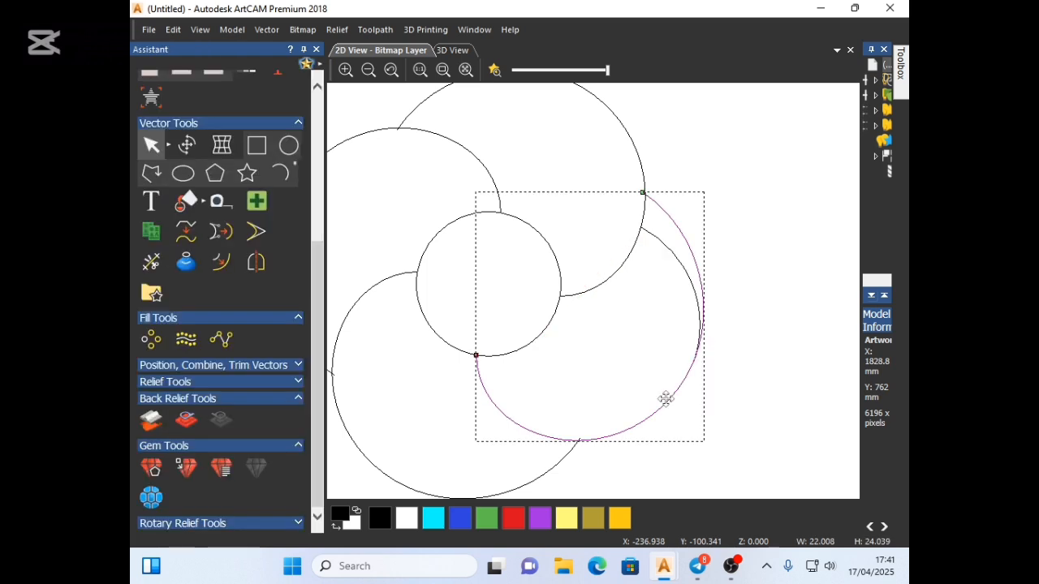
pyautogui.click(698, 297)
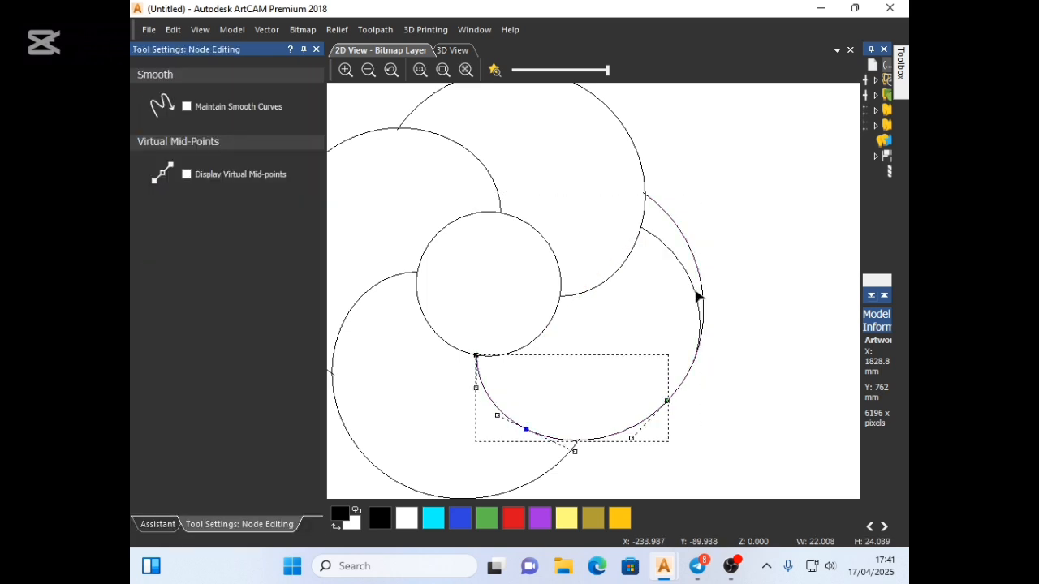
pyautogui.keyDown('shift'); pyautogui.click(695, 293); pyautogui.keyUp('shift')
pyautogui.rightClick(619, 427)
pyautogui.moveTo(670, 287)
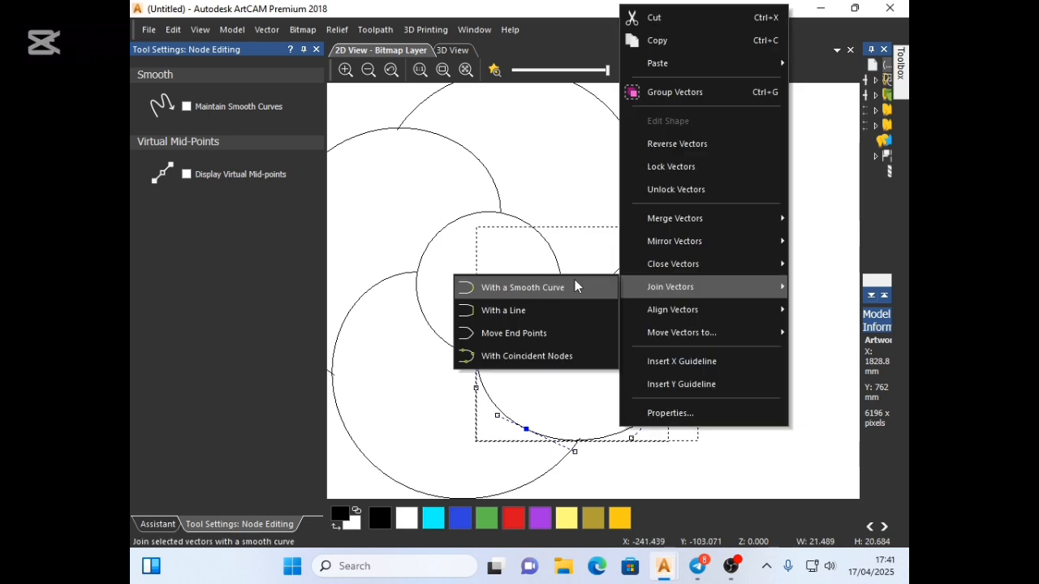
pyautogui.click(575, 287)
# - Remove the three old petal copies, keeping the reshaped petal and the central circle
pyautogui.click(547, 236)
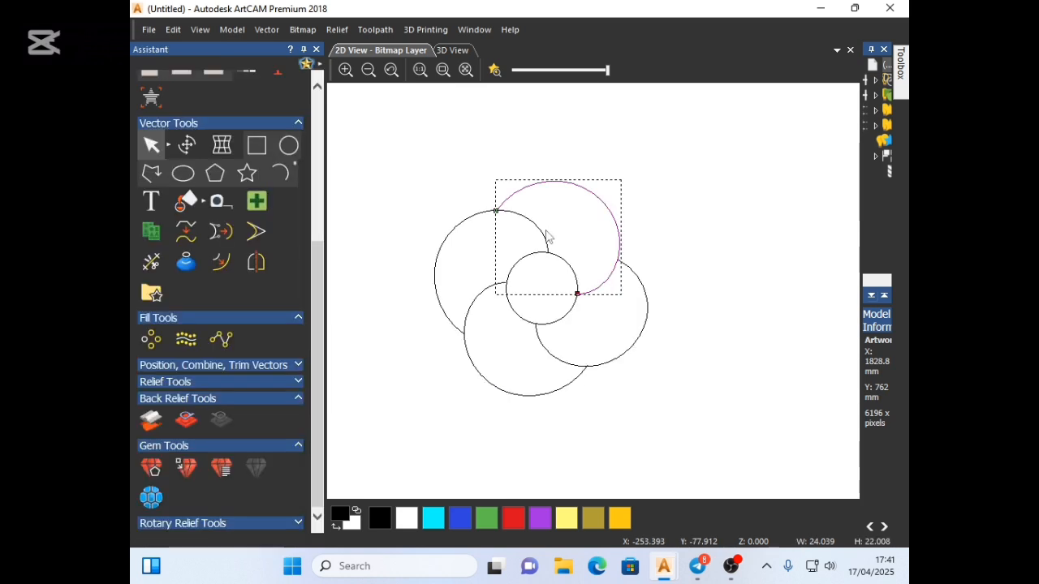
pyautogui.rightClick(547, 235)
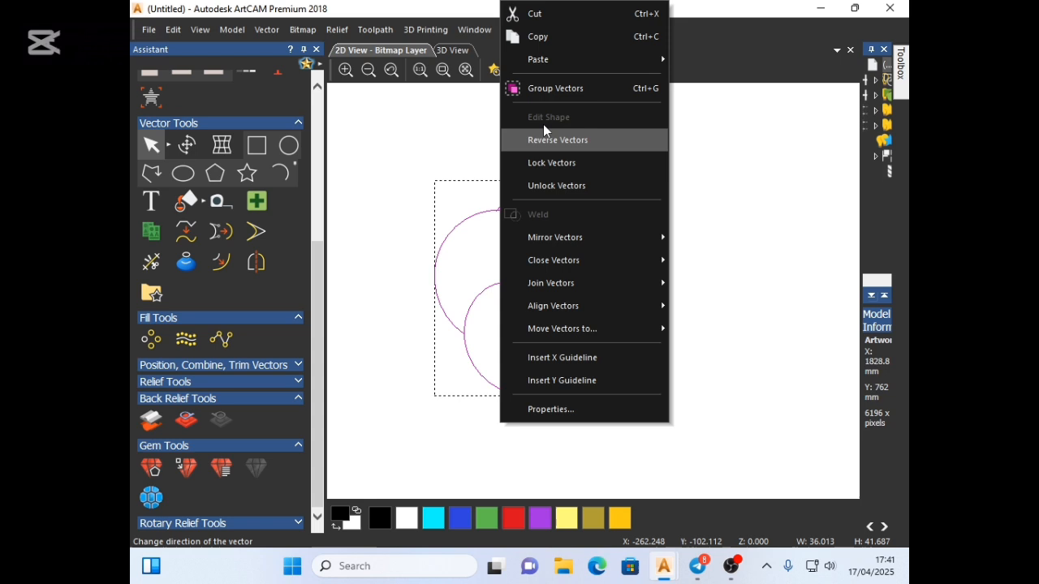
pyautogui.click(565, 35)
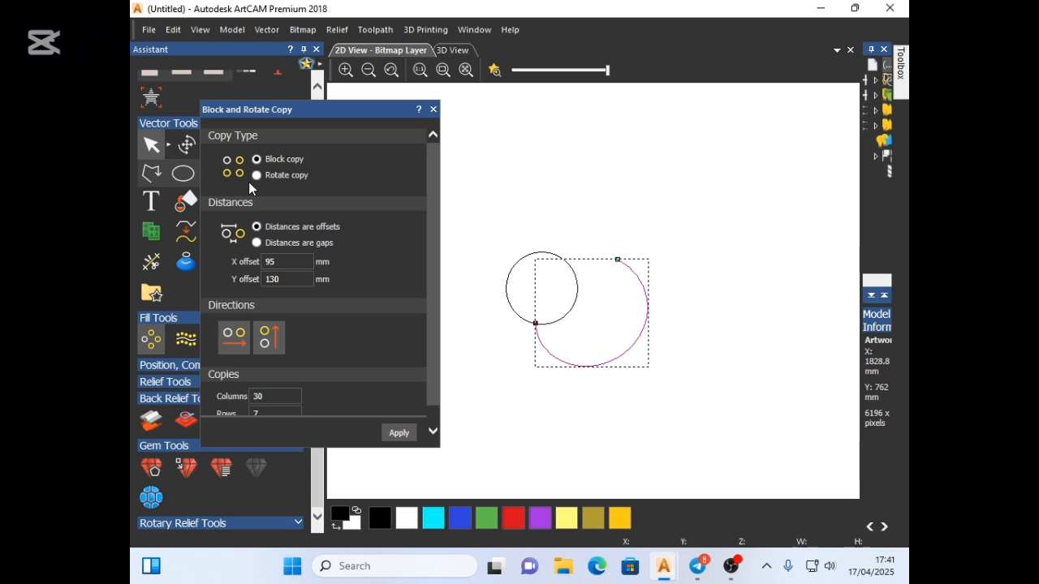
# - Rotate-copy the reshaped petal around the circle's centre as 4 objects over 360 degrees, and close the copy settings
pyautogui.click(256, 175)
pyautogui.moveTo(552, 299); pyautogui.dragTo(542, 290)
pyautogui.click(398, 433)
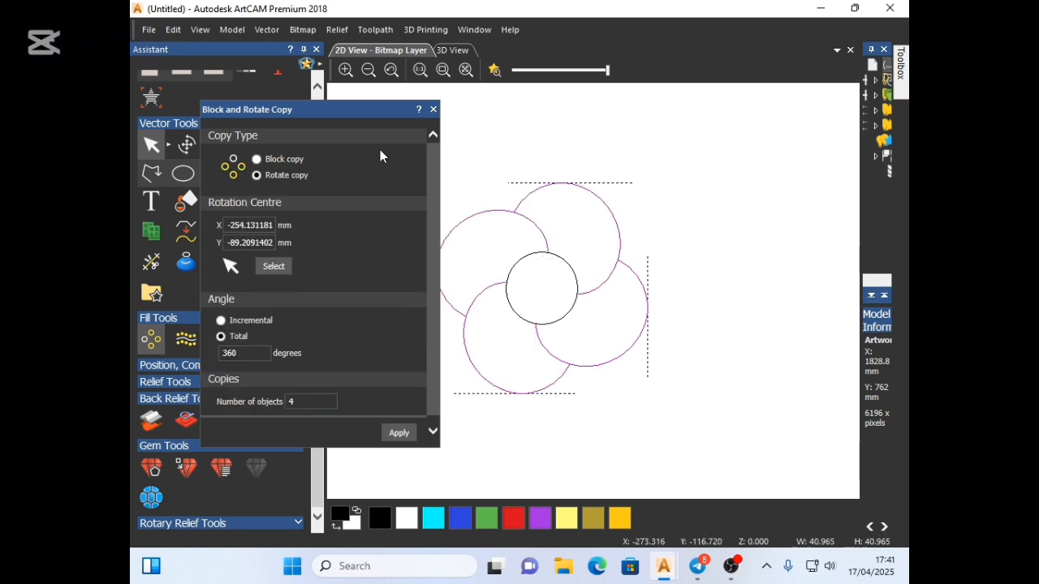
pyautogui.click(434, 111)
# - Replace the upper petal's crown section with a smooth curve joining its cut ends, and shift the curve's outer node slightly downward
pyautogui.scroll(2, 536, 196)
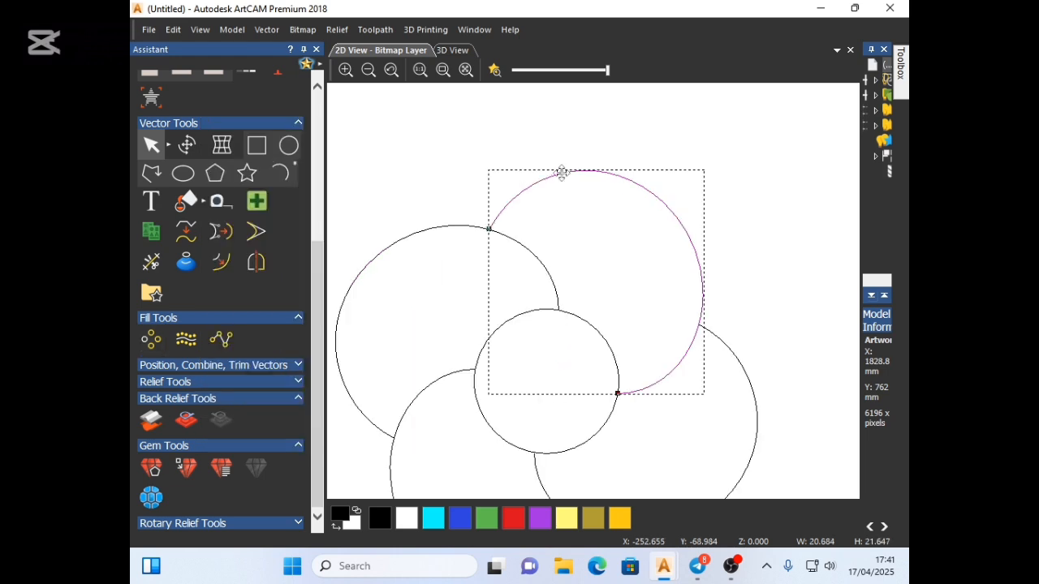
pyautogui.click(561, 173)
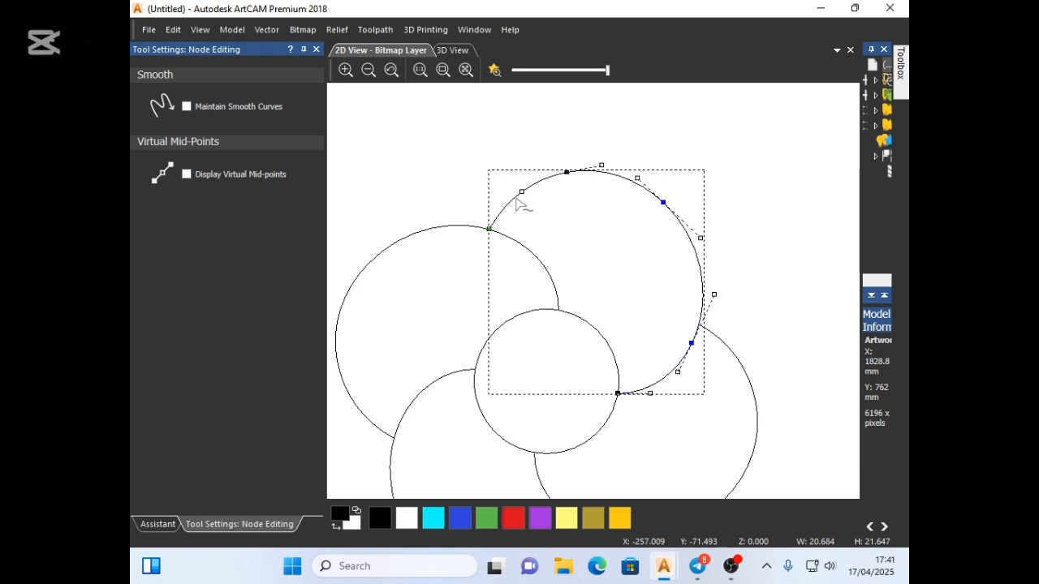
pyautogui.moveTo(516, 198); pyautogui.dragTo(515, 198)
pyautogui.press('c')
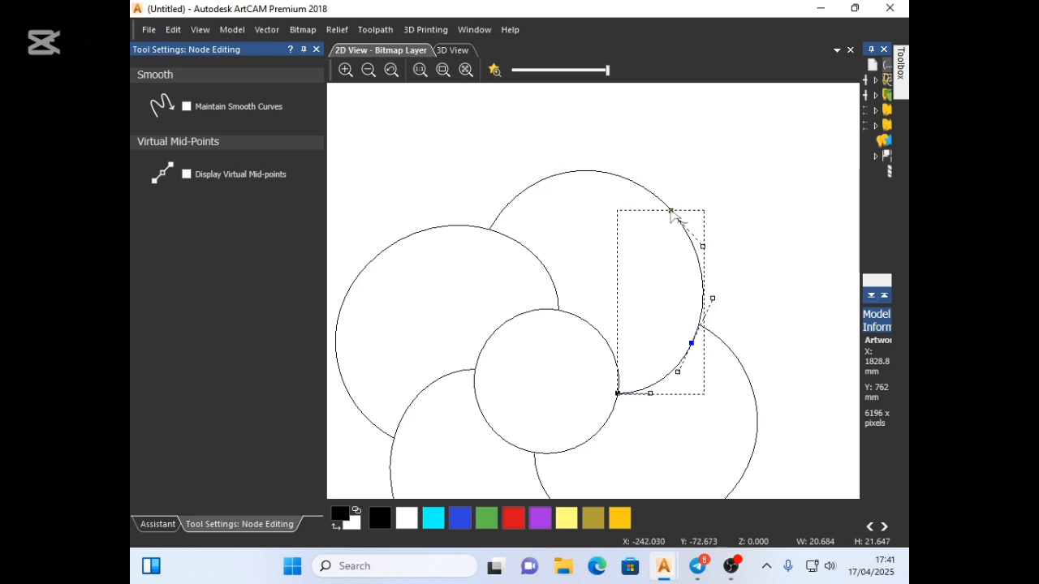
pyautogui.click(667, 207)
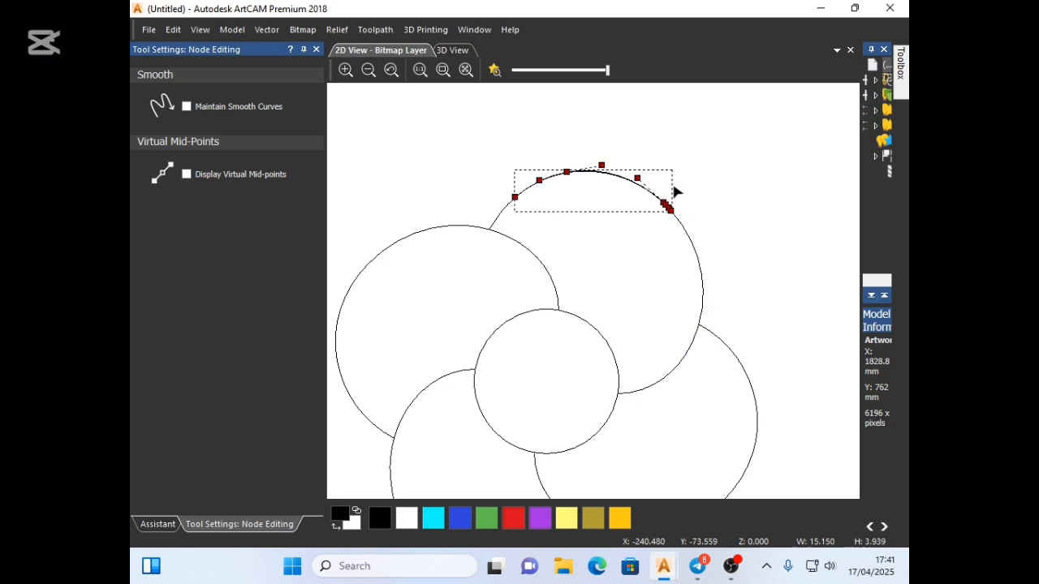
pyautogui.click(673, 195)
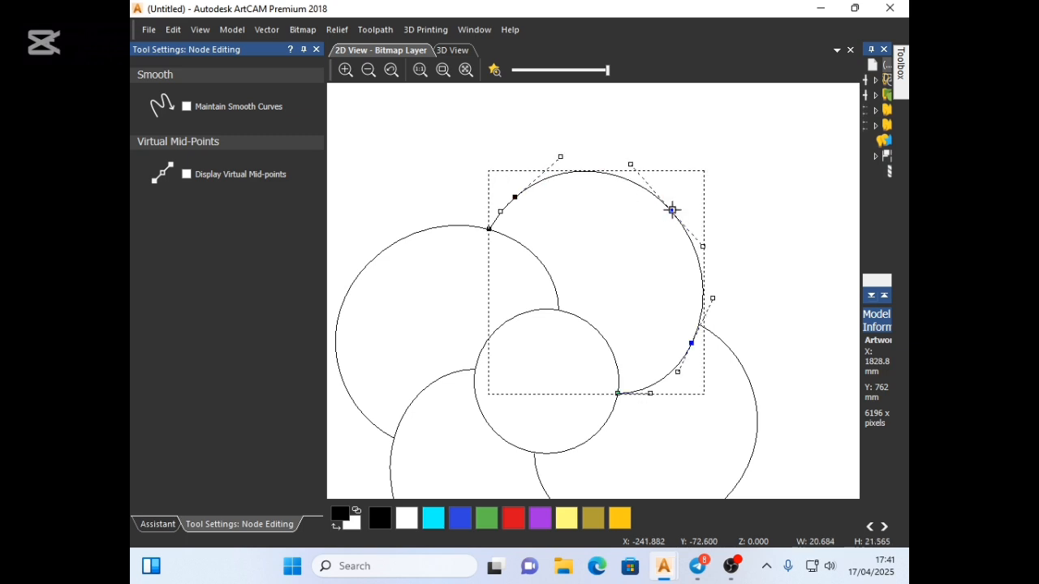
pyautogui.moveTo(671, 210); pyautogui.dragTo(677, 218)
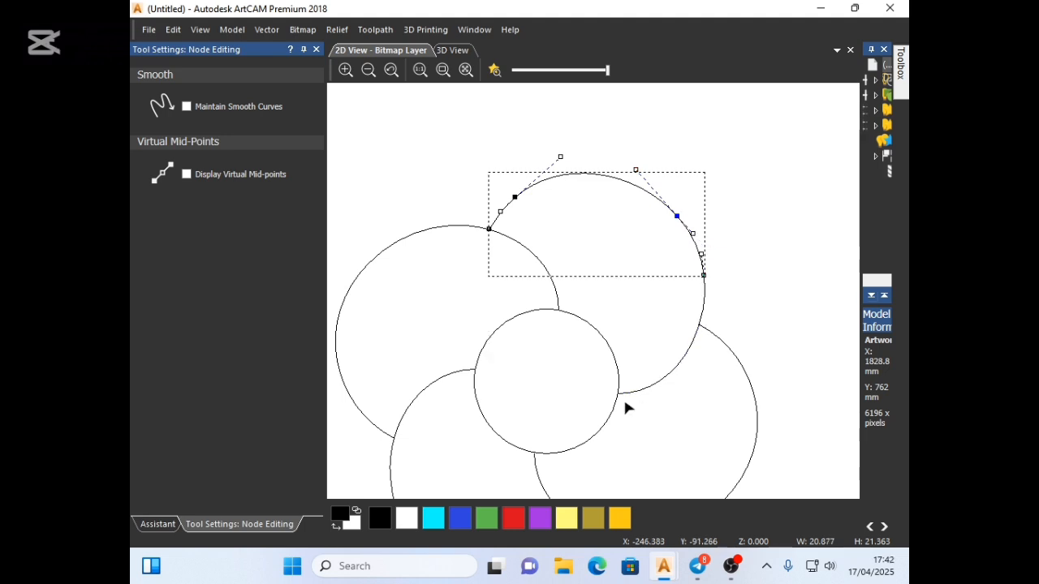
# - Cut away the lower outer section of the upper petal and join the two remaining pieces with a smooth curve
pyautogui.keyDown('shift'); pyautogui.click(659, 392); pyautogui.keyUp('shift')
pyautogui.rightClick(645, 393)
pyautogui.moveTo(686, 283)
pyautogui.click(583, 283)
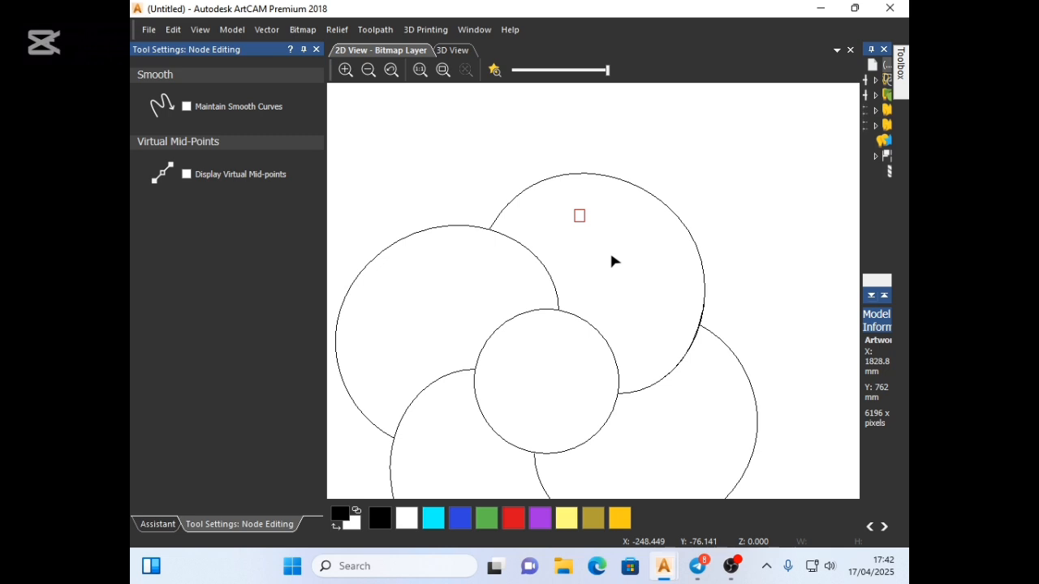
pyautogui.press('n')
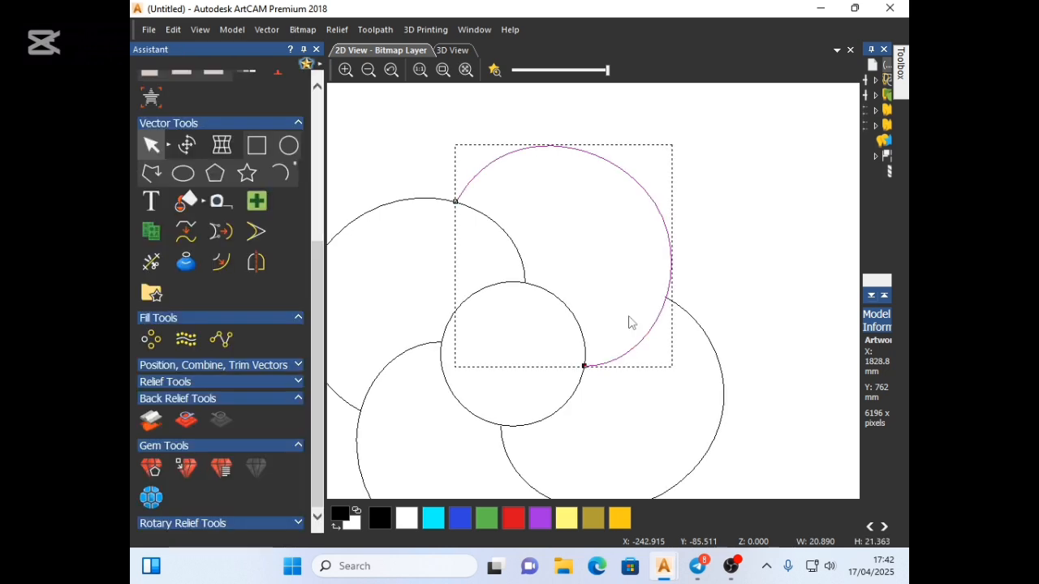
# - Cut out the upper petal's outer side from its shoulder to near the circle and bridge the gap with a smooth curve
pyautogui.press('n')
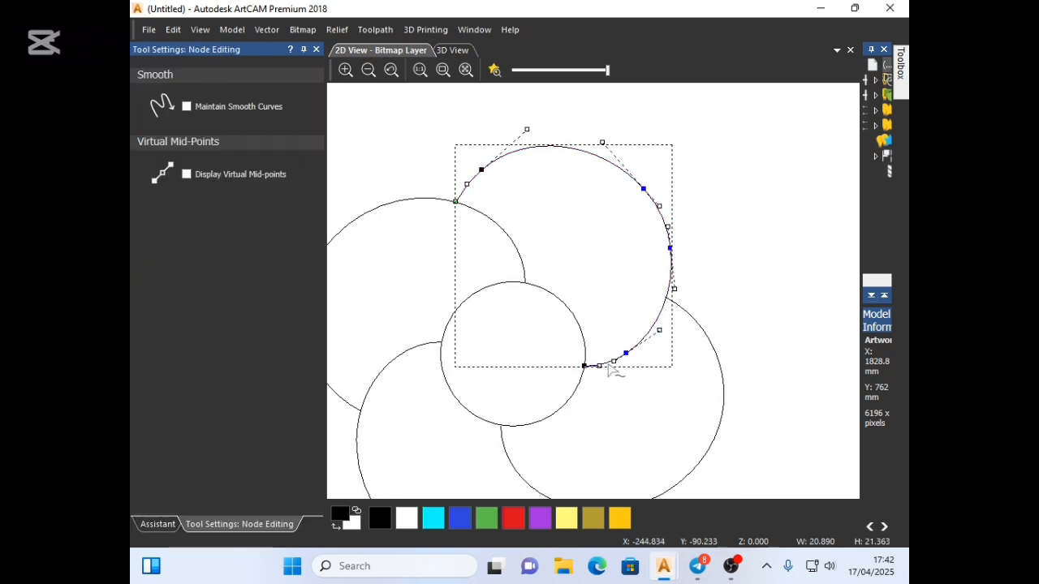
pyautogui.moveTo(609, 365); pyautogui.dragTo(664, 225)
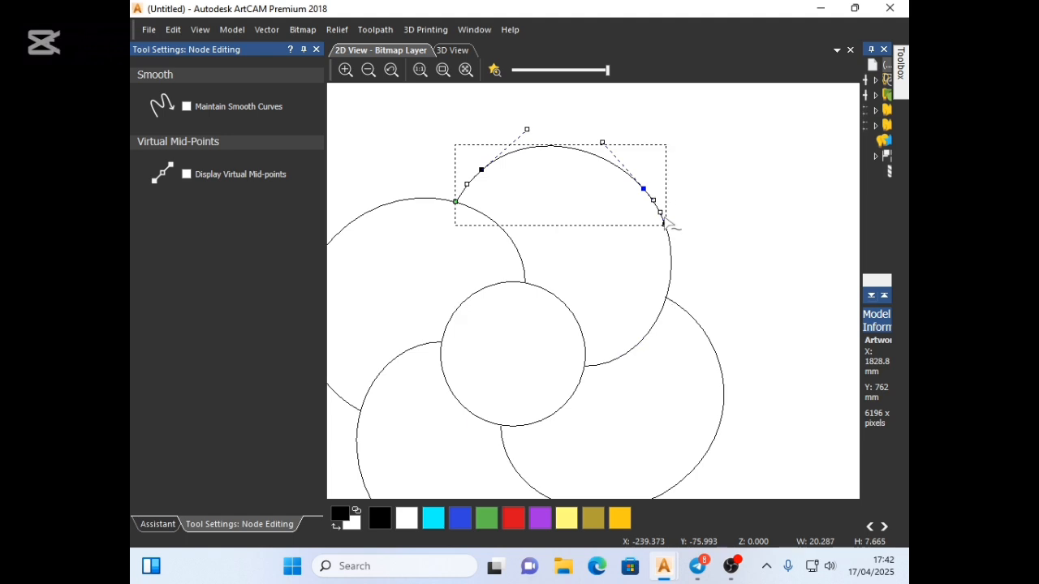
pyautogui.rightClick(664, 225)
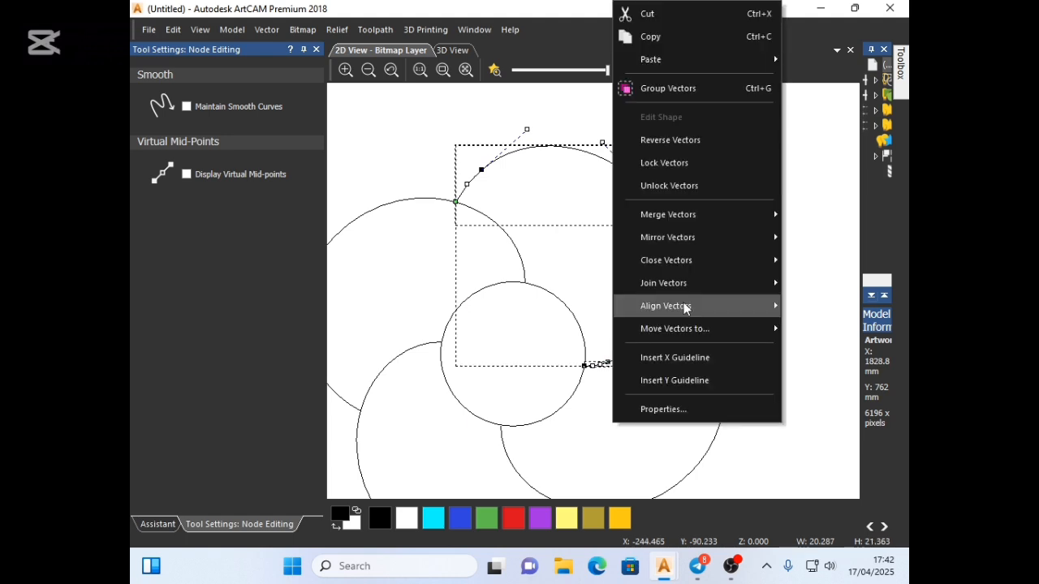
pyautogui.moveTo(664, 283)
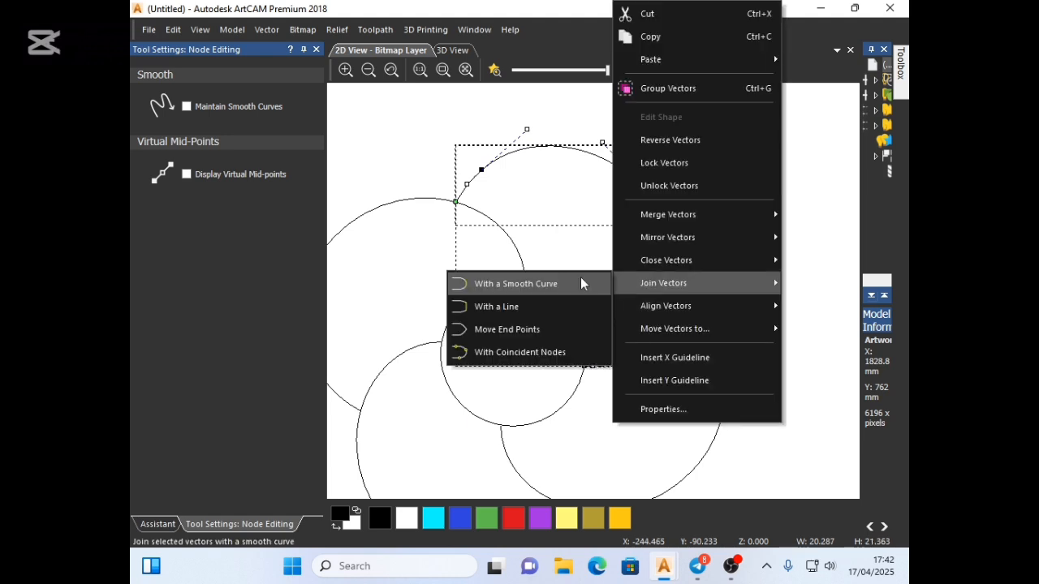
pyautogui.click(582, 283)
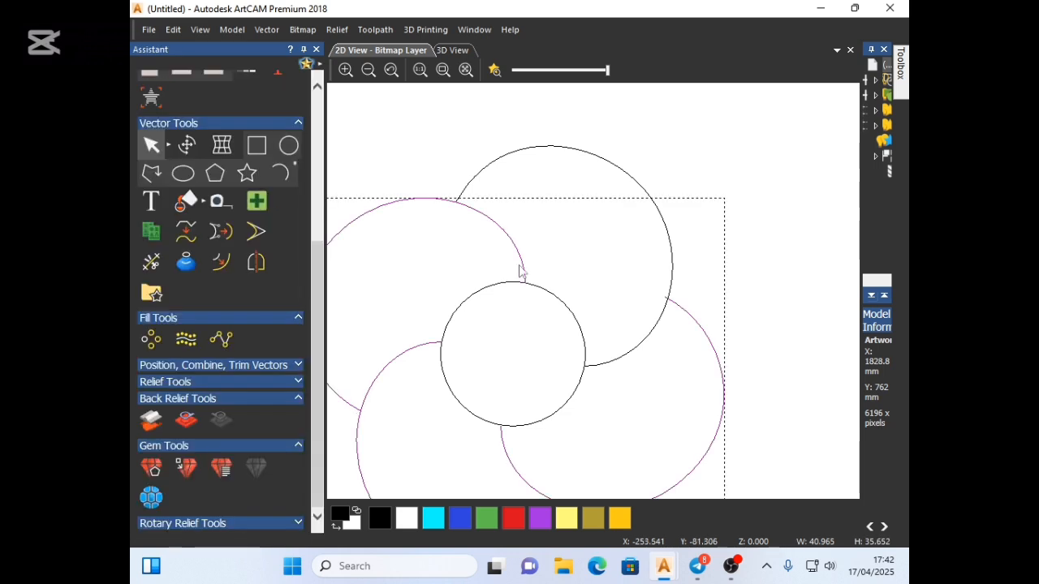
# - Remove the three old petal copies and reverse the direction of the reshaped petal's vector
pyautogui.rightClick(520, 272)
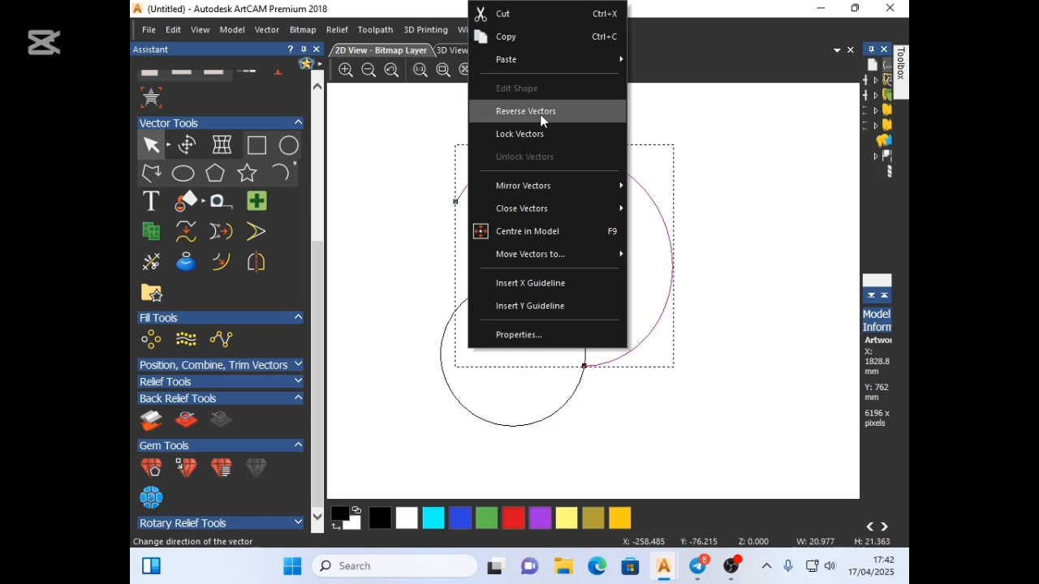
pyautogui.click(543, 119)
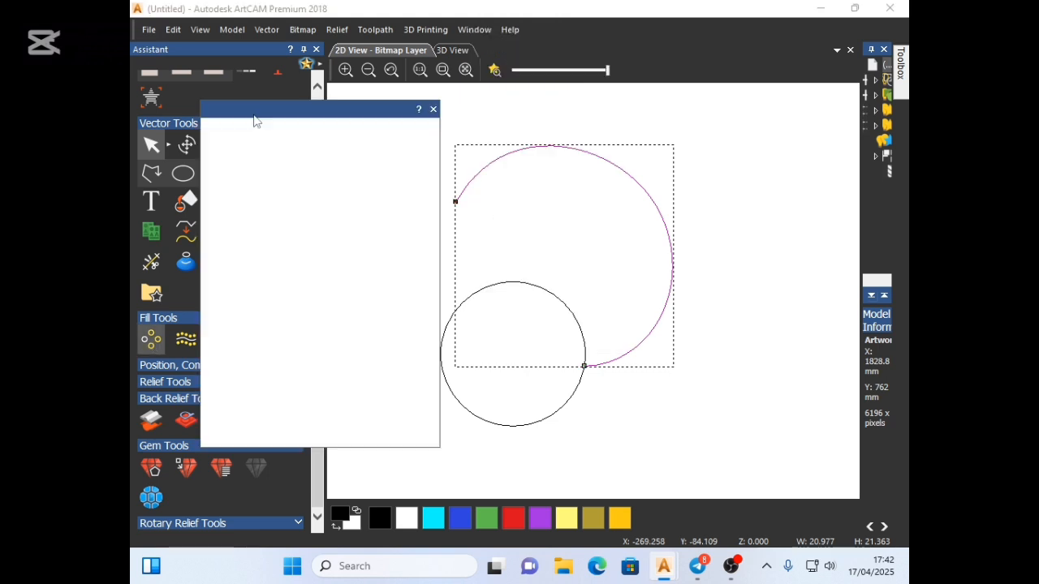
# - Rotate-copy the reshaped petal around the central circle's centre as 4 objects over a total of 360 degrees
pyautogui.click(256, 175)
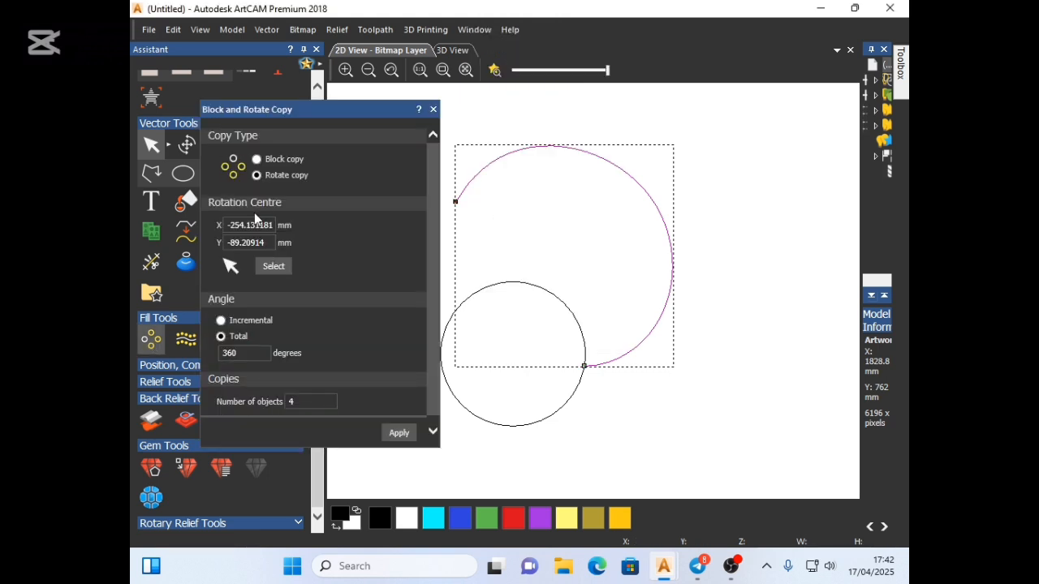
pyautogui.scroll(-1, 254, 213)
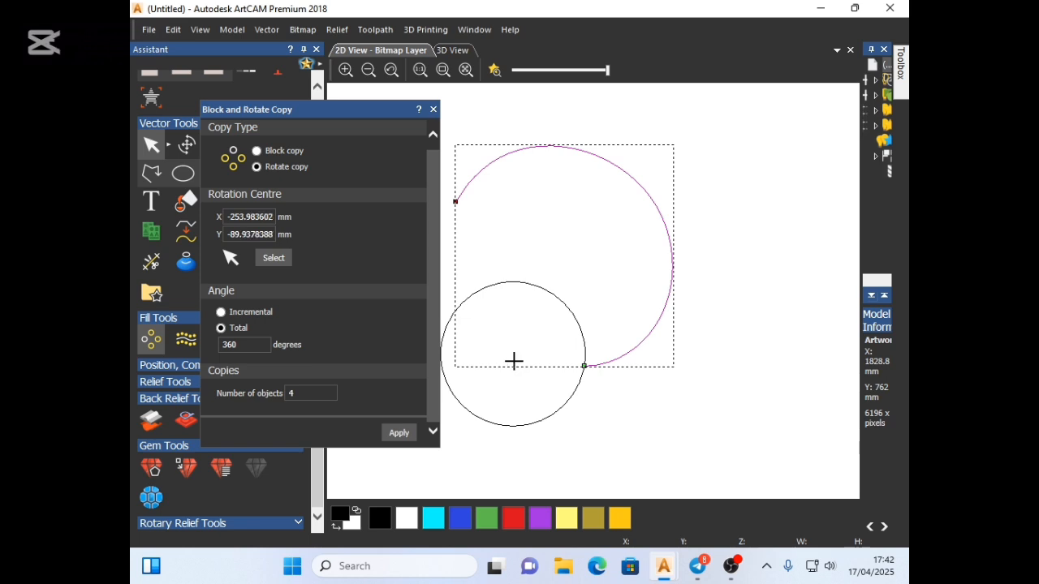
pyautogui.click(512, 353)
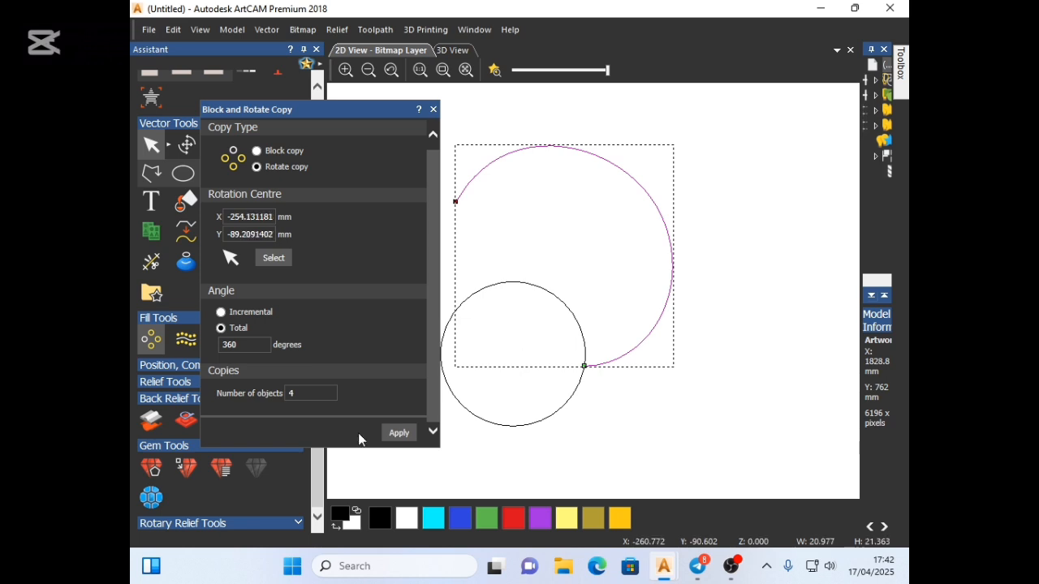
pyautogui.click(399, 432)
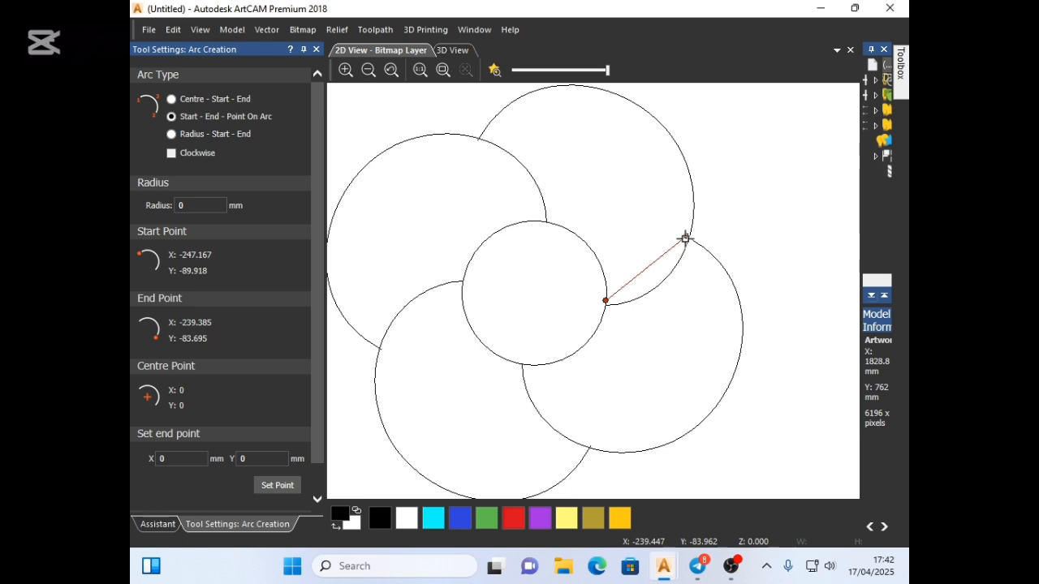
# - Draw a three-point arc about 7.8 mm wide from the central circle to the junction of the upper and lower-right petals
pyautogui.click(685, 236)
pyautogui.click(667, 265)
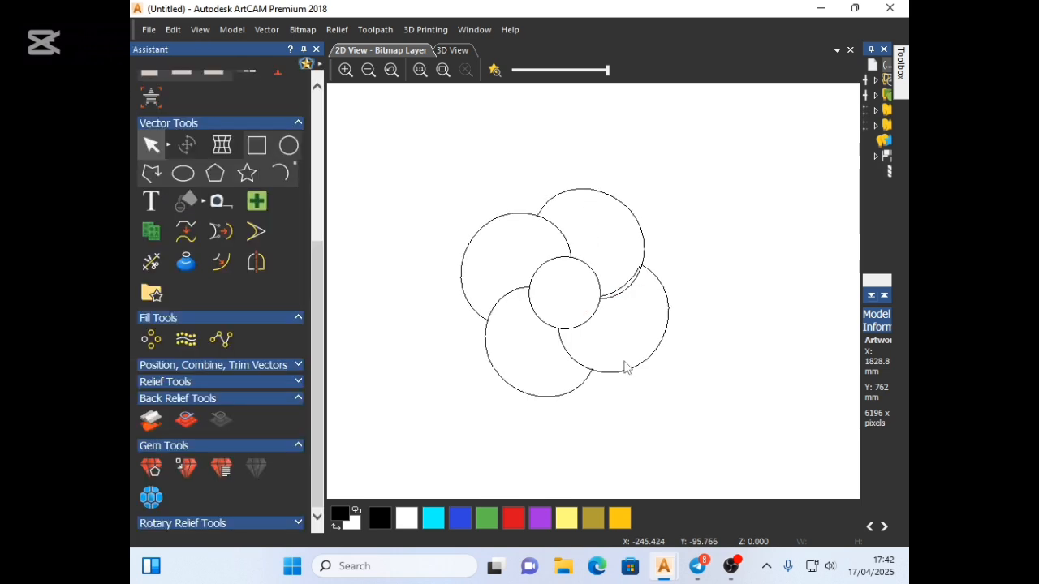
# - Rotate-copy the new inner arc around the circle's centre as 4 objects over 360 degrees, and close the copy settings
pyautogui.click(617, 297)
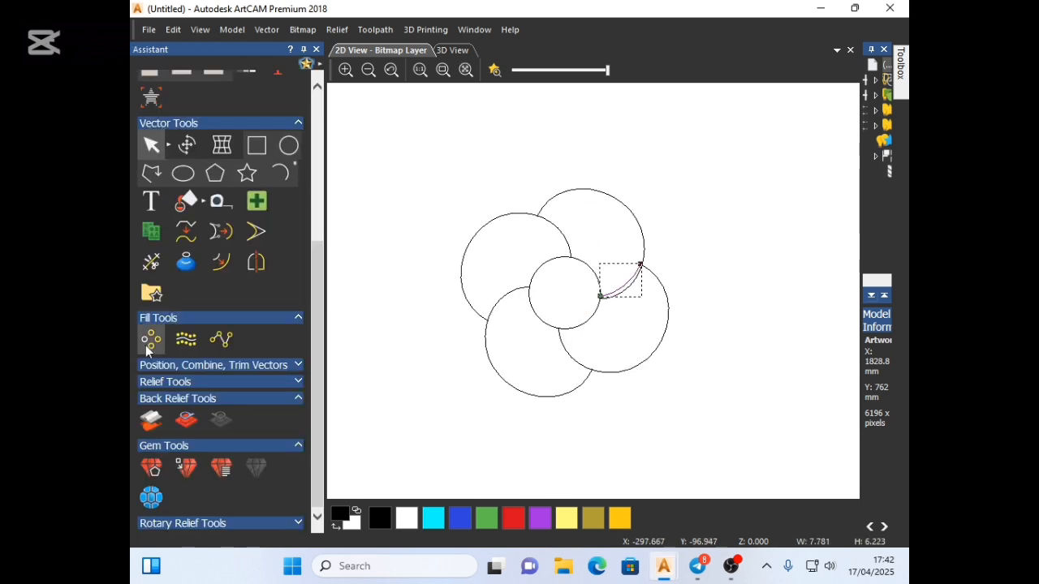
pyautogui.click(150, 341)
pyautogui.click(273, 267)
pyautogui.click(566, 296)
pyautogui.click(564, 293)
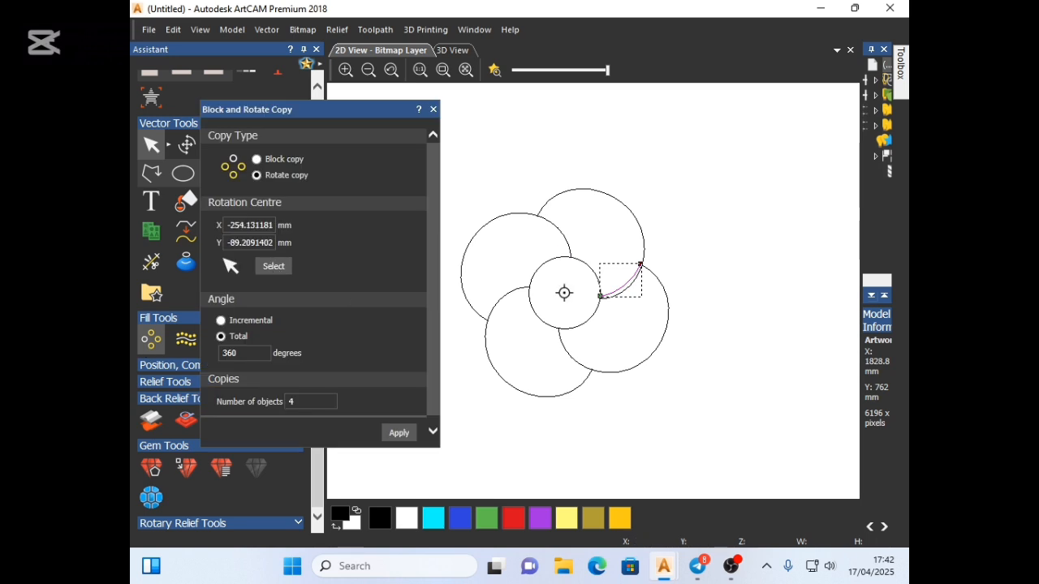
pyautogui.click(399, 432)
pyautogui.click(434, 110)
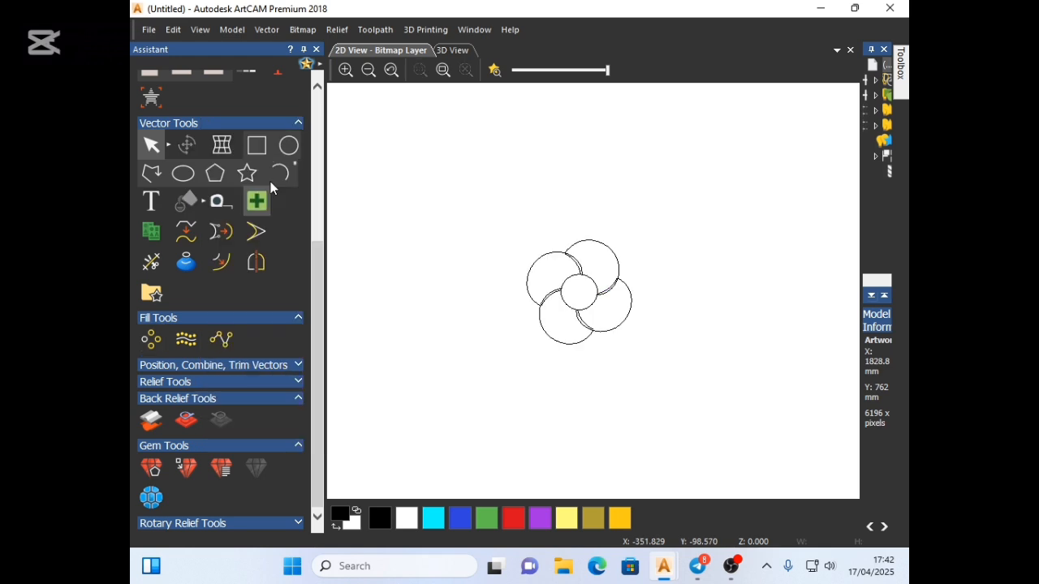
# - Draw a short rising three-point arc about 9 mm wide and 6.3 mm high in the empty area beside the flower
pyautogui.click(280, 174)
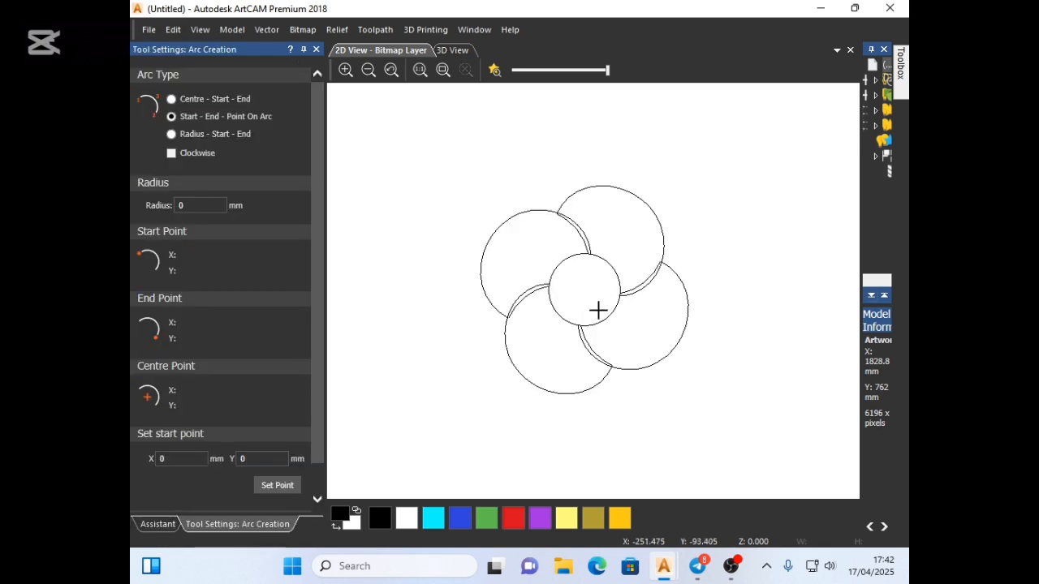
pyautogui.scroll(-2, 550, 301)
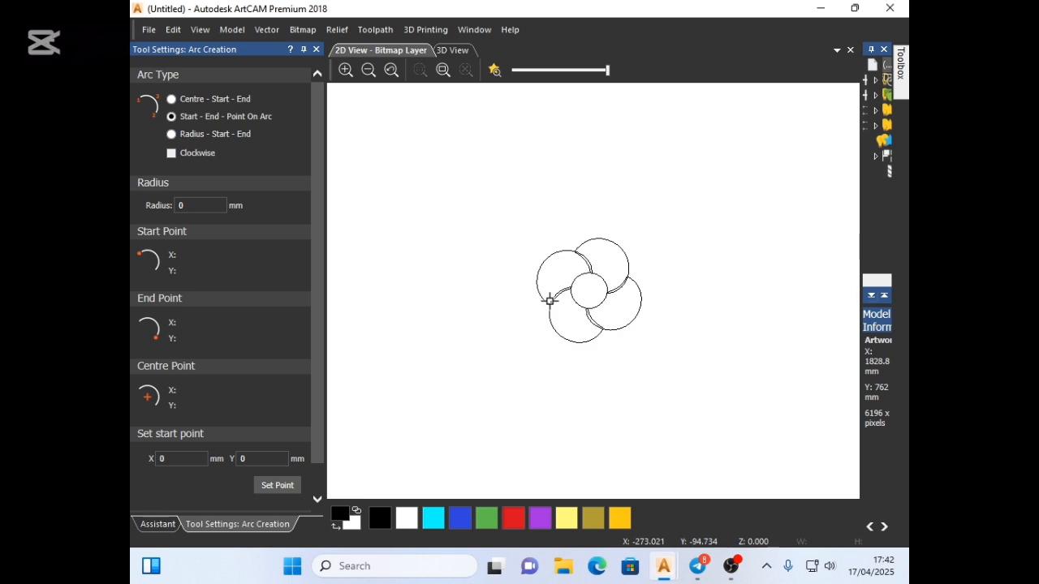
pyautogui.scroll(2, 518, 298)
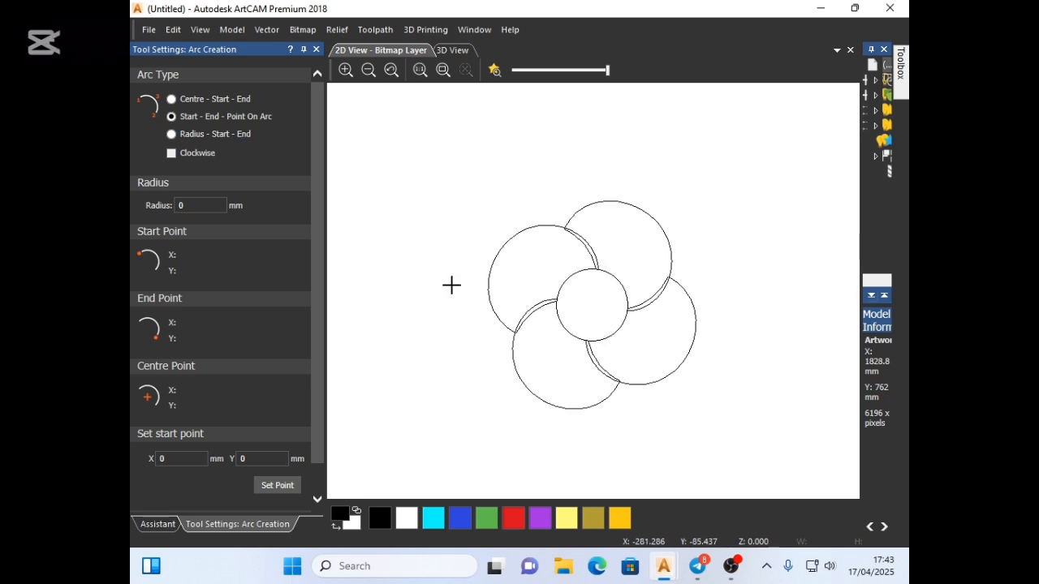
pyautogui.click(424, 327)
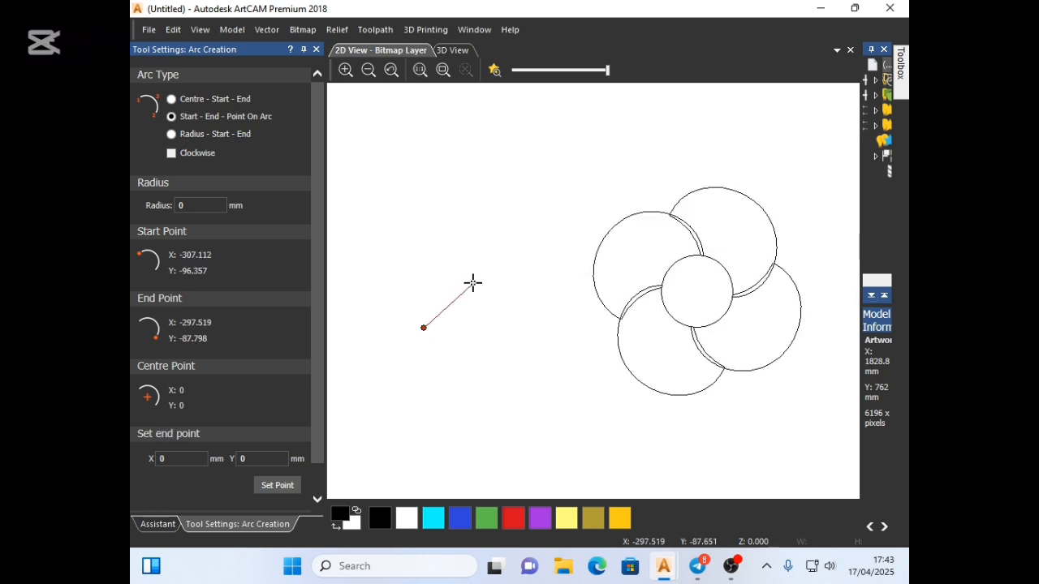
pyautogui.click(471, 295)
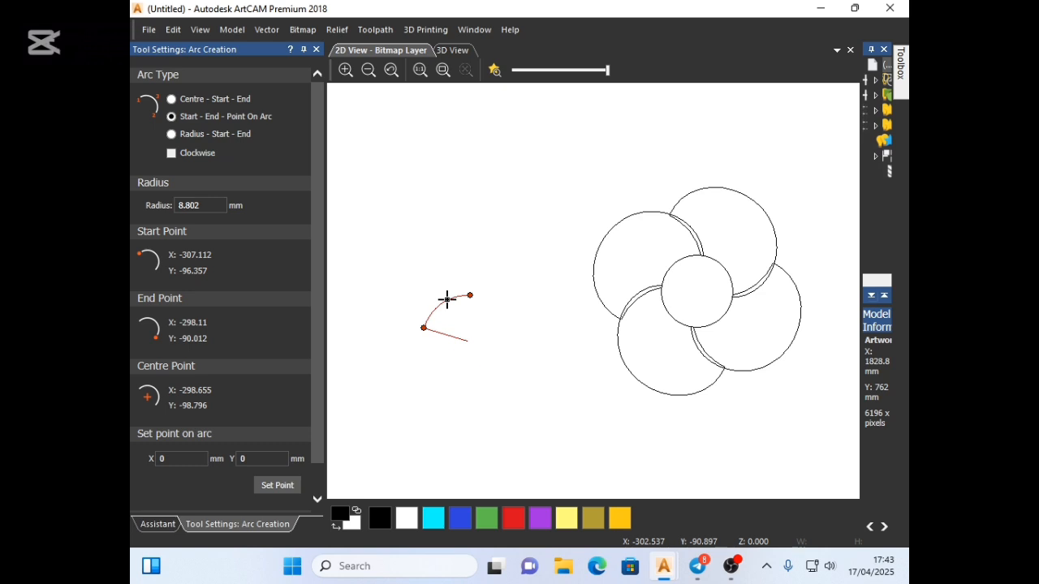
pyautogui.click(452, 298)
# - Draw a long, slightly sagging three-point arc from the short arc's upper end down towards the flower, about 23 mm wide
pyautogui.click(471, 295)
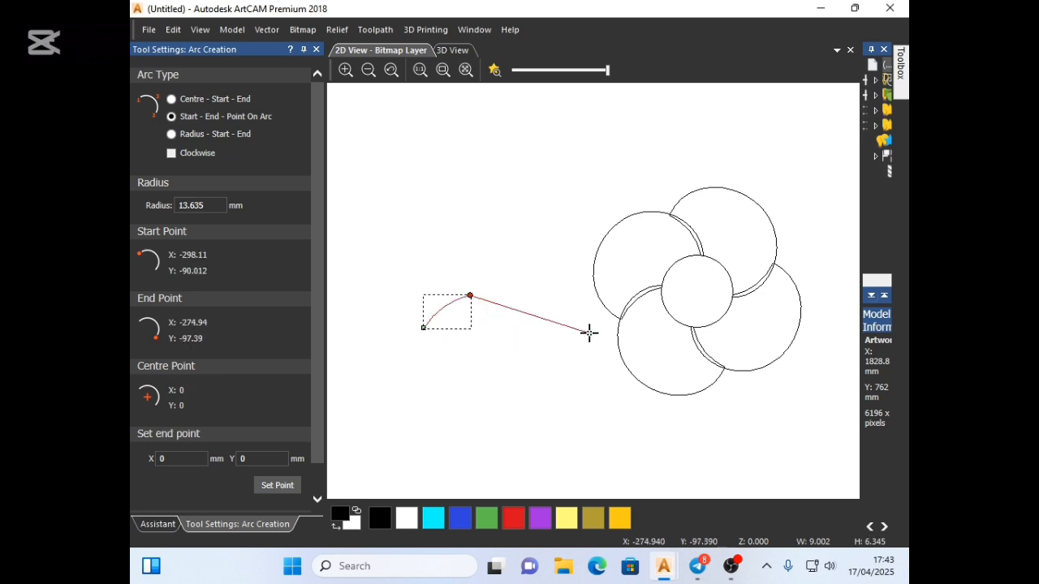
pyautogui.click(589, 333)
pyautogui.click(562, 327)
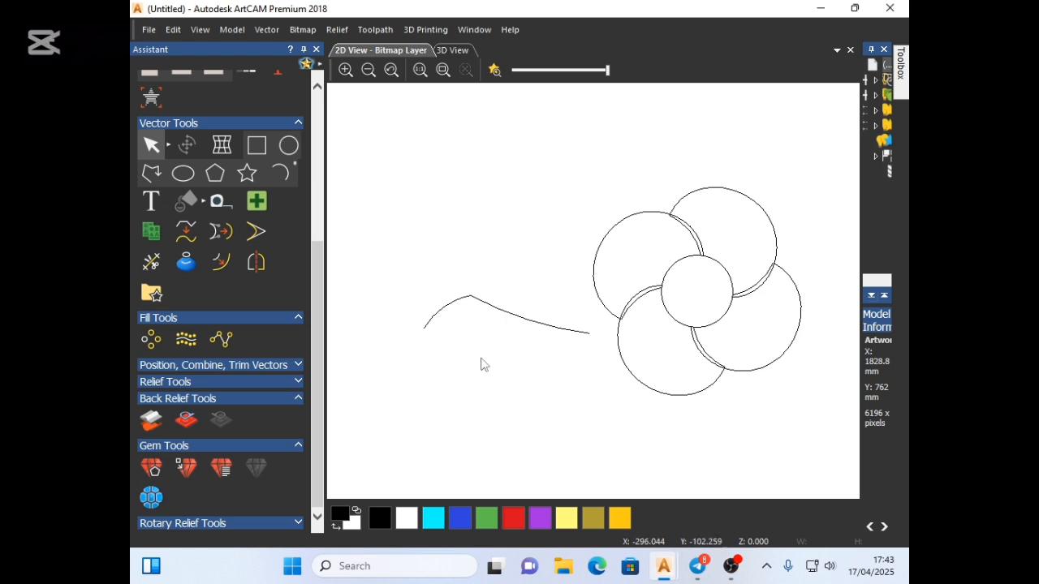
# - Join the short and long arcs beside the flower into one vector with a smooth curve
pyautogui.click(515, 323)
pyautogui.scroll(2, 515, 323)
pyautogui.keyDown('shift'); pyautogui.click(400, 279); pyautogui.keyUp('shift')
pyautogui.rightClick(432, 289)
pyautogui.moveTo(494, 283)
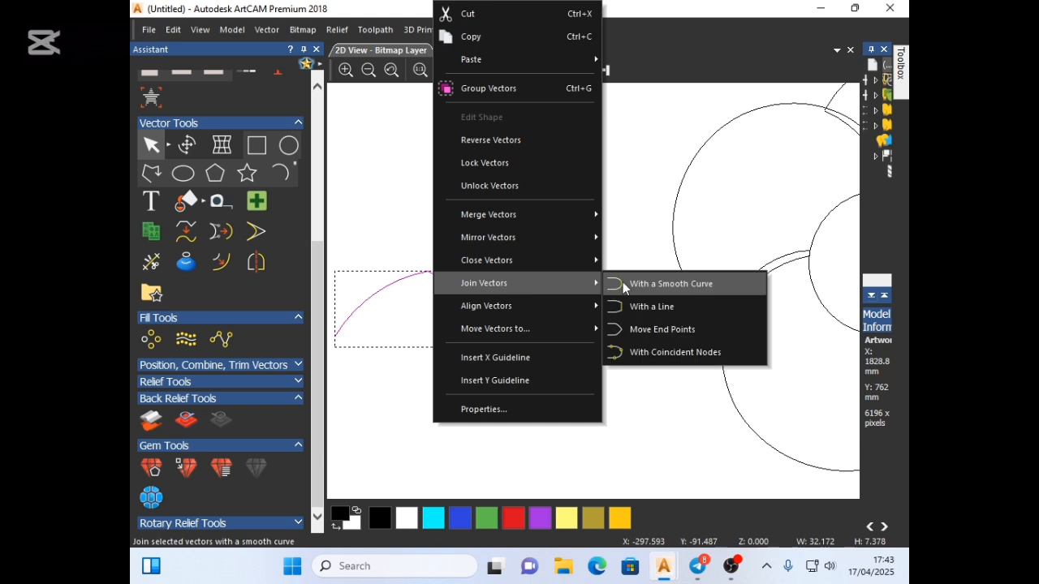
pyautogui.click(650, 283)
pyautogui.scroll(-2, 600, 301)
pyautogui.click(561, 387)
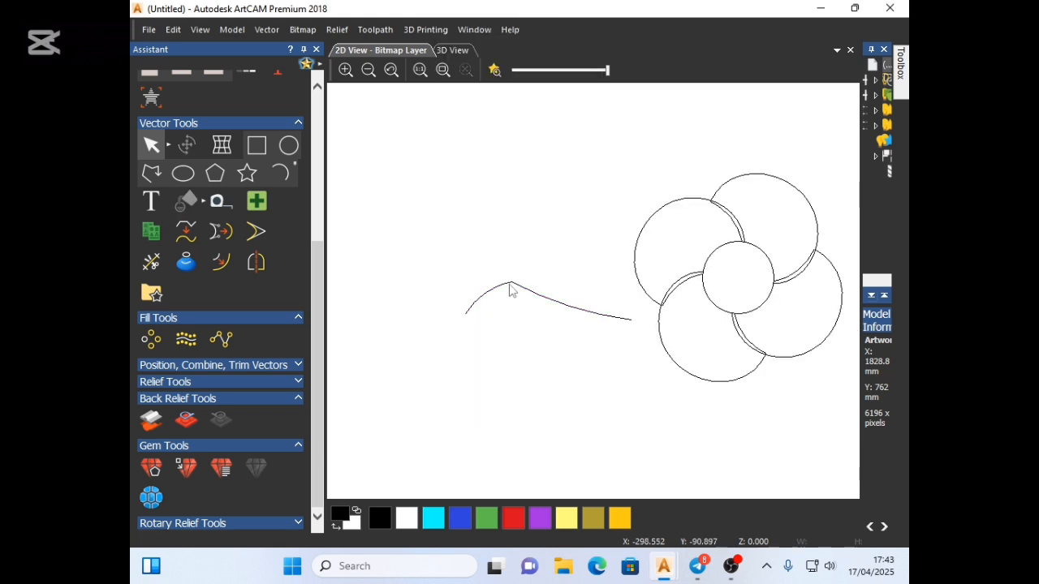
# - Reshape the joined arcs by moving the peak away from the flower, lowering the short arc's outer end, and flattening the long arc
pyautogui.click(511, 289)
pyautogui.click(511, 289)
pyautogui.scroll(2, 511, 286)
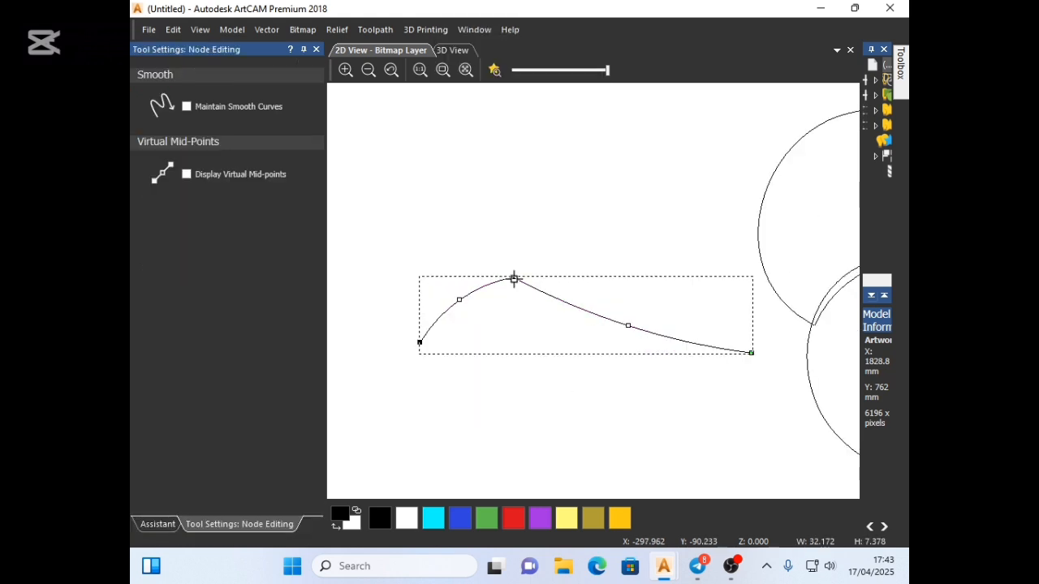
pyautogui.moveTo(514, 279); pyautogui.dragTo(485, 277)
pyautogui.moveTo(420, 342); pyautogui.dragTo(420, 353)
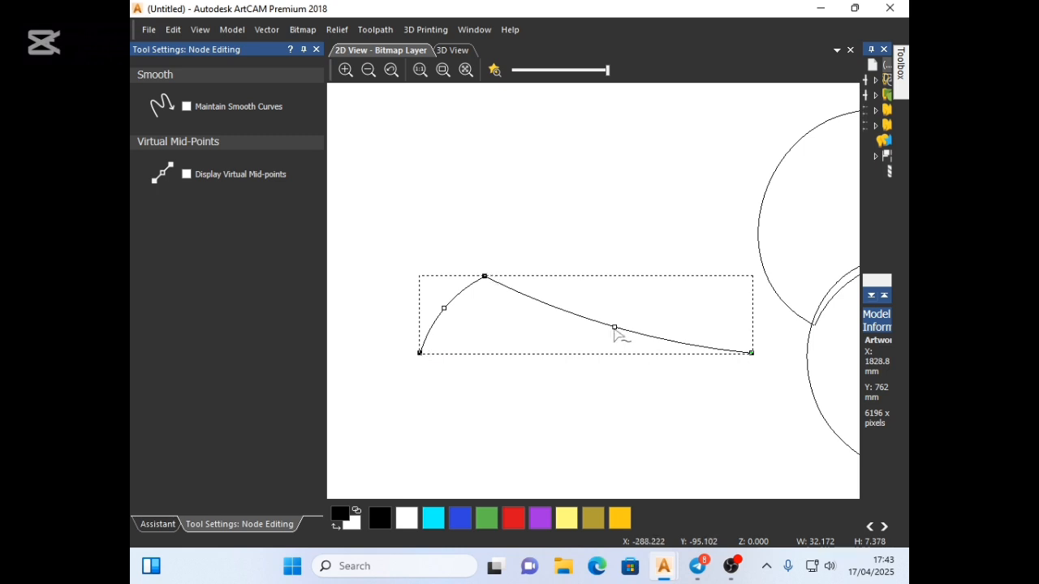
pyautogui.moveTo(614, 329); pyautogui.dragTo(615, 325)
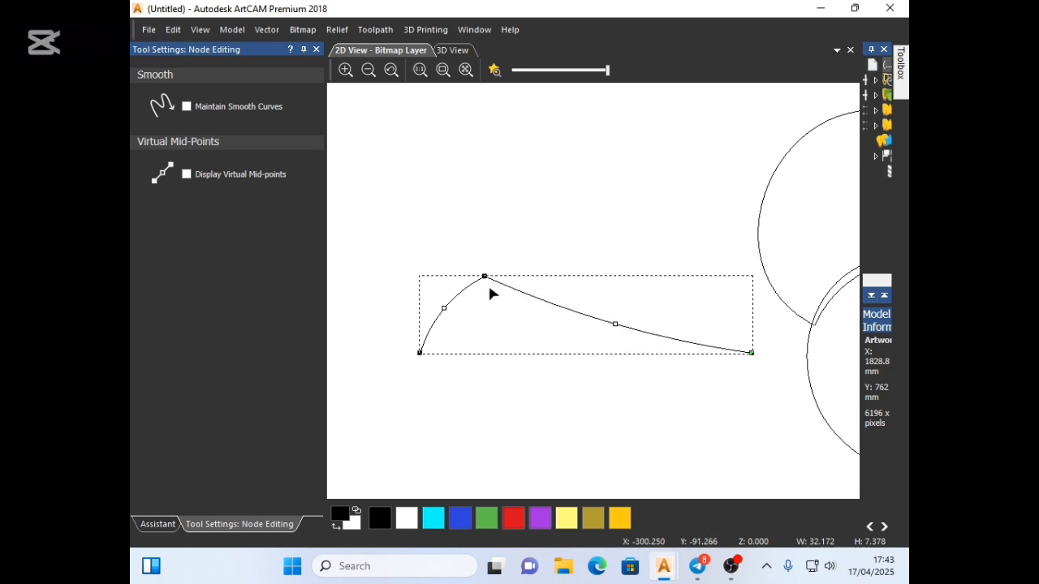
# - Shorten the joined curve's long side, lower its peak and straighten the long arc, making it about 26.3 mm wide and 6.6 mm high
pyautogui.moveTo(751, 353); pyautogui.dragTo(691, 353)
pyautogui.moveTo(484, 277); pyautogui.dragTo(488, 286)
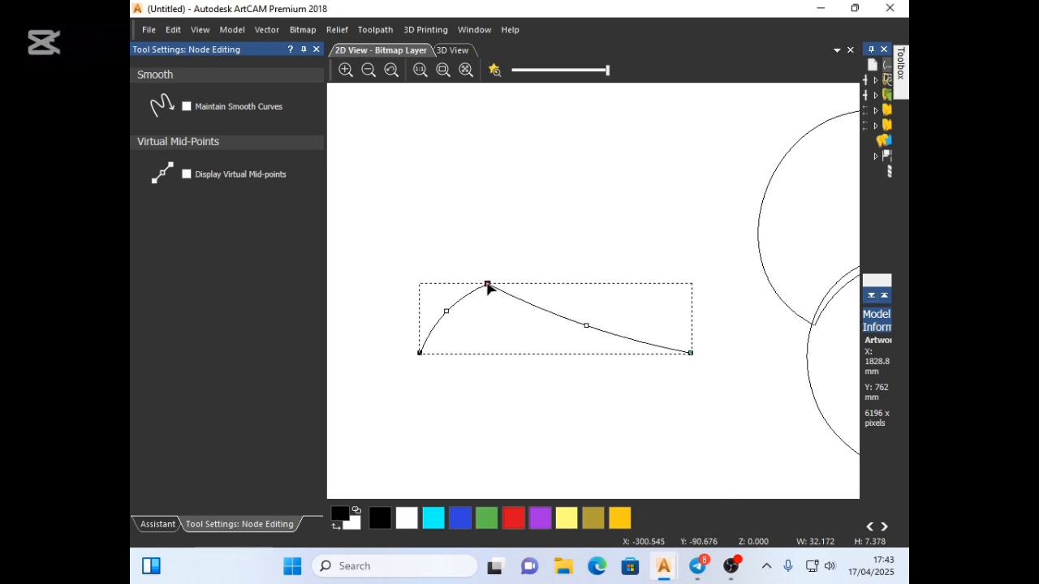
pyautogui.moveTo(587, 326); pyautogui.dragTo(589, 322)
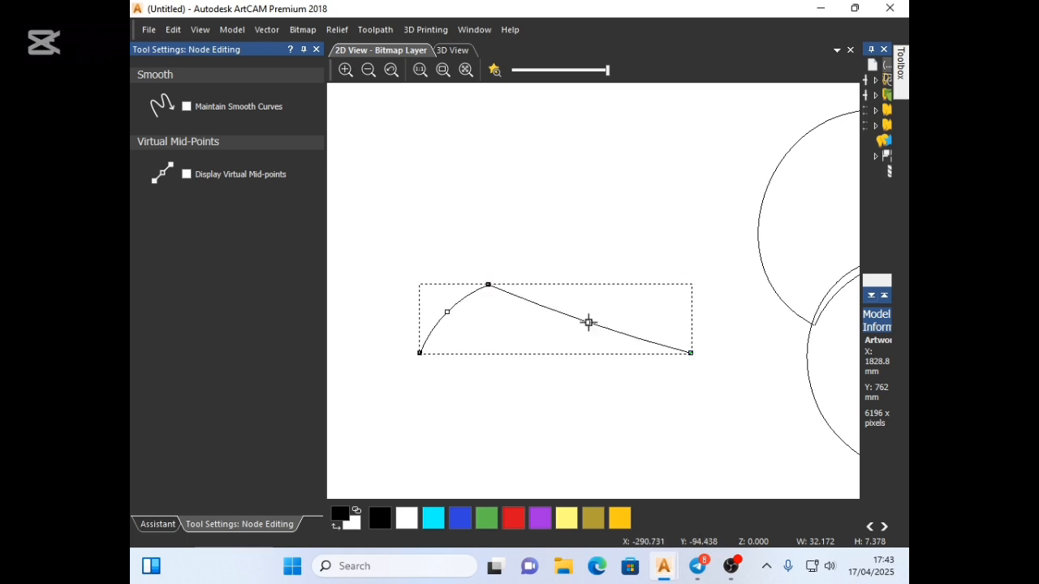
pyautogui.click(547, 348)
# - Shift the curve's peak farther from the flower and slightly down, nudging the short side's end inward, to about 26 by 6 mm
pyautogui.click(563, 318)
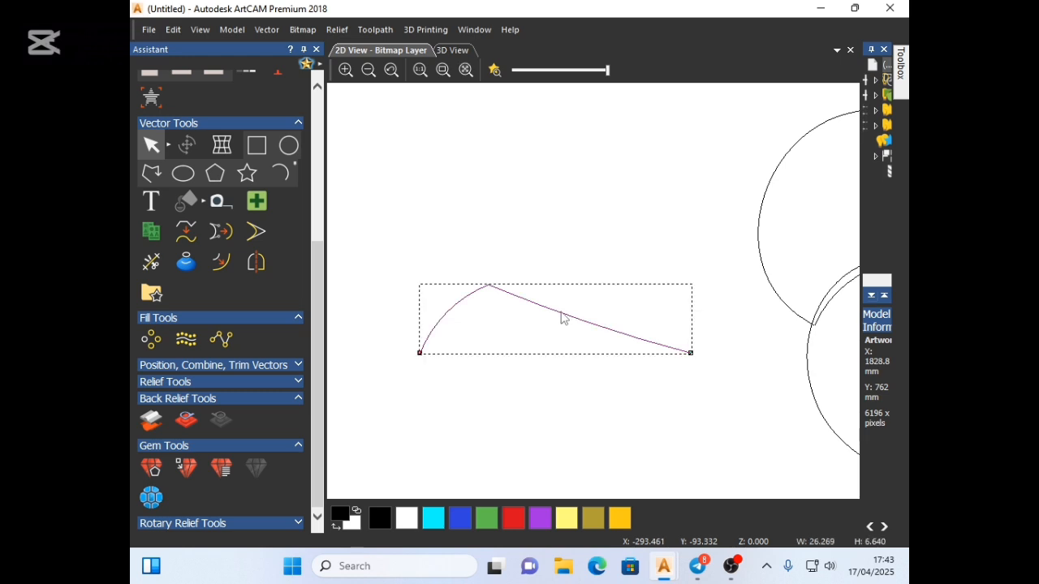
pyautogui.press('n')
pyautogui.moveTo(489, 285); pyautogui.dragTo(473, 290)
pyautogui.moveTo(420, 353); pyautogui.dragTo(422, 352)
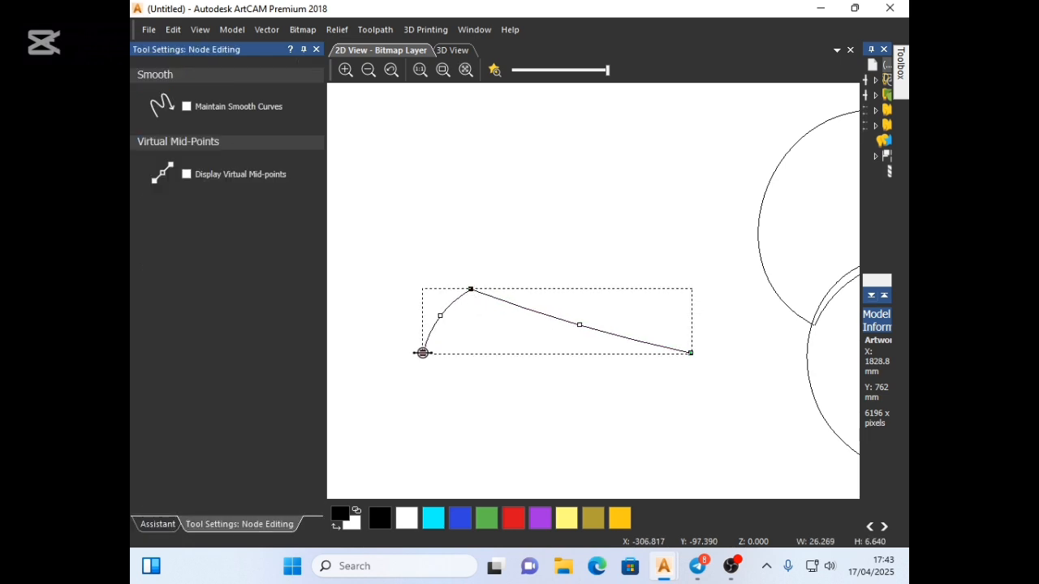
pyautogui.moveTo(471, 290); pyautogui.dragTo(474, 292)
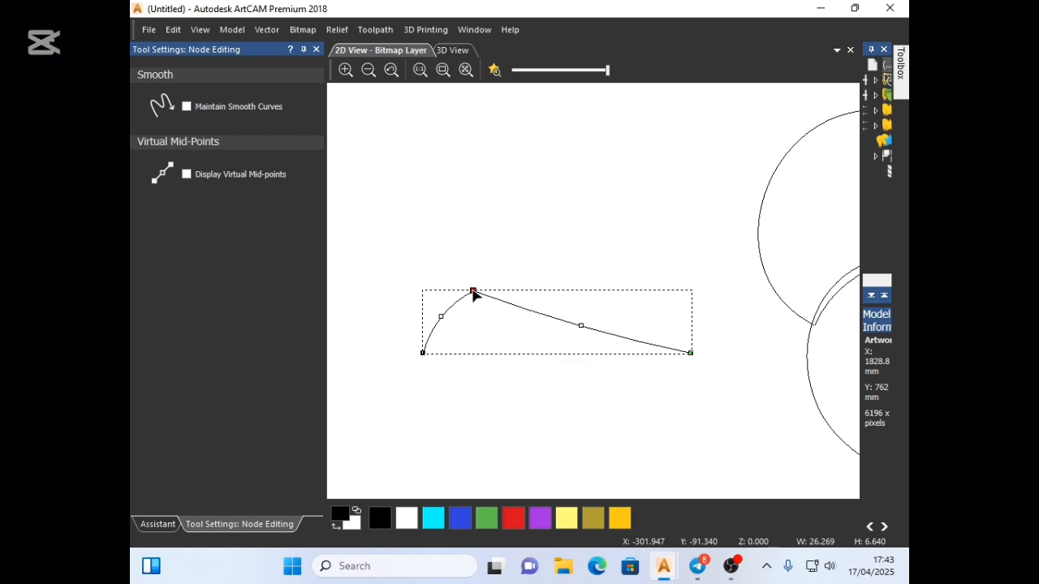
pyautogui.click(482, 319)
# - Scale the curved vector to a height of 8 mm with the Transform tool, keeping its width independent
pyautogui.press('n')
pyautogui.click(553, 318)
pyautogui.click(188, 146)
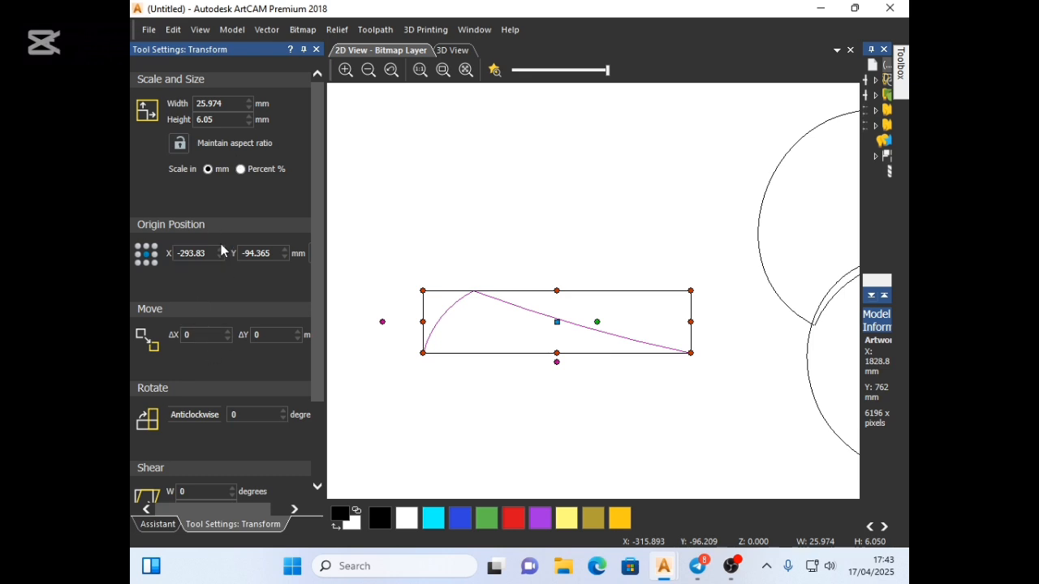
pyautogui.doubleClick(232, 118)
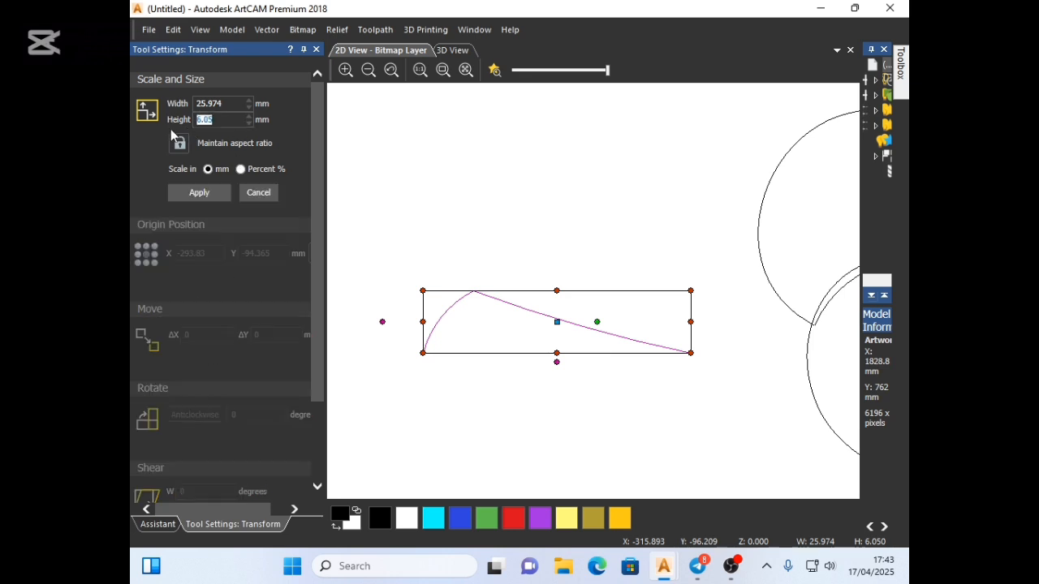
pyautogui.write('8')
pyautogui.click(207, 193)
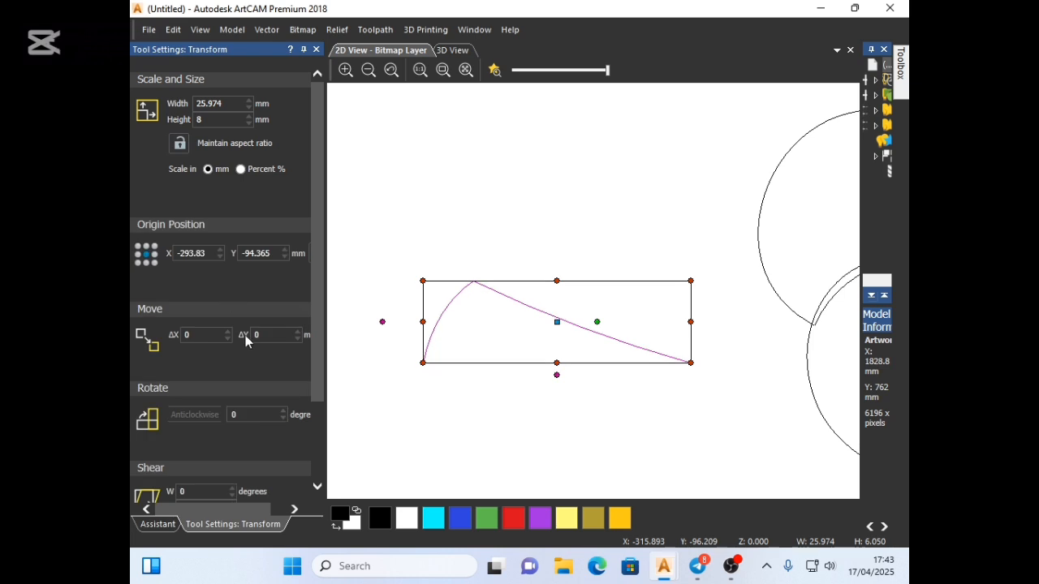
pyautogui.scroll(-3, 268, 471)
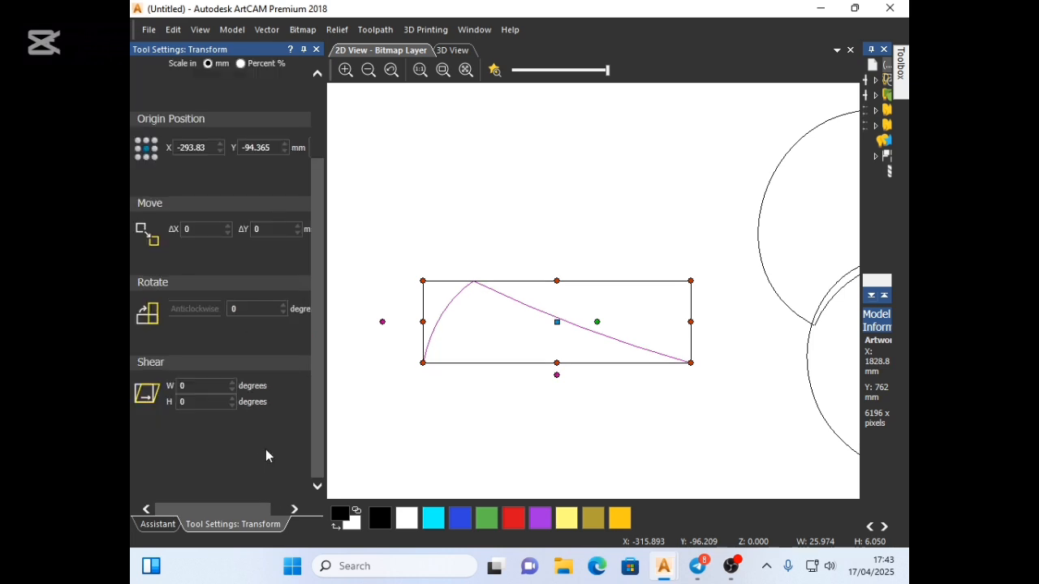
pyautogui.click(317, 50)
pyautogui.click(503, 293)
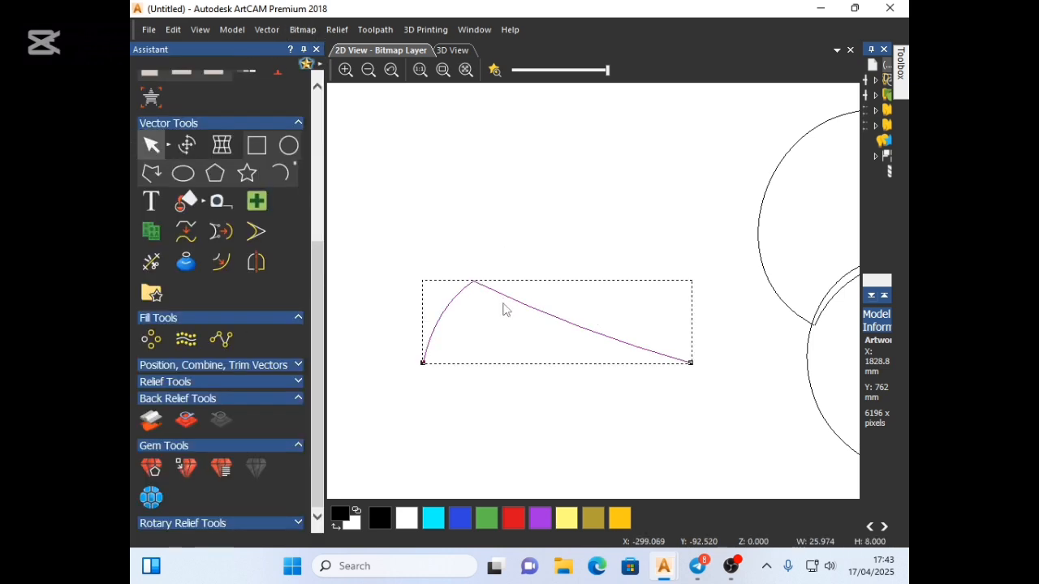
# - Convert the curve's spans to Bezier, lower the peak to about 6.7 mm high, and adjust the handles to round the short side
pyautogui.click(503, 302)
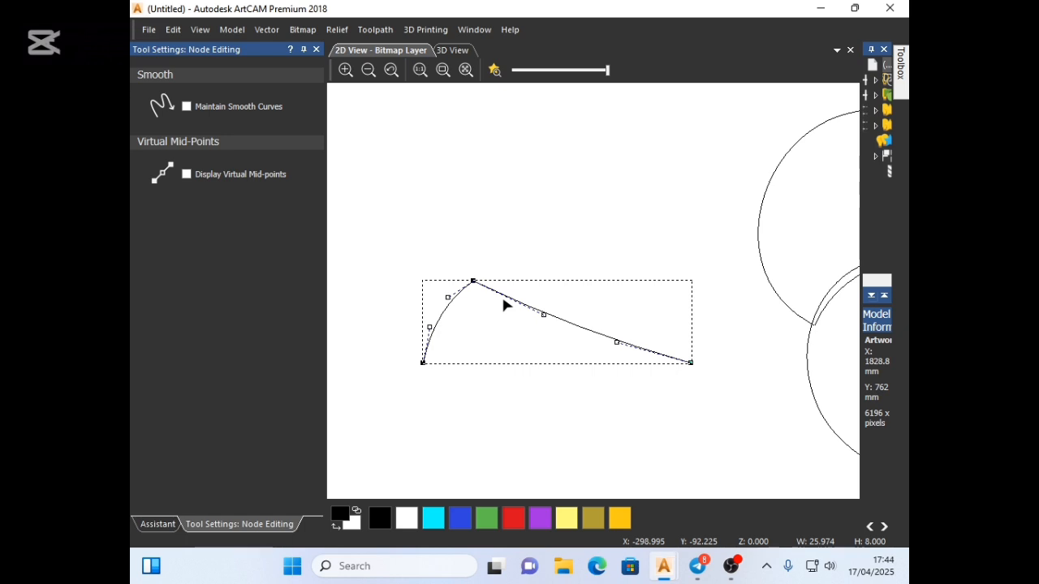
pyautogui.moveTo(473, 282); pyautogui.dragTo(475, 296)
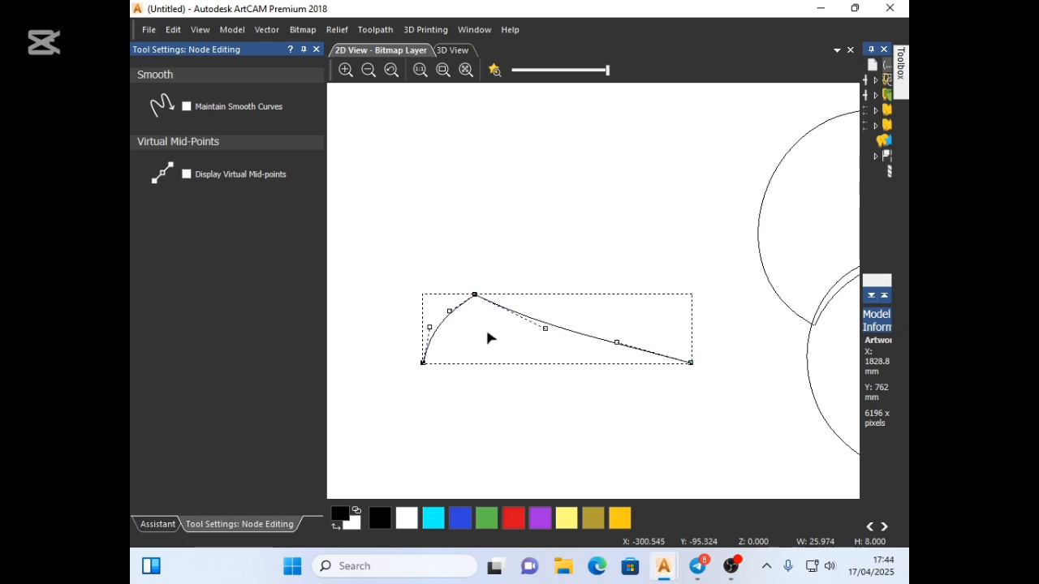
pyautogui.moveTo(430, 327); pyautogui.dragTo(452, 305)
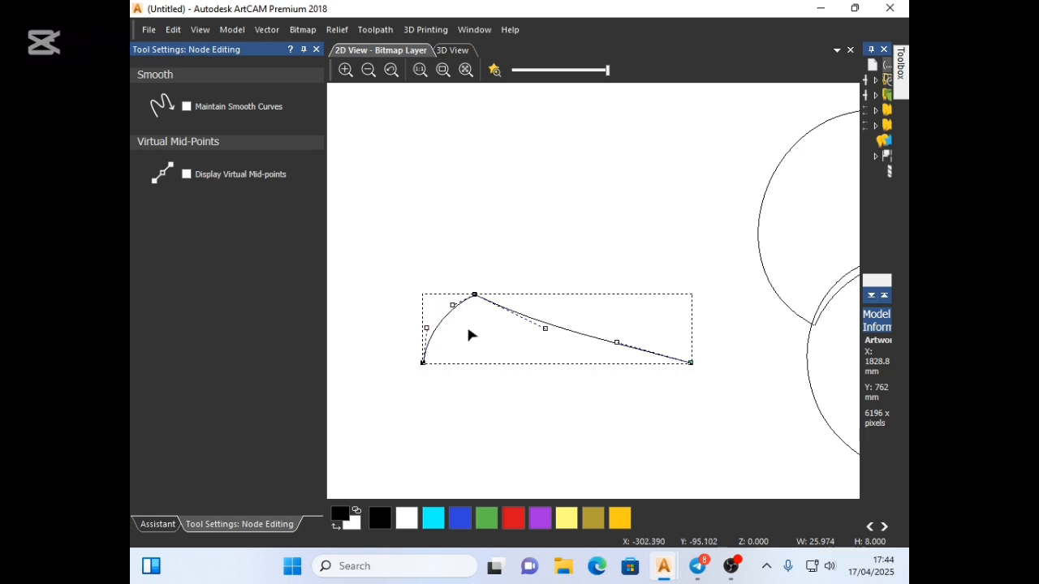
pyautogui.click(469, 329)
pyautogui.click(581, 336)
pyautogui.moveTo(544, 328); pyautogui.dragTo(540, 330)
pyautogui.click(577, 365)
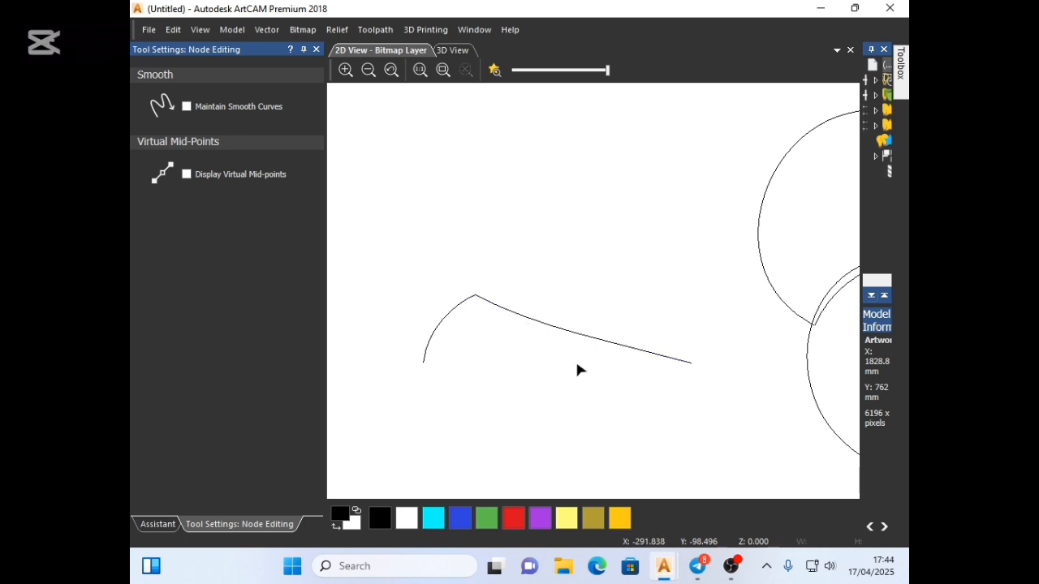
pyautogui.click(632, 351)
pyautogui.click(590, 403)
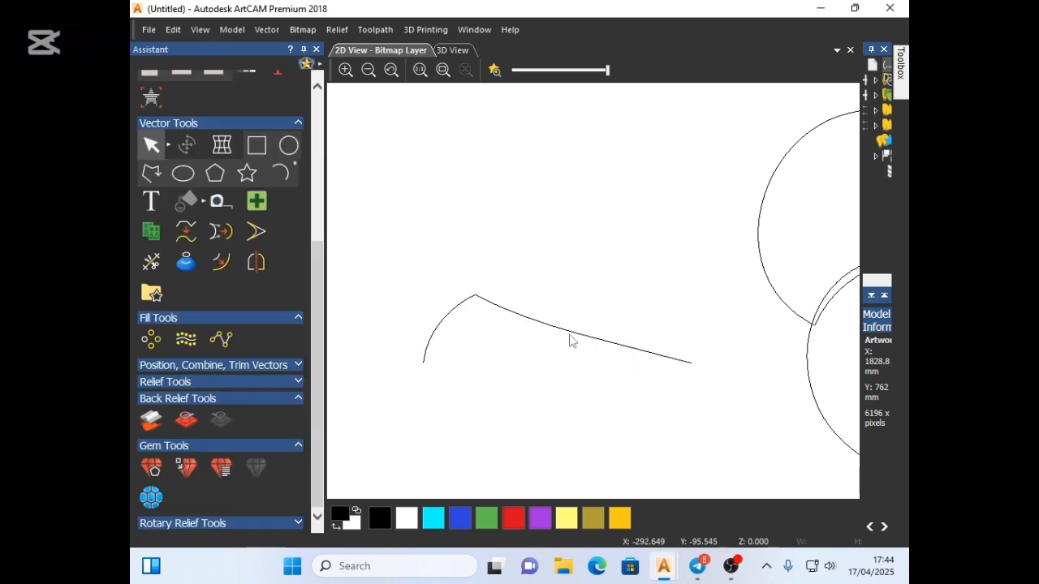
# - Move the curve's peak slightly down and away from the flower, making the shape about 6.1 mm high
pyautogui.scroll(-2, 578, 340)
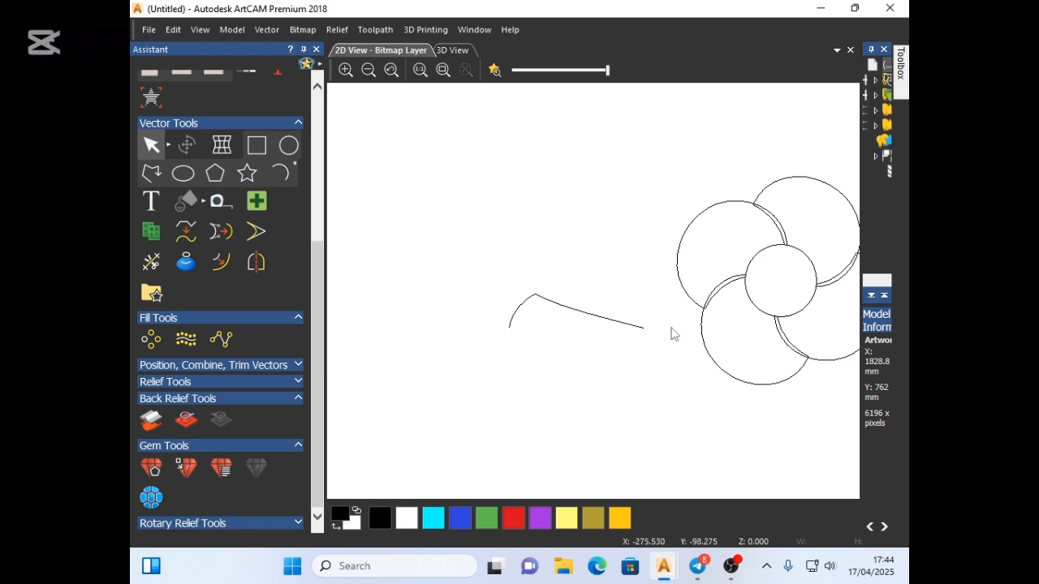
pyautogui.click(583, 315)
pyautogui.scroll(2, 587, 316)
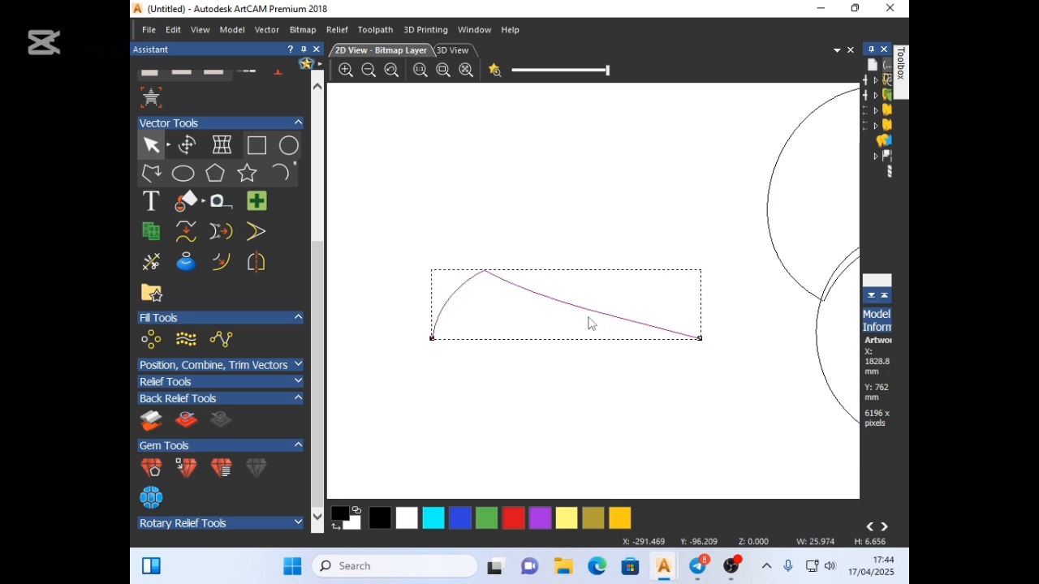
pyautogui.doubleClick(588, 318)
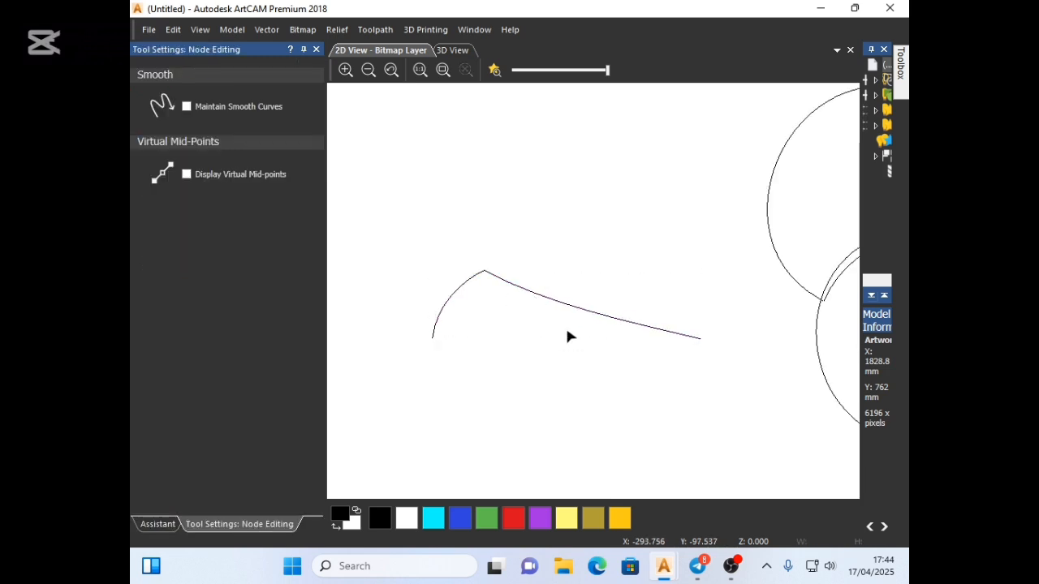
pyautogui.moveTo(477, 275); pyautogui.dragTo(473, 282)
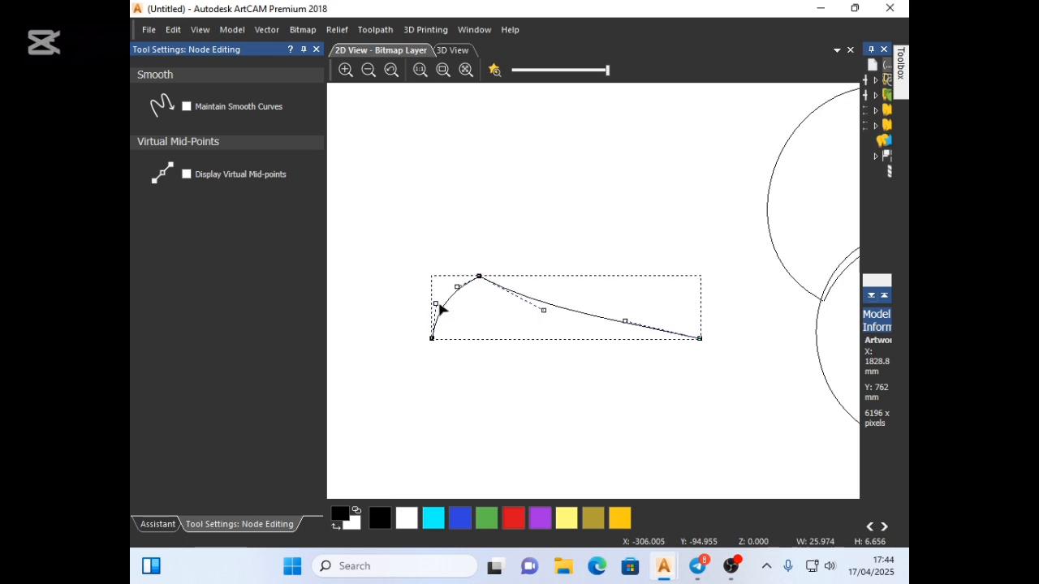
pyautogui.click(496, 319)
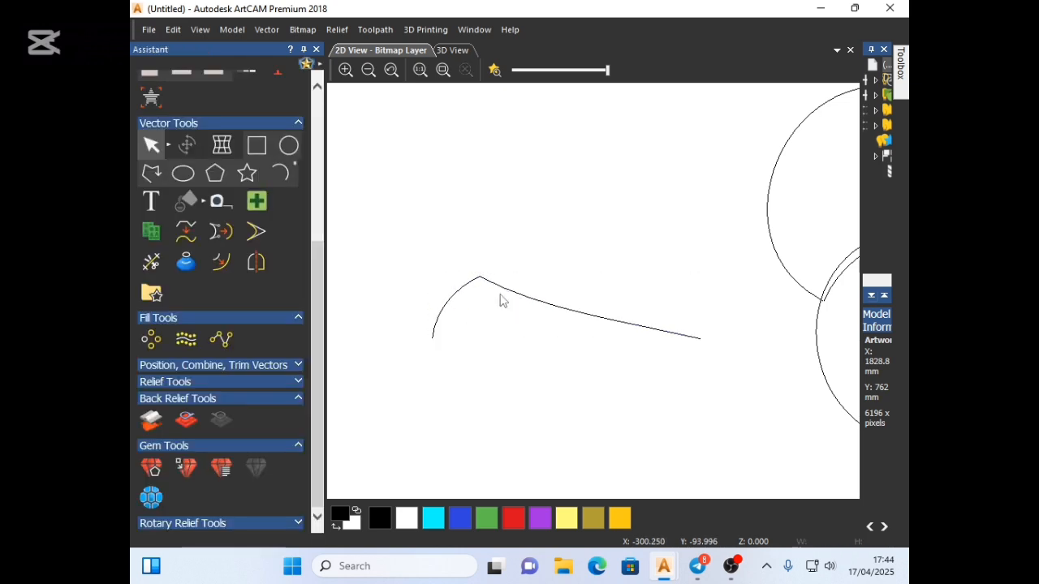
pyautogui.scroll(-1, 536, 302)
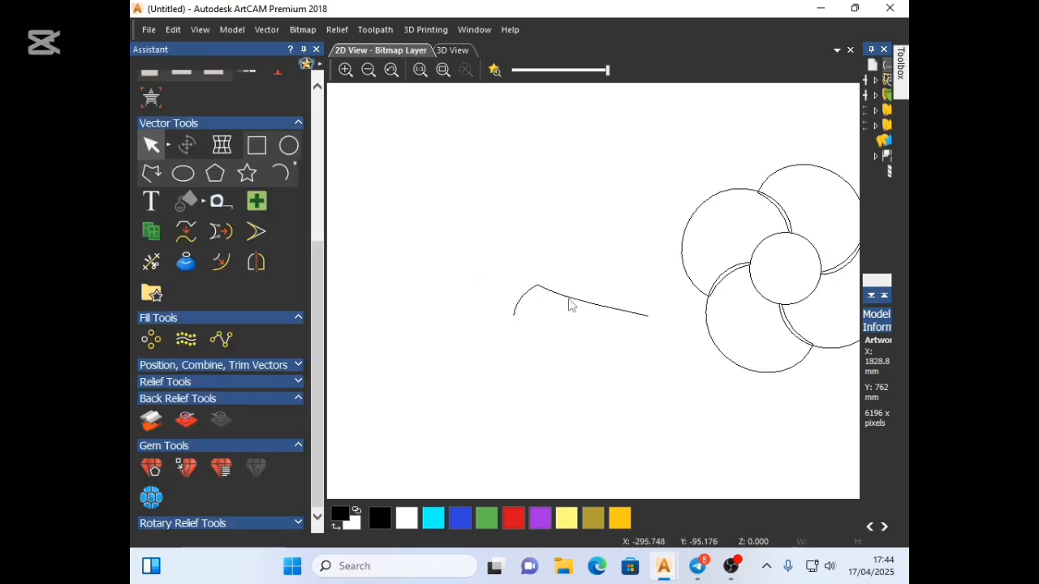
pyautogui.middleClick(690, 273)
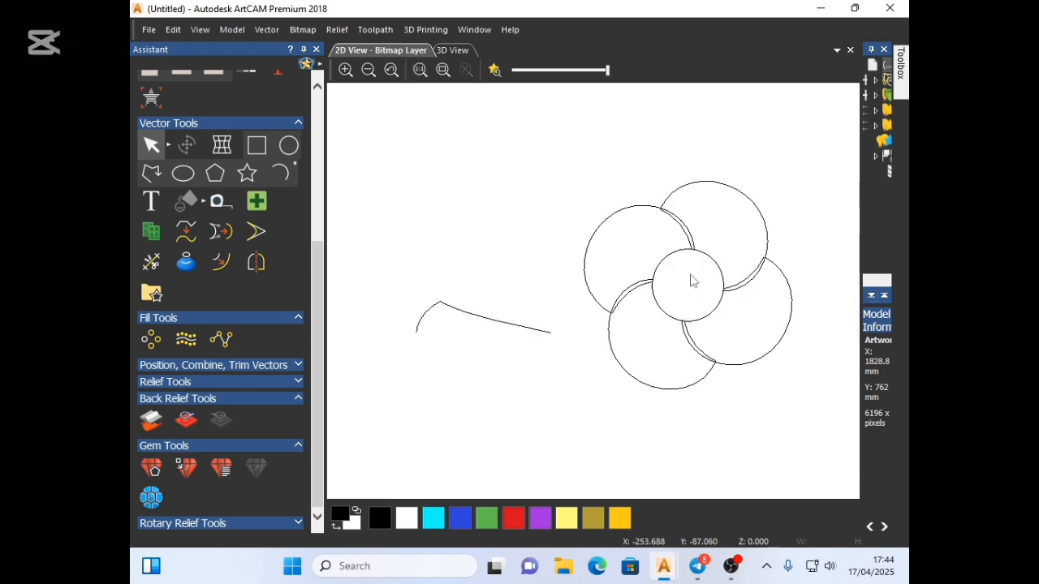
pyautogui.click(479, 323)
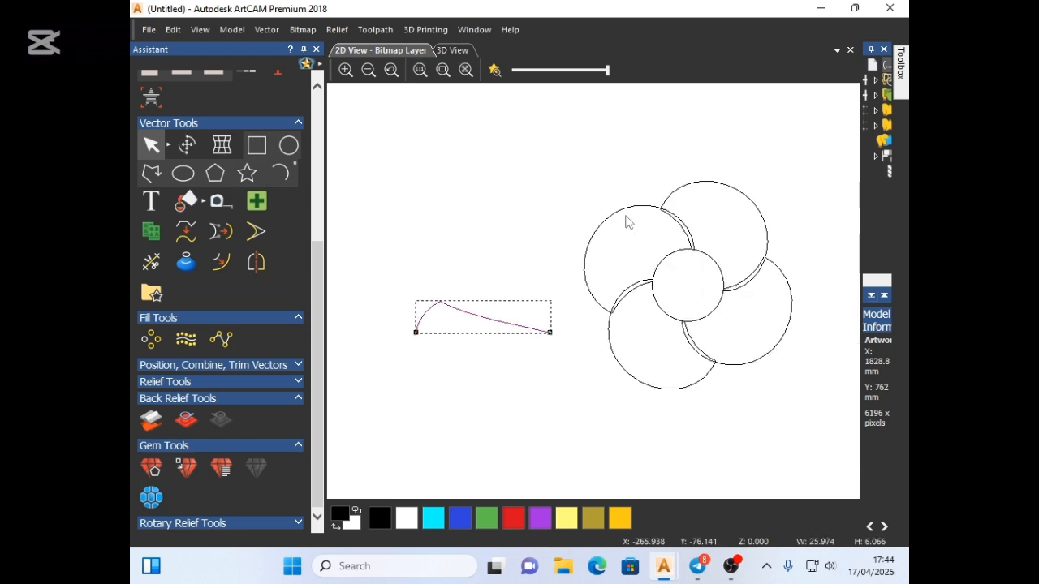
pyautogui.click(635, 265)
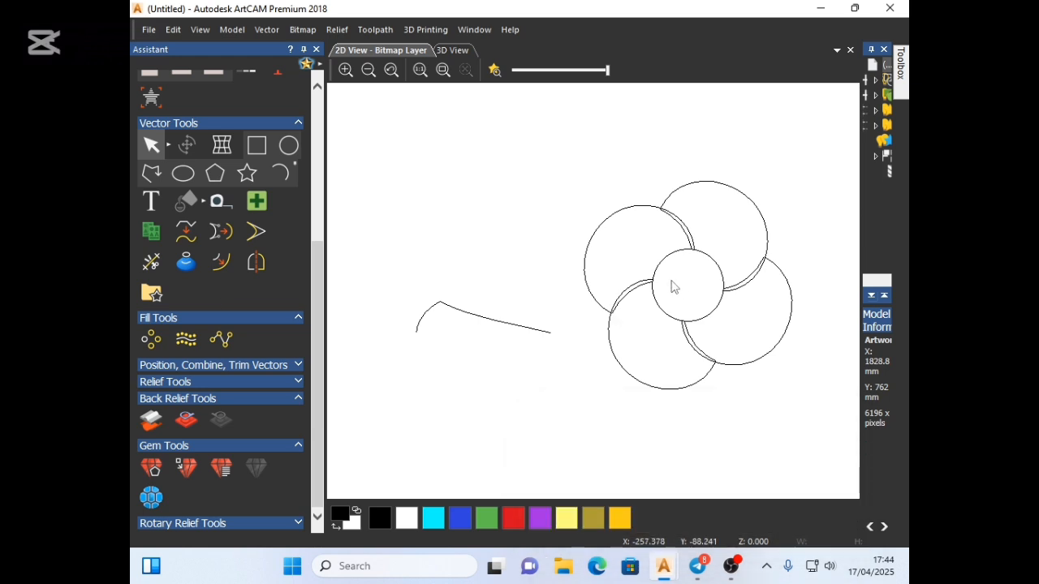
# - Draw a small rectangle about 10.8 mm wide and 4.3 mm high above the curve
pyautogui.click(259, 152)
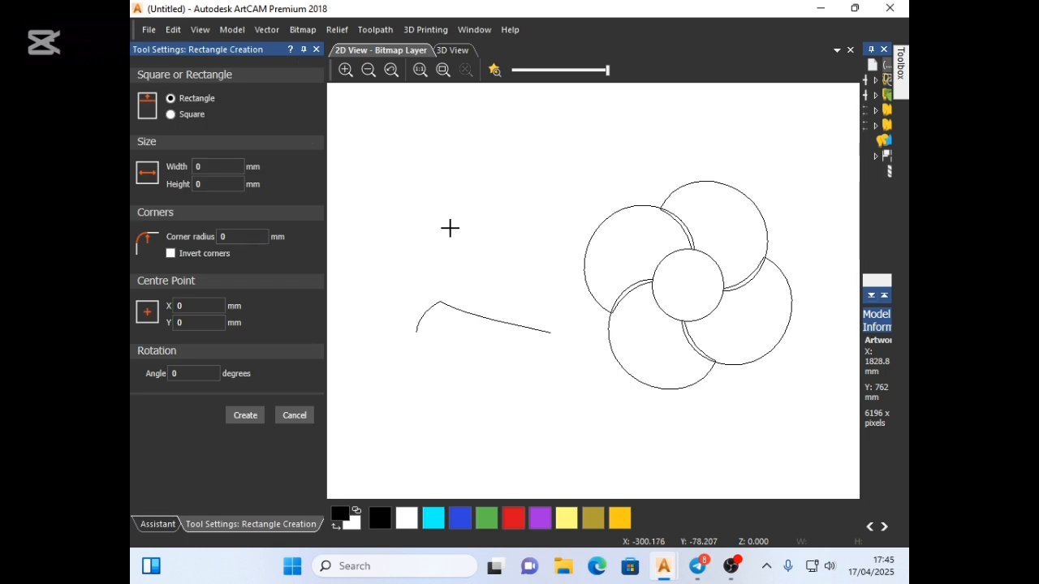
pyautogui.moveTo(471, 238); pyautogui.dragTo(506, 250)
pyautogui.press('Escape')
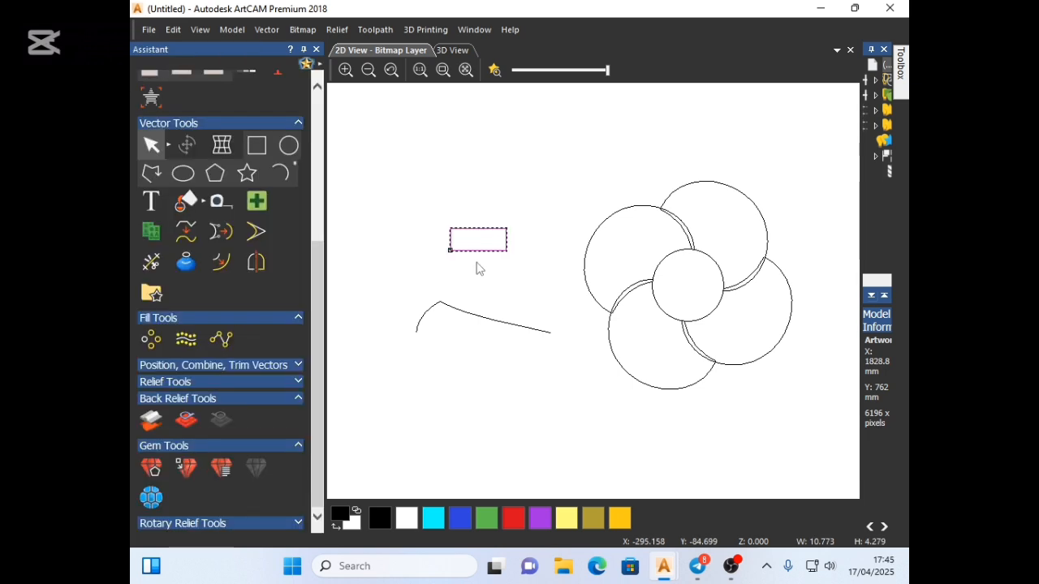
# - Remove the small rectangle's lower and left edges in node editing, leaving its upper and right edges
pyautogui.doubleClick(475, 251)
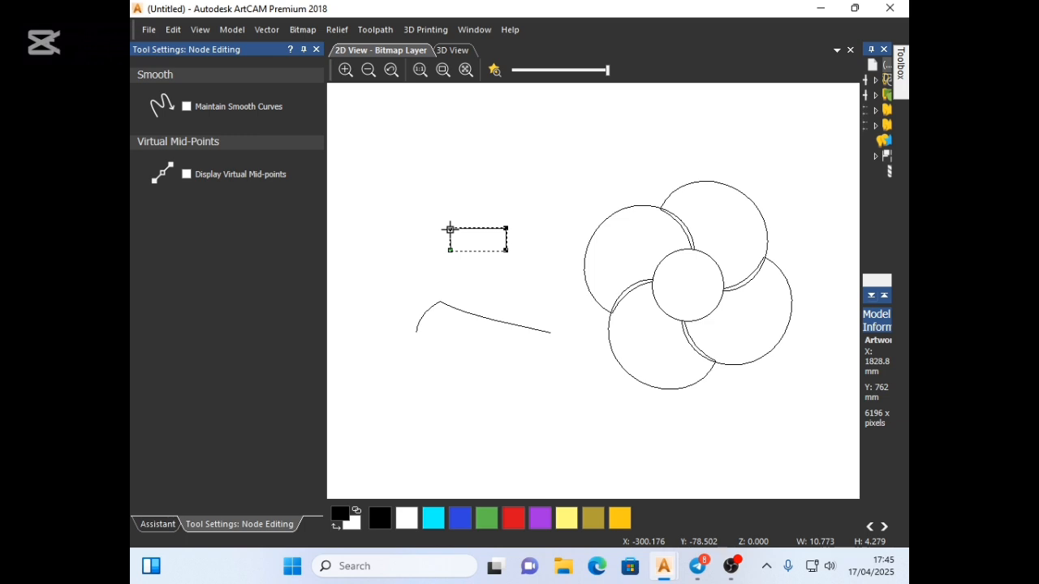
pyautogui.click(463, 251)
pyautogui.rightClick(463, 253)
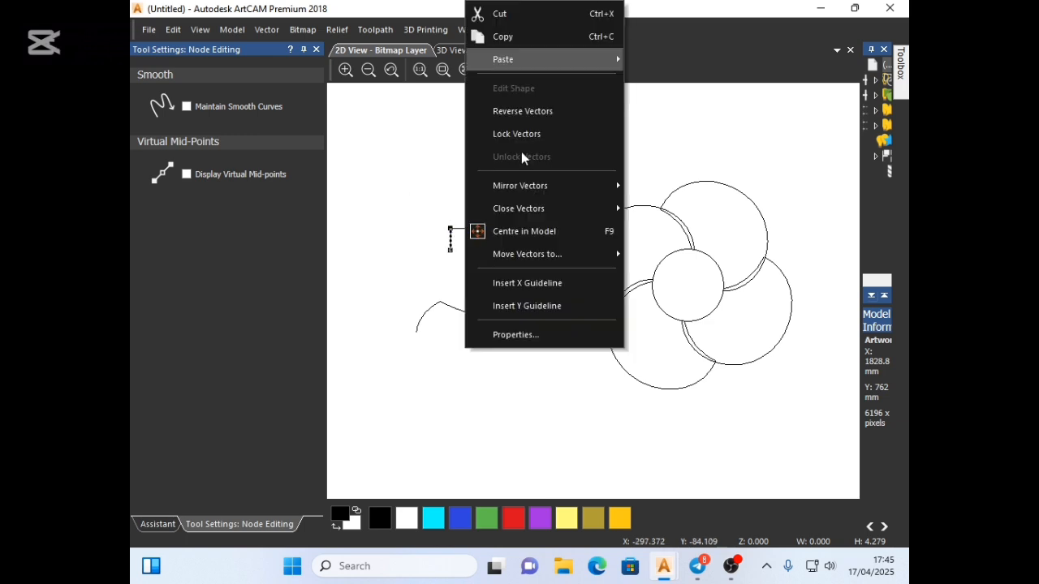
pyautogui.click(497, 15)
pyautogui.press('Escape')
# - Bend the remaining upper edge into an arc from the lower-left corner and lower its right corner, about 10.3 by 3.5 mm overall
pyautogui.click(461, 229)
pyautogui.press('n')
pyautogui.scroll(1, 462, 238)
pyautogui.moveTo(442, 226); pyautogui.dragTo(486, 219)
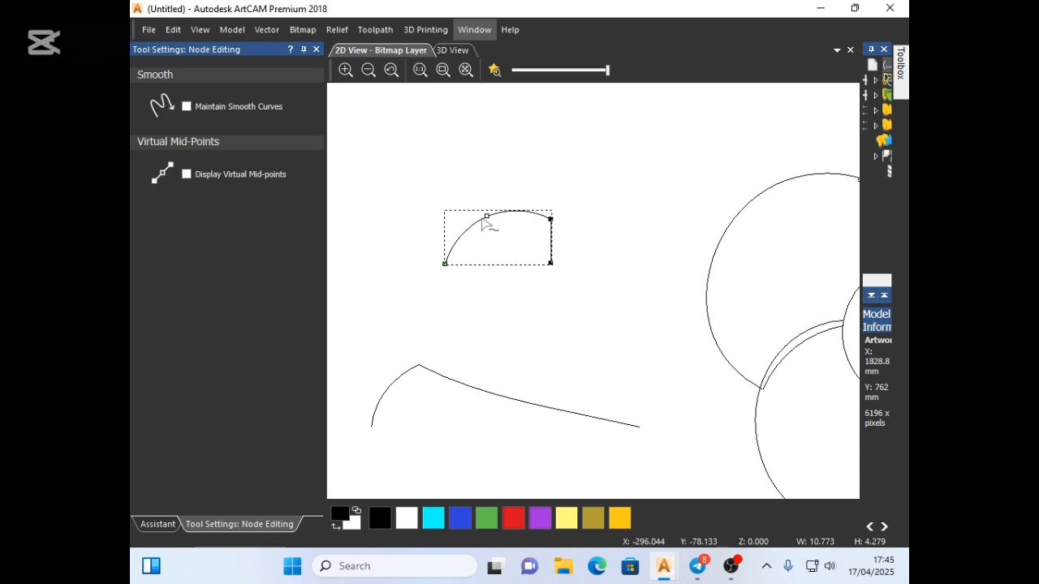
pyautogui.moveTo(557, 241); pyautogui.dragTo(542, 280)
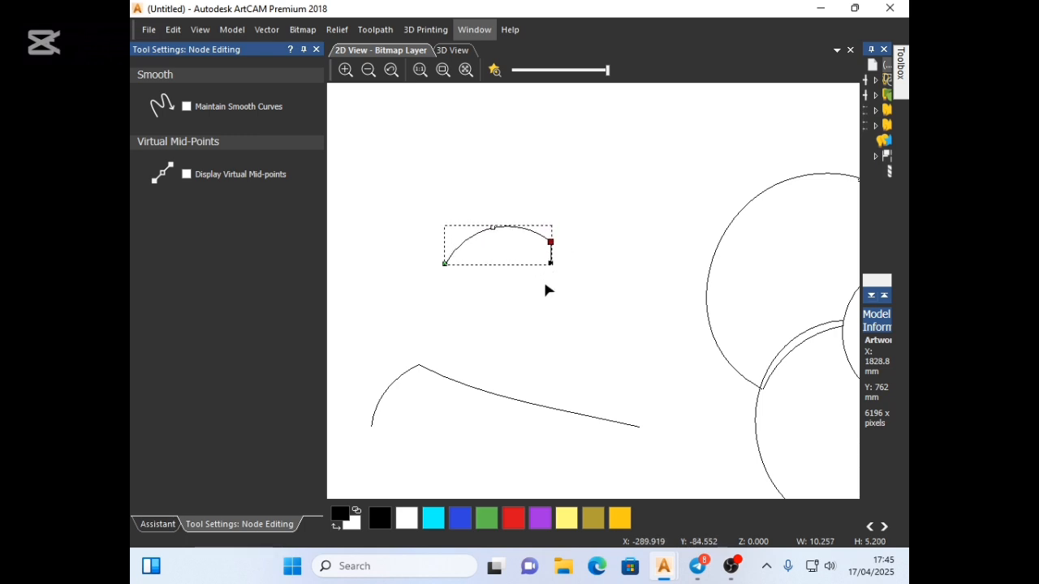
pyautogui.click(568, 296)
pyautogui.scroll(-2, 649, 268)
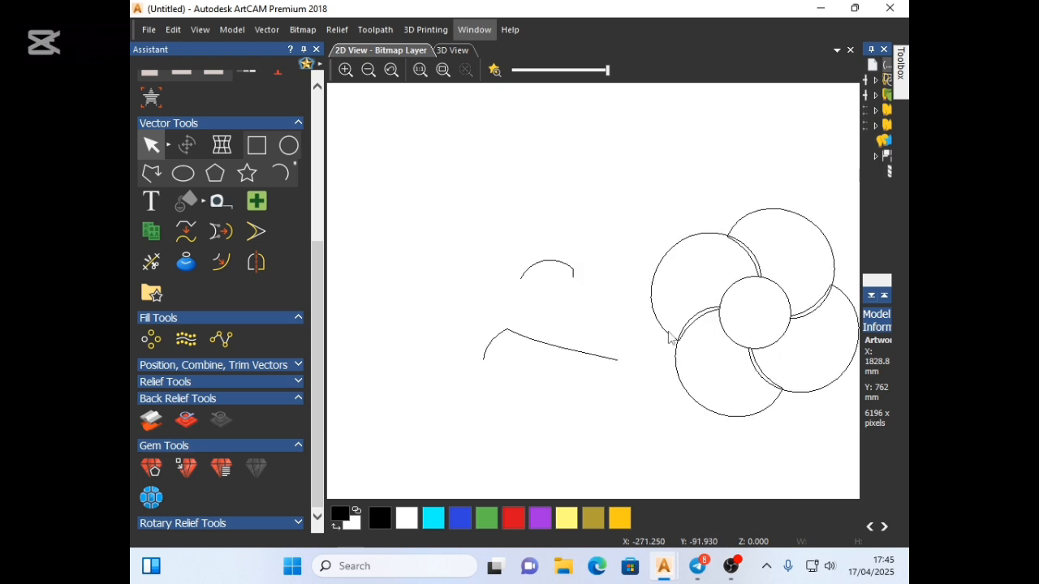
pyautogui.click(558, 270)
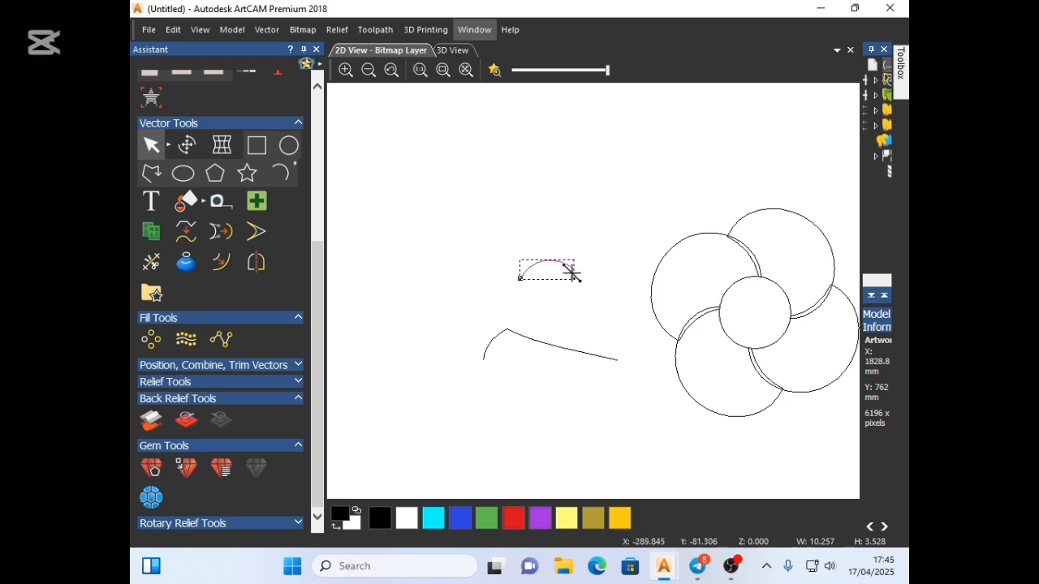
pyautogui.click(659, 355)
pyautogui.click(673, 337)
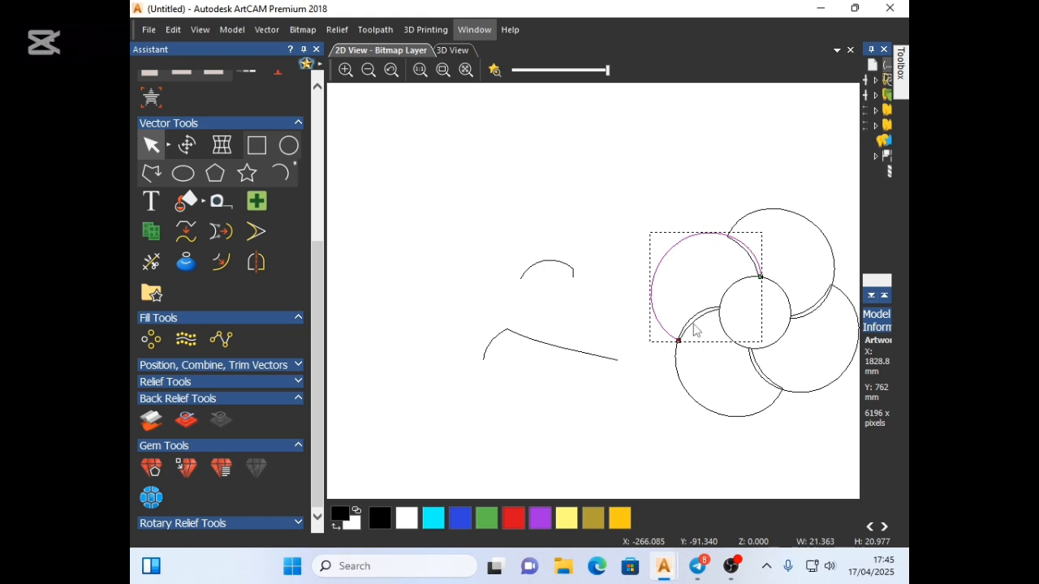
pyautogui.click(630, 375)
pyautogui.scroll(5, 190, 381)
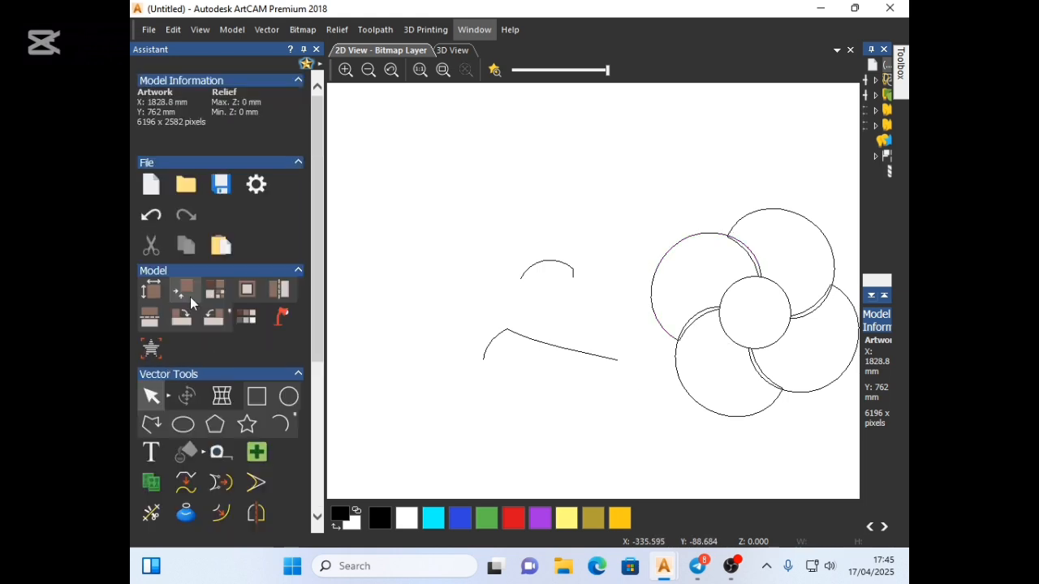
pyautogui.scroll(-5, 202, 372)
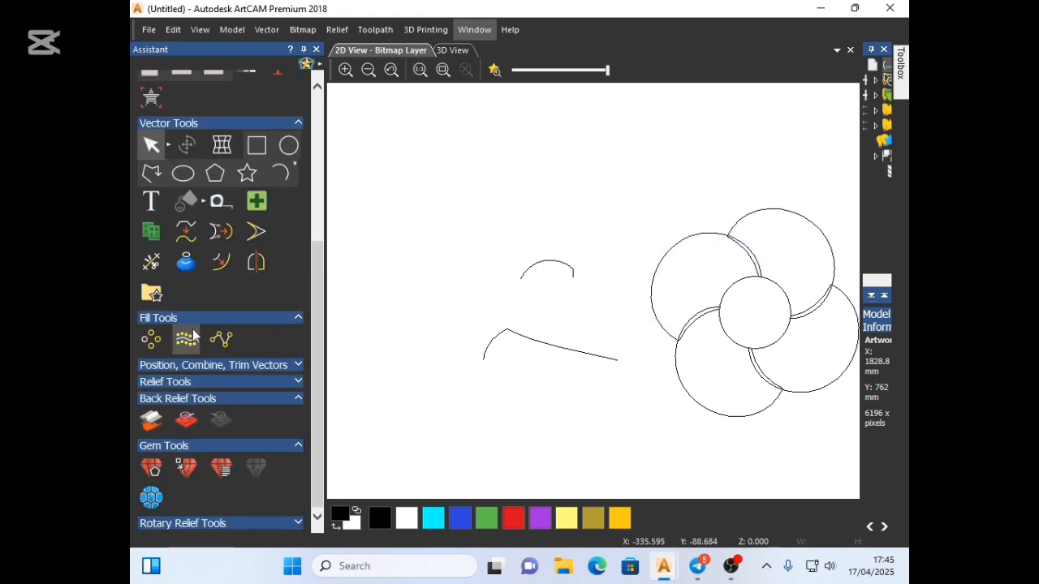
# - Start a Two Rail Sweep and add the long peaked curve beside the flower as its cross section
pyautogui.scroll(5, 200, 323)
pyautogui.scroll(1, 206, 325)
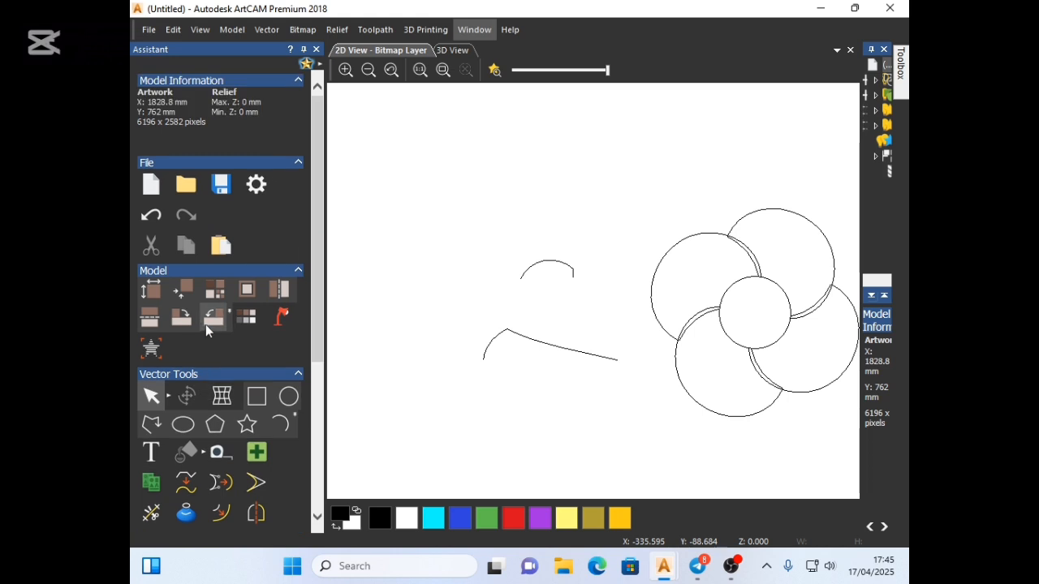
pyautogui.scroll(-5, 206, 328)
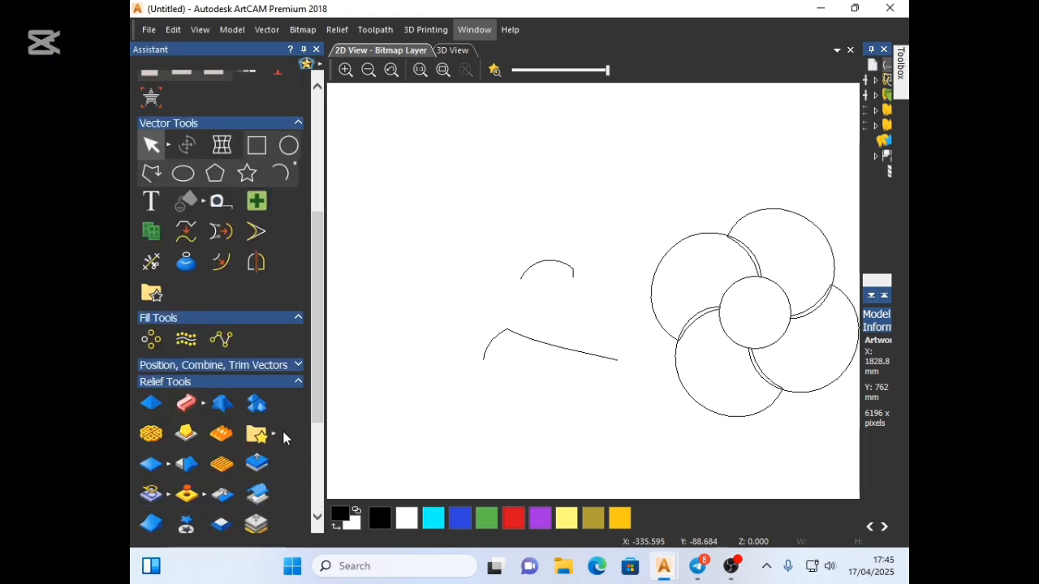
pyautogui.click(186, 409)
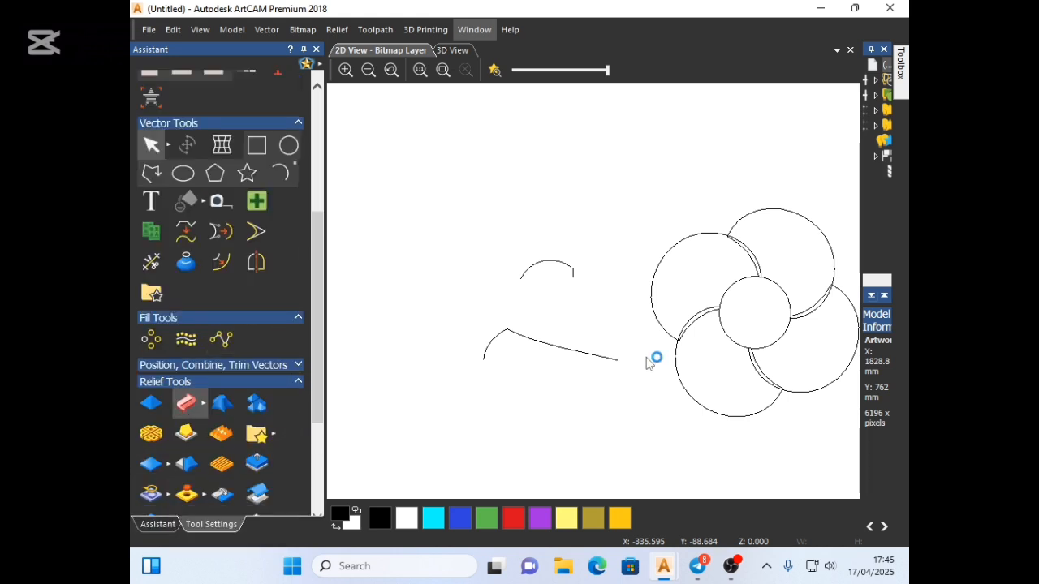
pyautogui.click(581, 355)
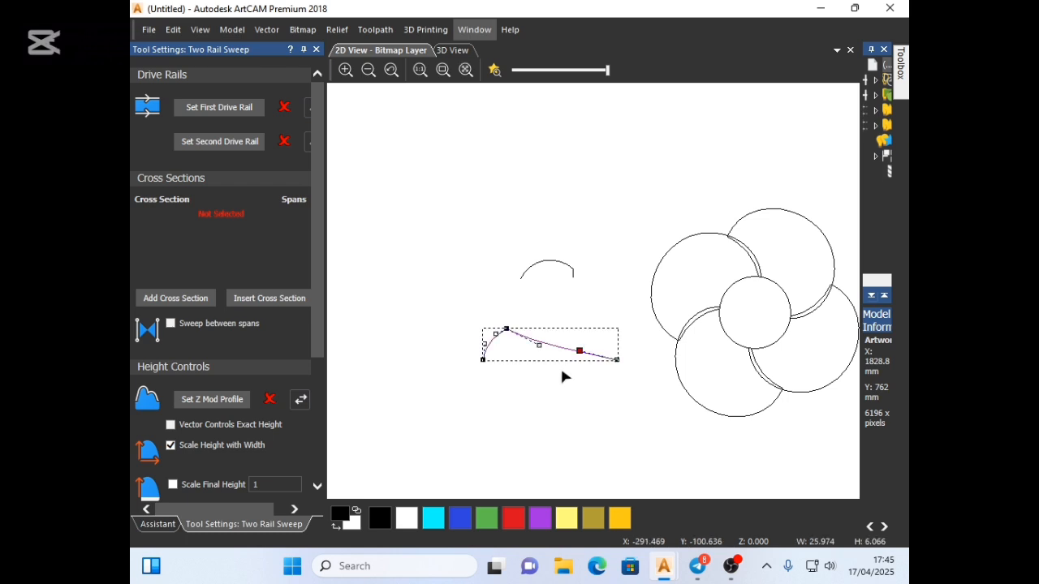
pyautogui.click(194, 299)
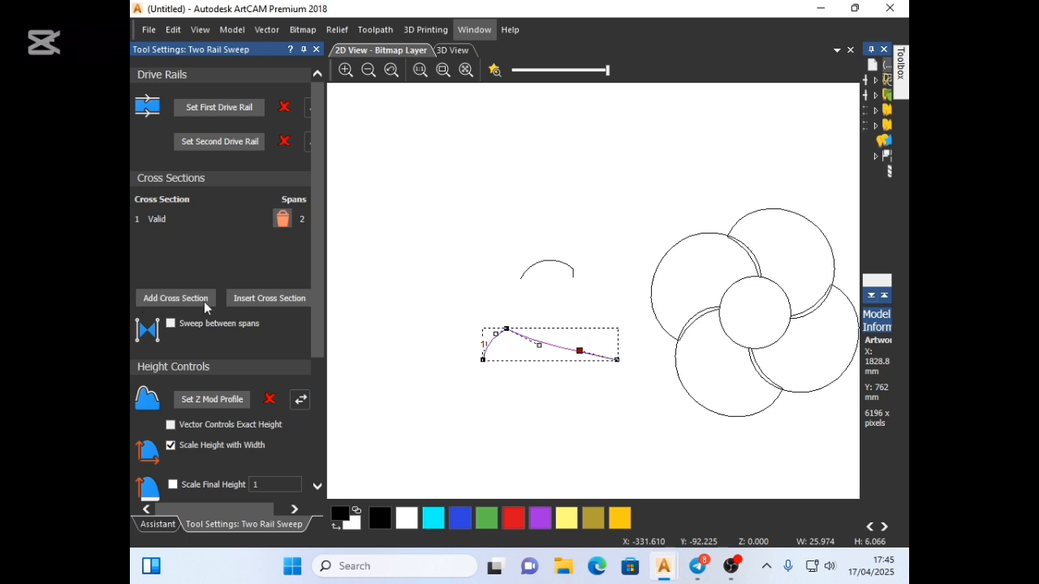
# - Set the small arc above the peaked curve as the sweep's Z modulation profile
pyautogui.click(537, 278)
pyautogui.click(216, 397)
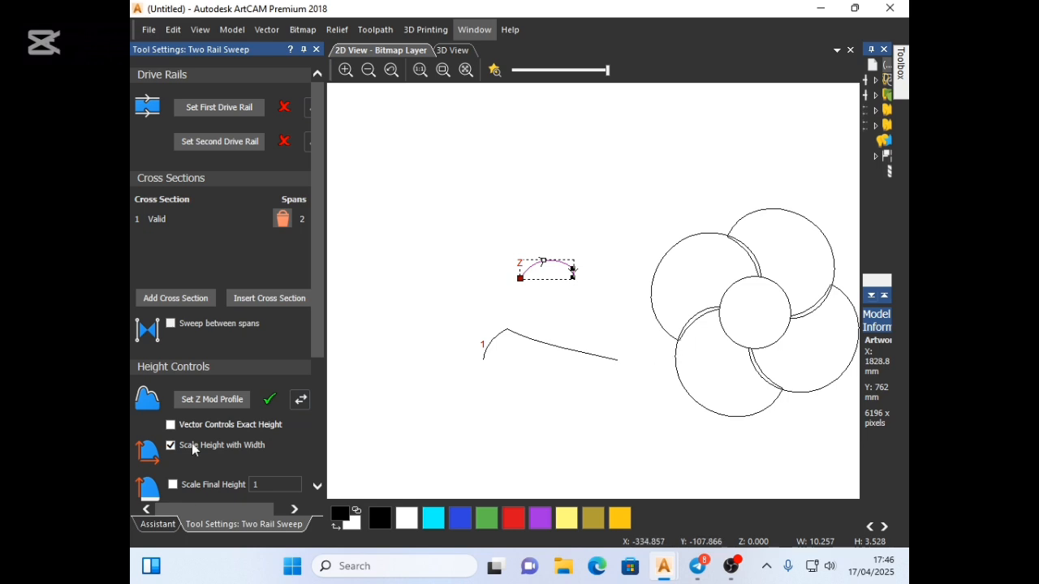
pyautogui.scroll(-5, 219, 397)
pyautogui.scroll(5, 211, 260)
# - Set the upper-left petal's outer curve as the first drive rail and its short lower inner arc as the second
pyautogui.click(661, 277)
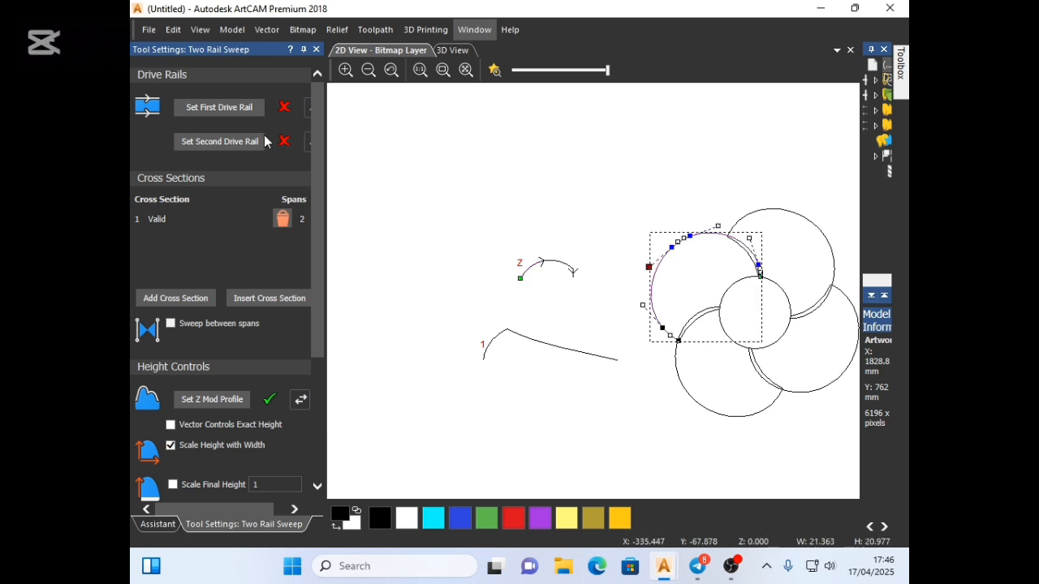
pyautogui.click(232, 118)
pyautogui.click(694, 328)
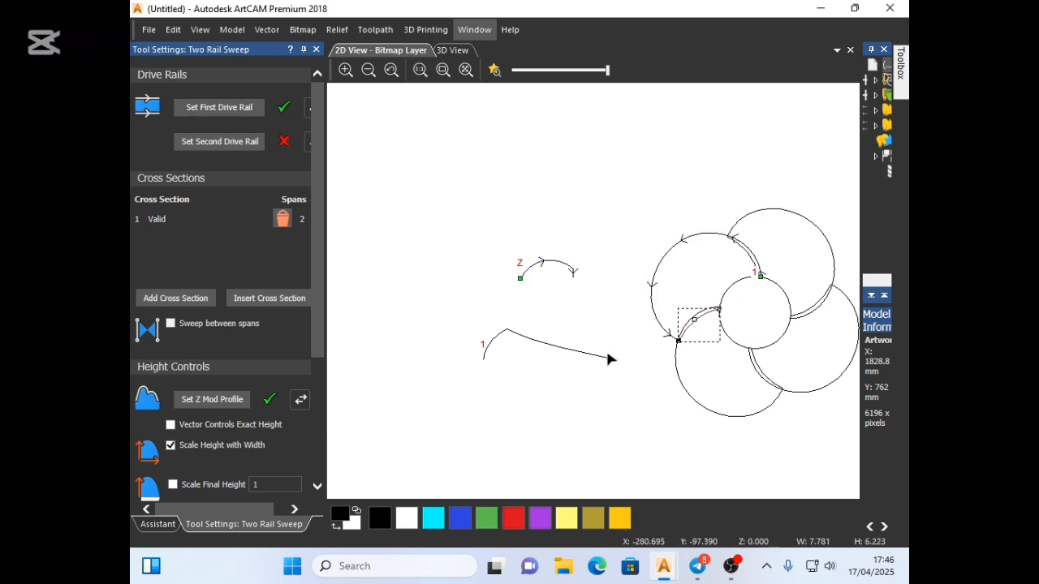
pyautogui.click(248, 143)
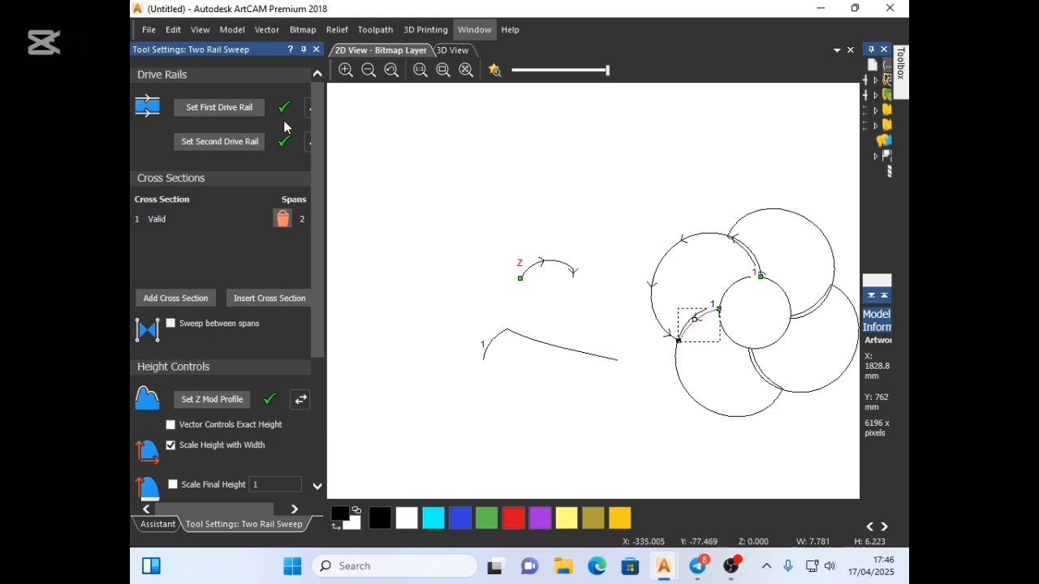
pyautogui.moveTo(318, 147)
pyautogui.mouseDown()
pyautogui.moveTo(333, 154)
pyautogui.moveTo(328, 162)
pyautogui.mouseUp()
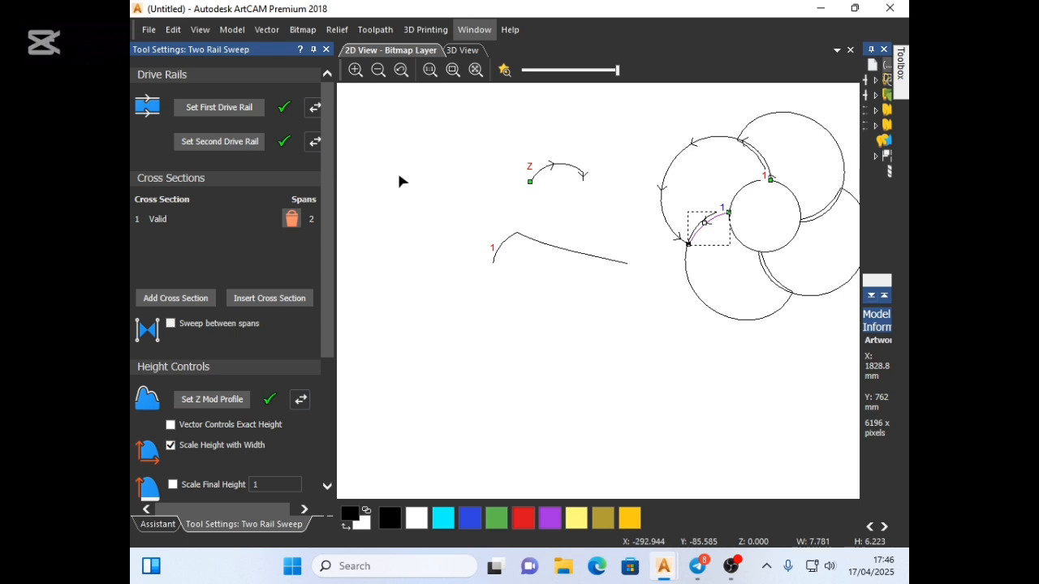
pyautogui.scroll(2, 711, 229)
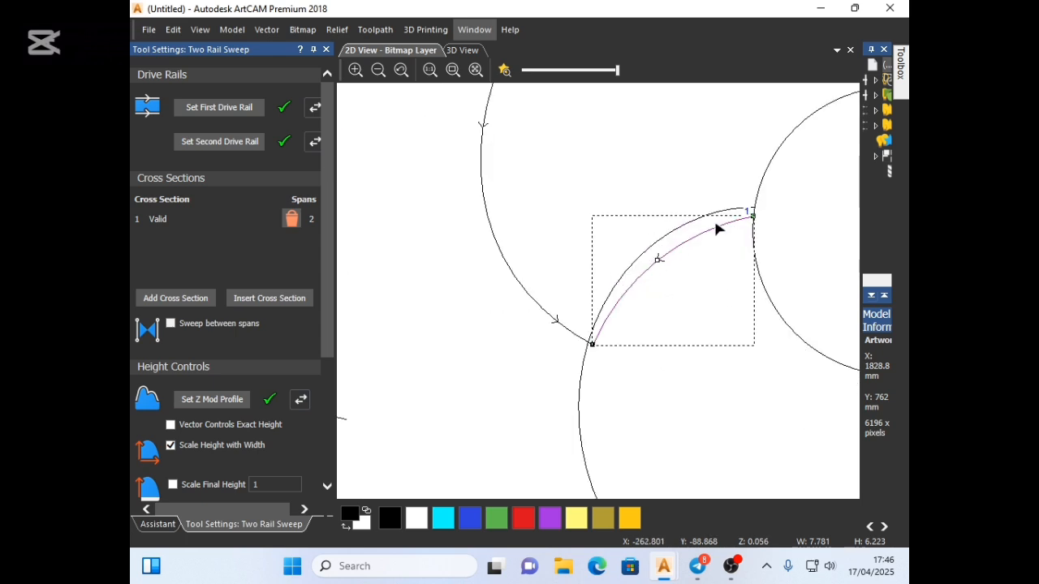
pyautogui.scroll(-1, 673, 251)
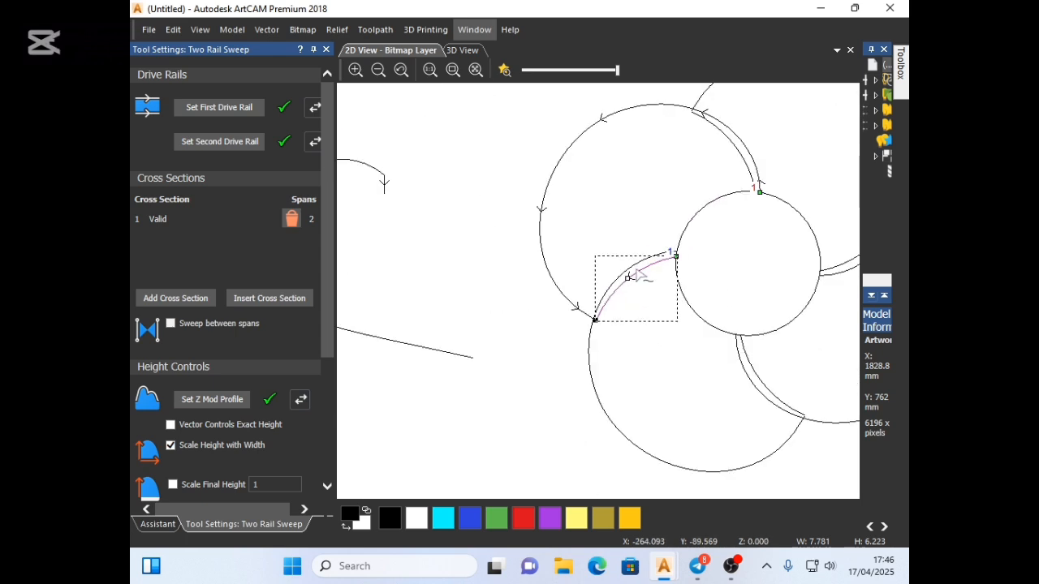
# - Configure the sweep as Merge High, without scaling height with width, with final height scale 7 and start height 2 mm
pyautogui.scroll(-5, 142, 438)
pyautogui.click(165, 425)
pyautogui.click(170, 251)
pyautogui.click(172, 291)
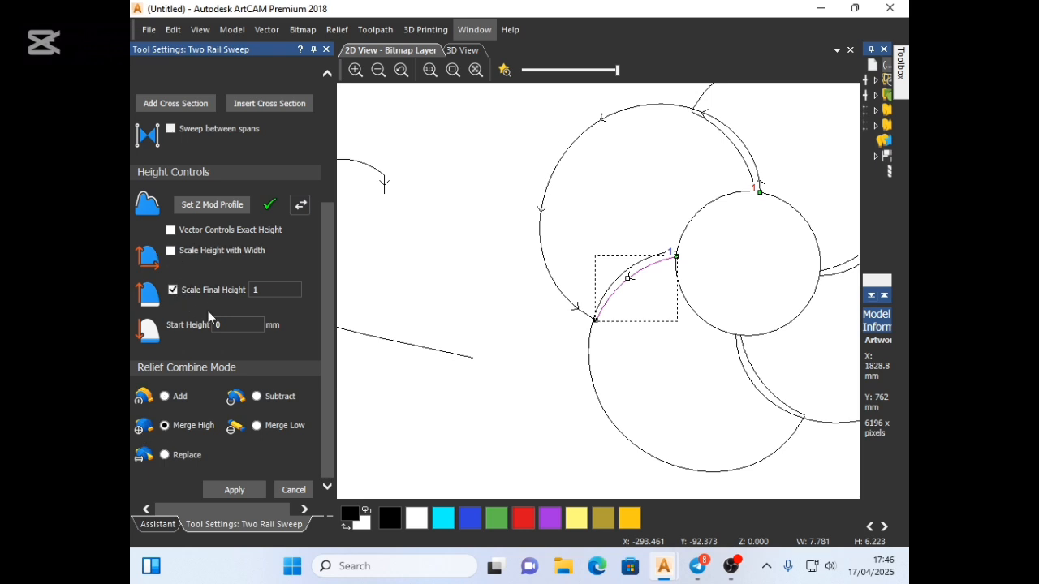
pyautogui.press('Tab')
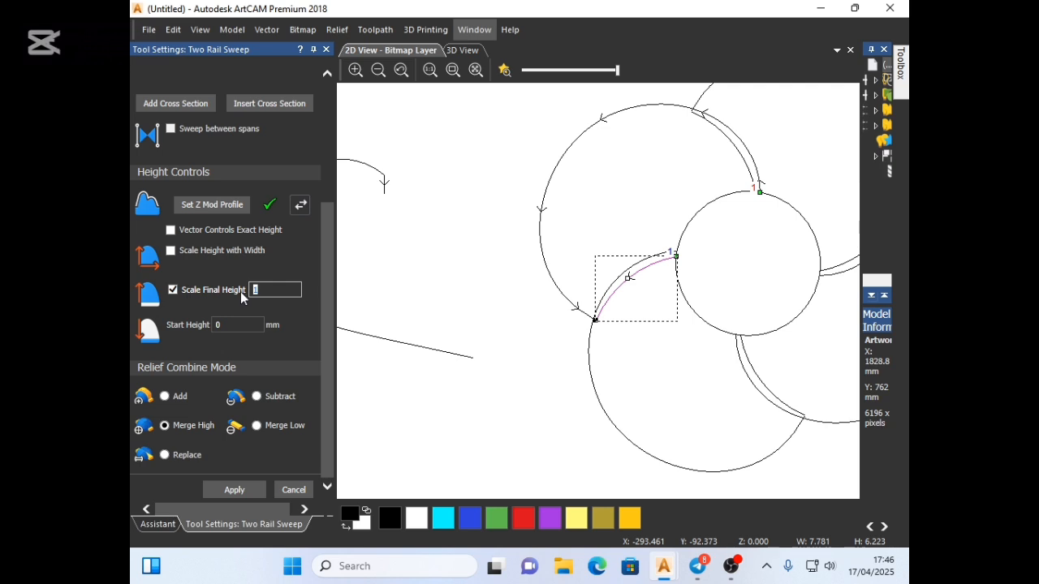
pyautogui.write('7')
pyautogui.click(229, 326)
pyautogui.scroll(-1, 681, 269)
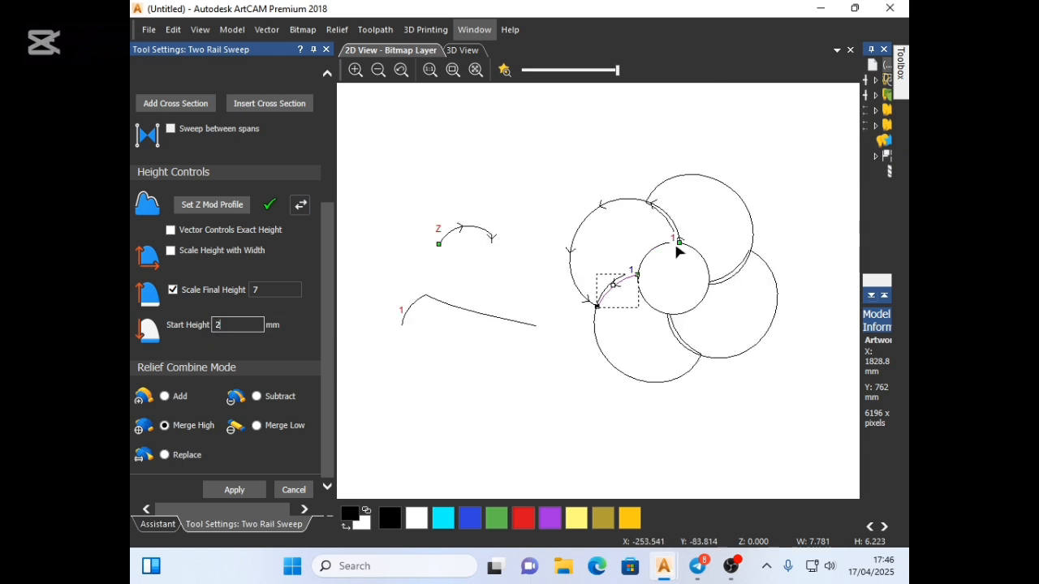
# - Apply the sweep to the upper-left petal and turn on the relief preview in the 2D view
pyautogui.scroll(1, 679, 245)
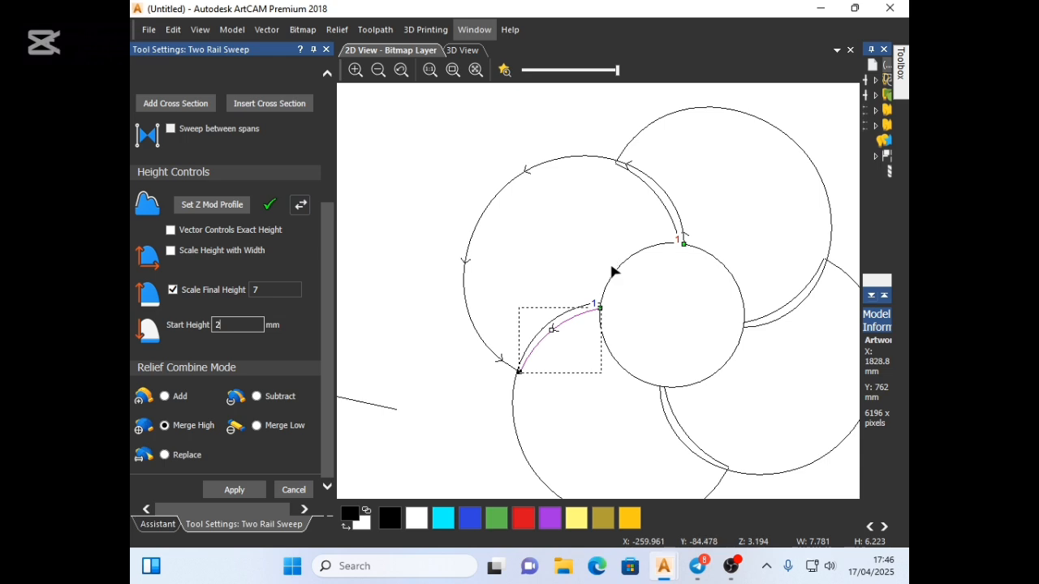
pyautogui.scroll(-1, 615, 270)
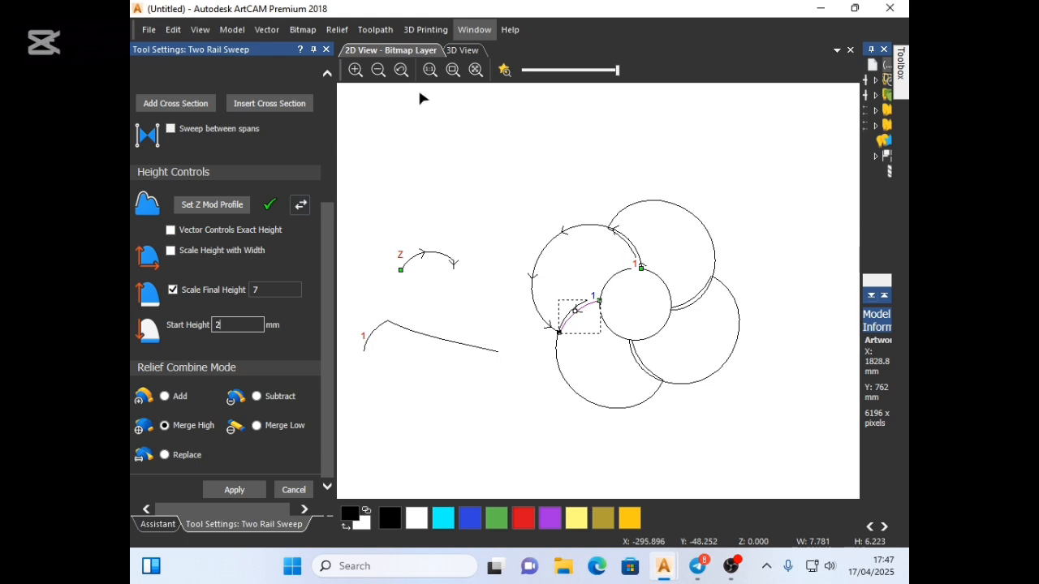
pyautogui.click(504, 70)
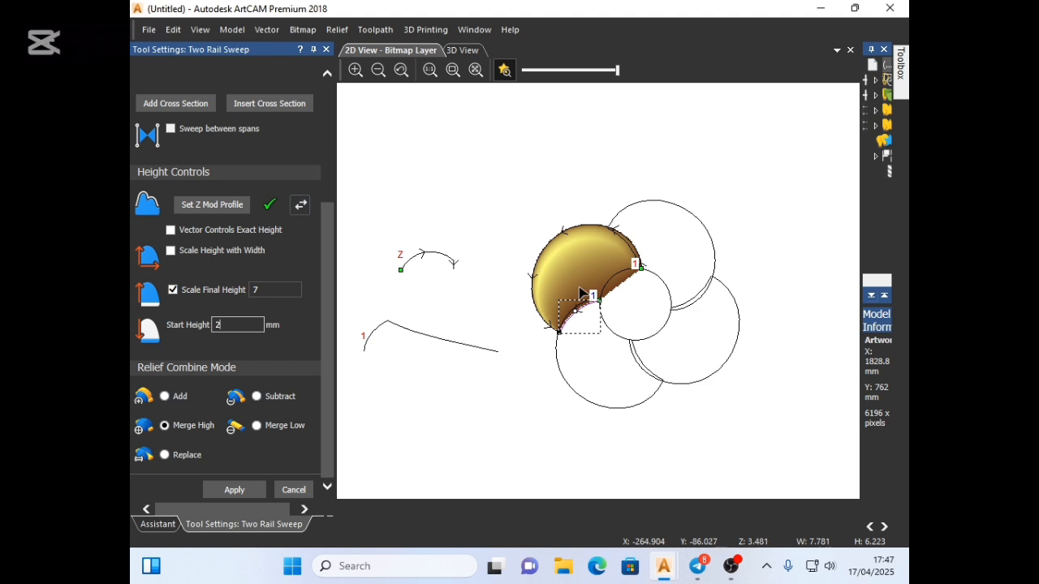
pyautogui.scroll(2, 581, 294)
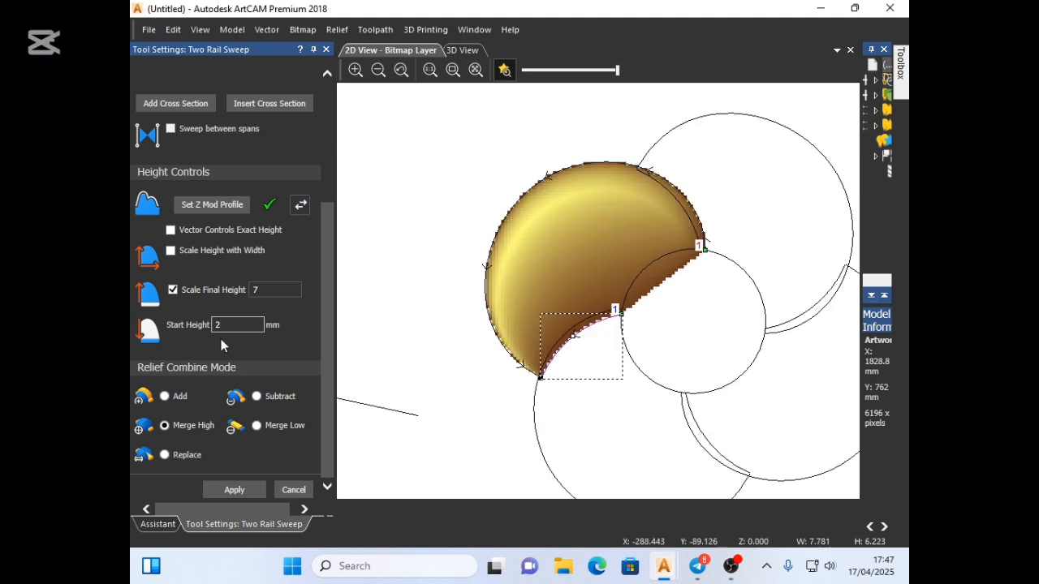
pyautogui.scroll(-2, 548, 284)
pyautogui.click(267, 490)
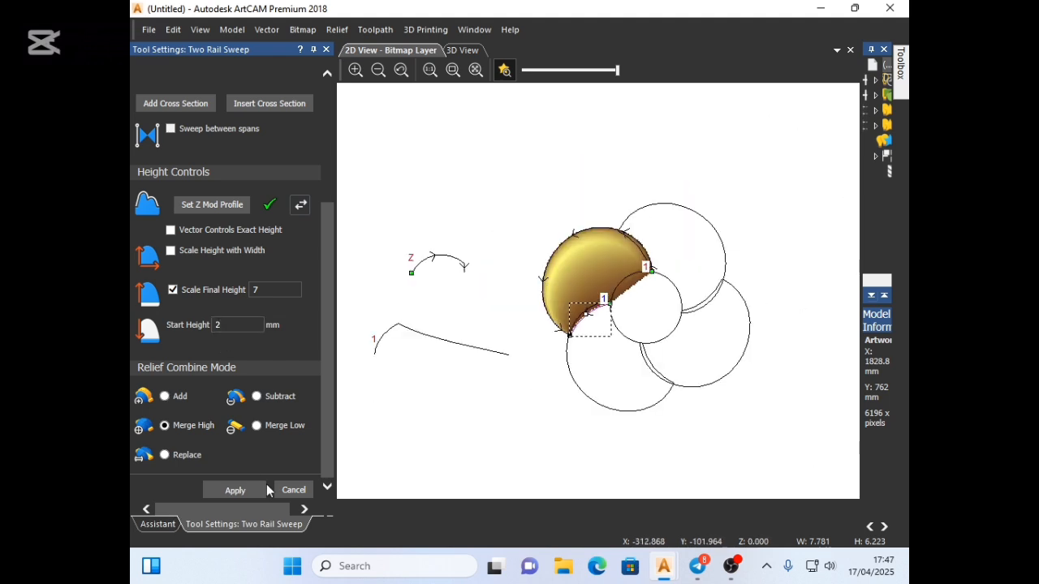
# - Sweep the lower-left petal's relief between its outer curve and the short inner arc on its right, with the same settings
pyautogui.click(590, 362)
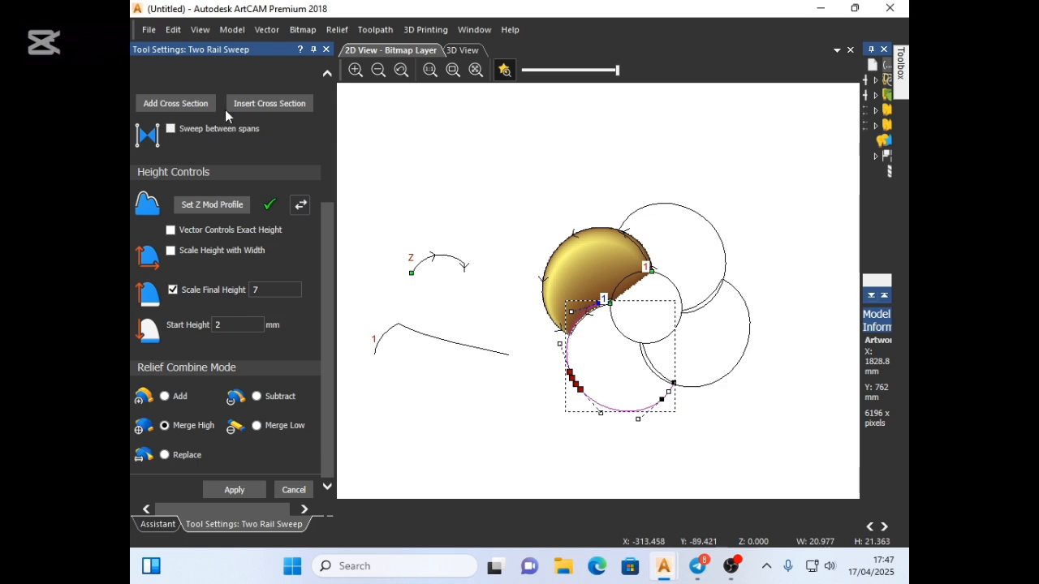
pyautogui.scroll(3, 219, 130)
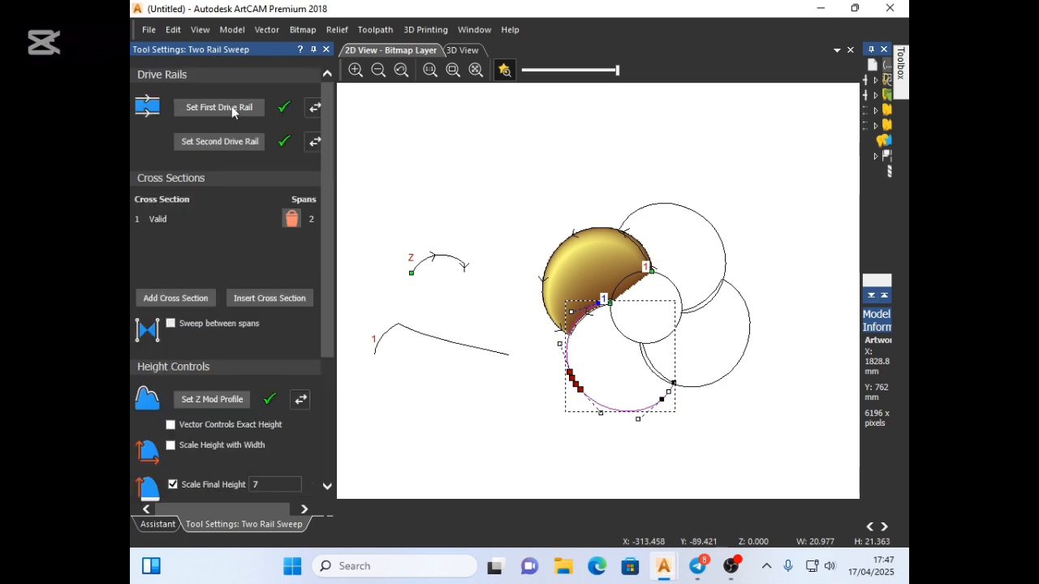
pyautogui.scroll(2, 656, 372)
pyautogui.click(658, 370)
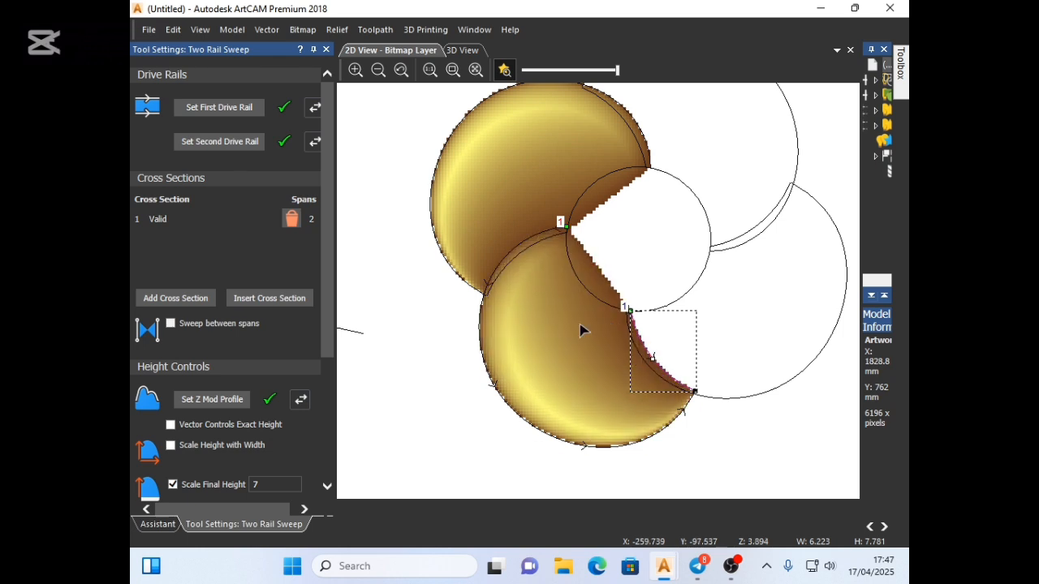
pyautogui.scroll(-3, 226, 395)
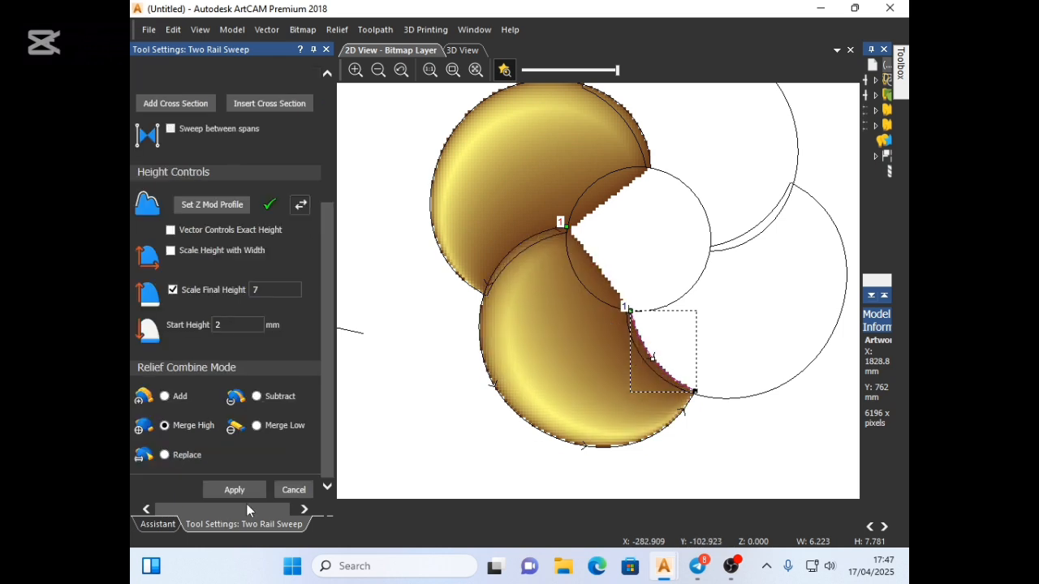
# - Sweep the lower-right petal's relief, using its outer curve and the short arc at its upper edge as drive rails
pyautogui.moveTo(829, 394); pyautogui.dragTo(775, 359)
pyautogui.scroll(2, 202, 147)
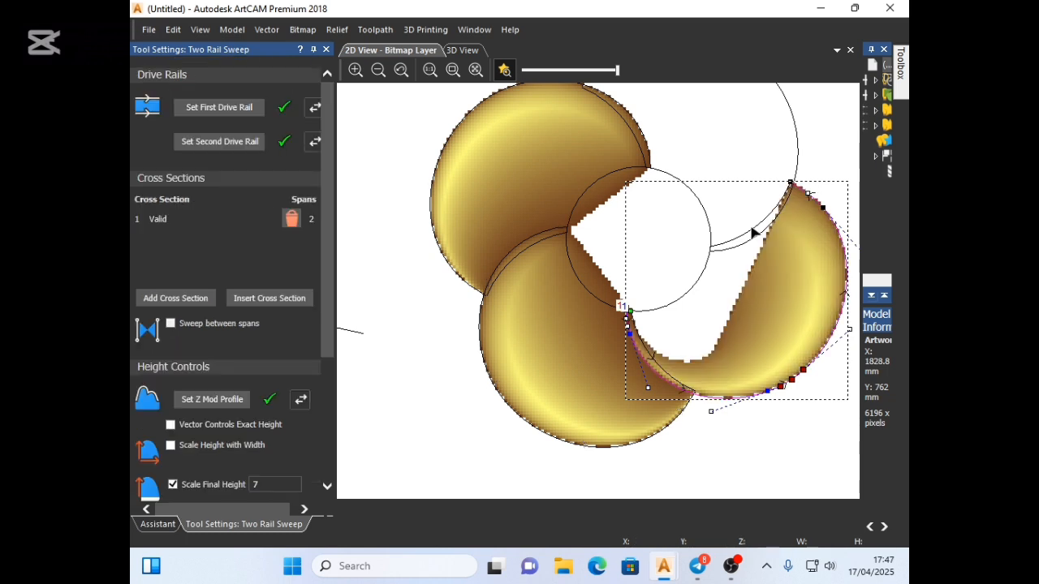
pyautogui.click(750, 228)
pyautogui.click(235, 142)
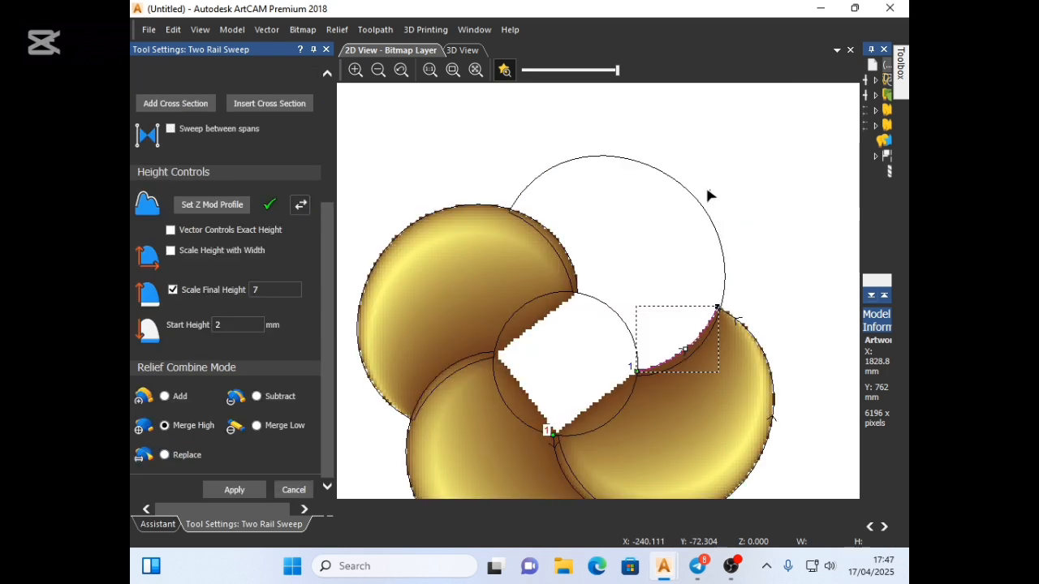
# - Sweep the upper-right petal's relief, using its outer curve and the short arc beside the upper-left petal as drive rails
pyautogui.click(705, 186)
pyautogui.scroll(3, 224, 105)
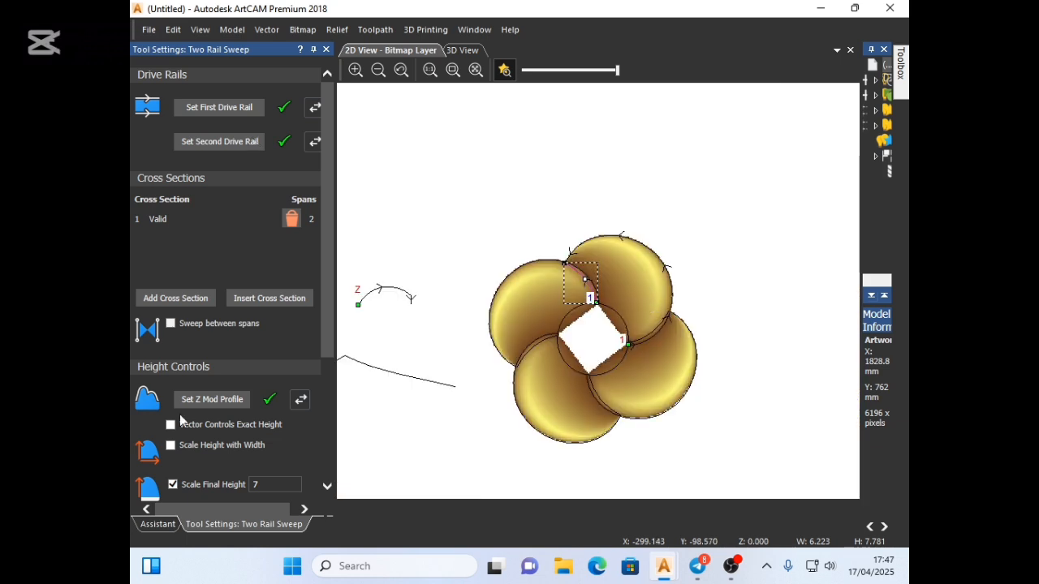
pyautogui.scroll(-3, 216, 471)
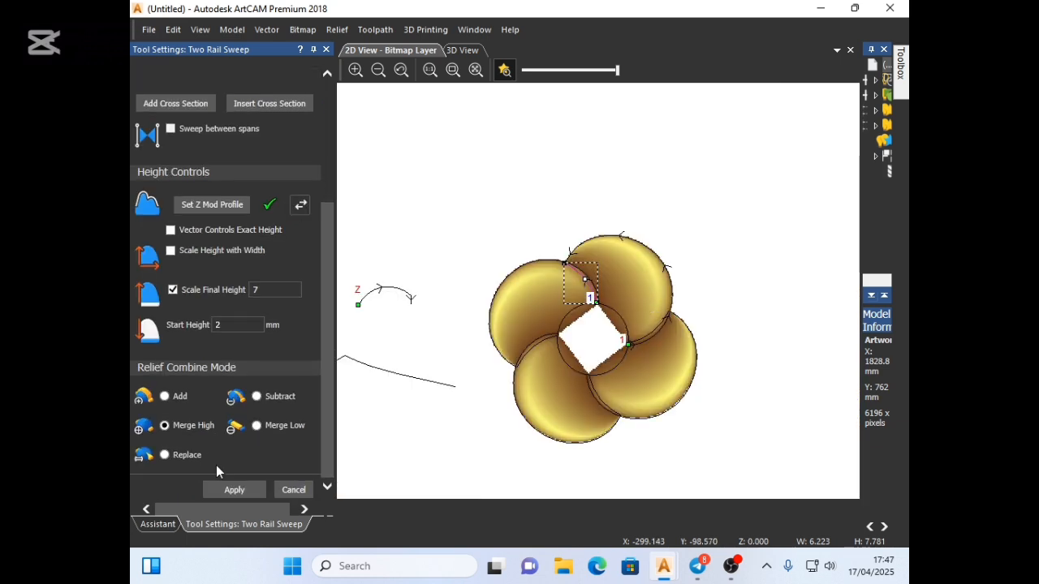
pyautogui.scroll(2, 566, 306)
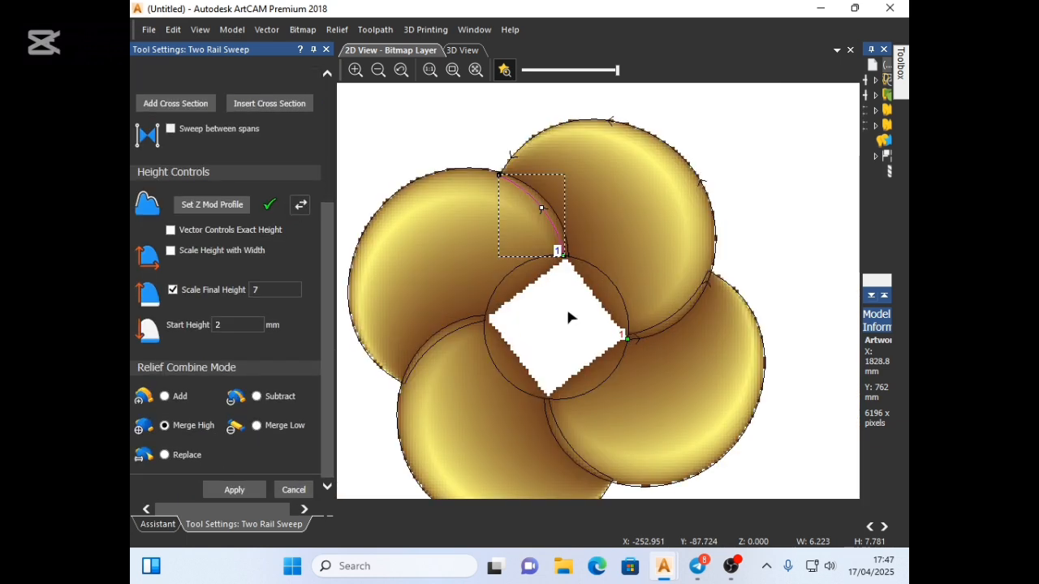
pyautogui.scroll(-2, 562, 298)
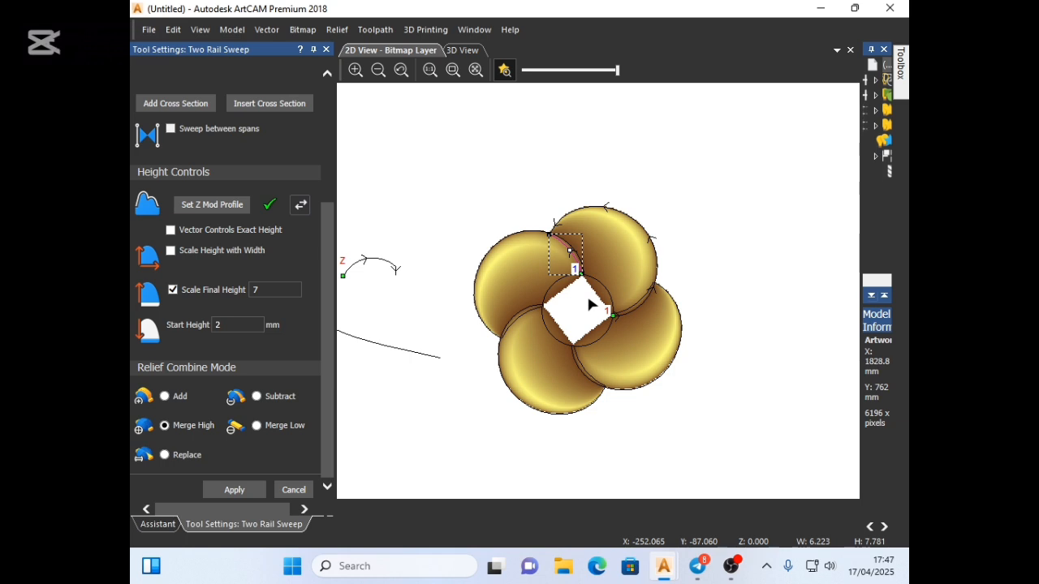
pyautogui.scroll(2, 588, 300)
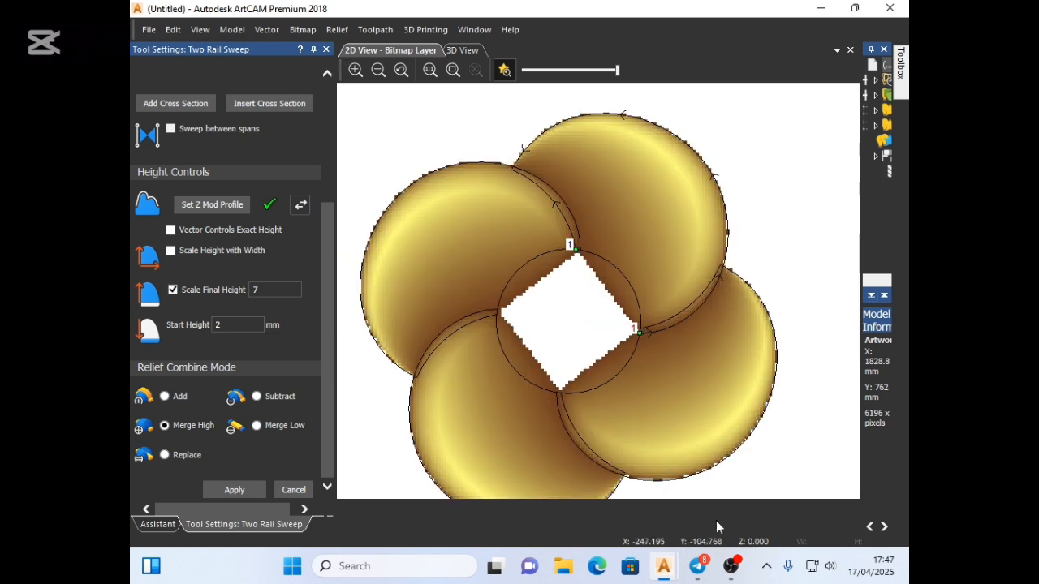
# - Close the Two Rail Sweep settings, keeping the four petal reliefs
pyautogui.click(831, 568)
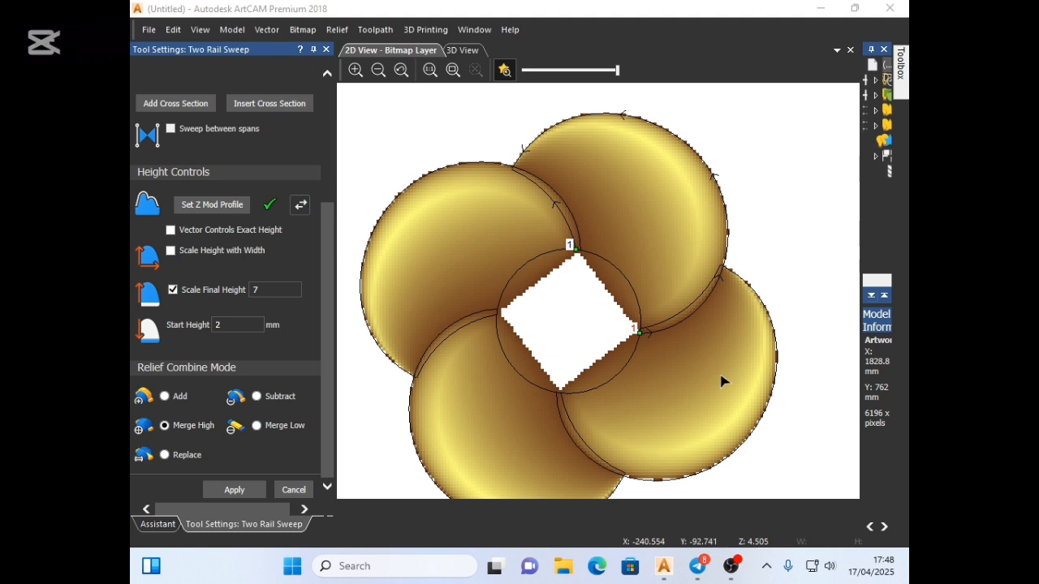
pyautogui.click(327, 50)
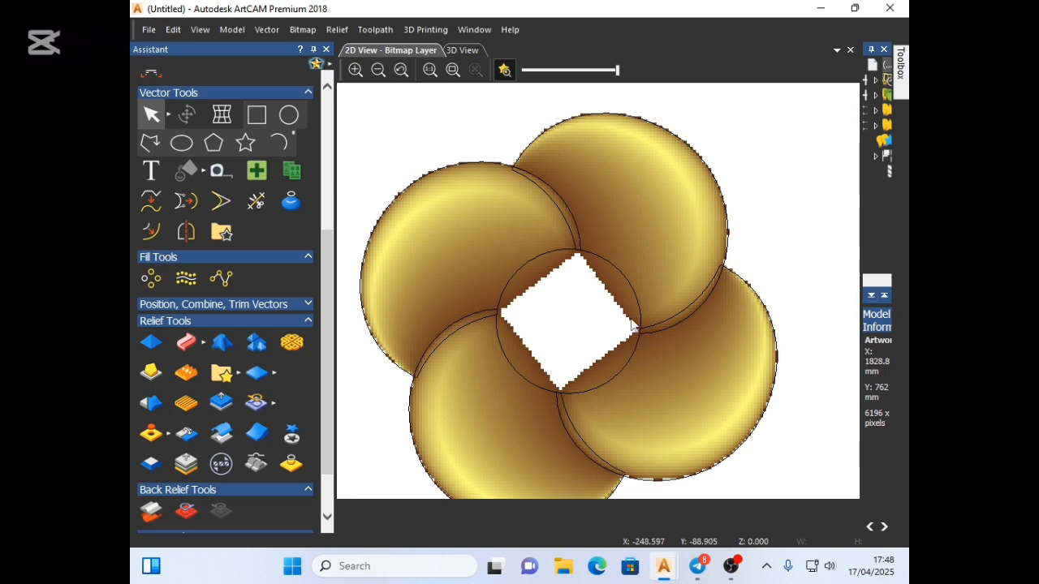
pyautogui.scroll(-1, 646, 329)
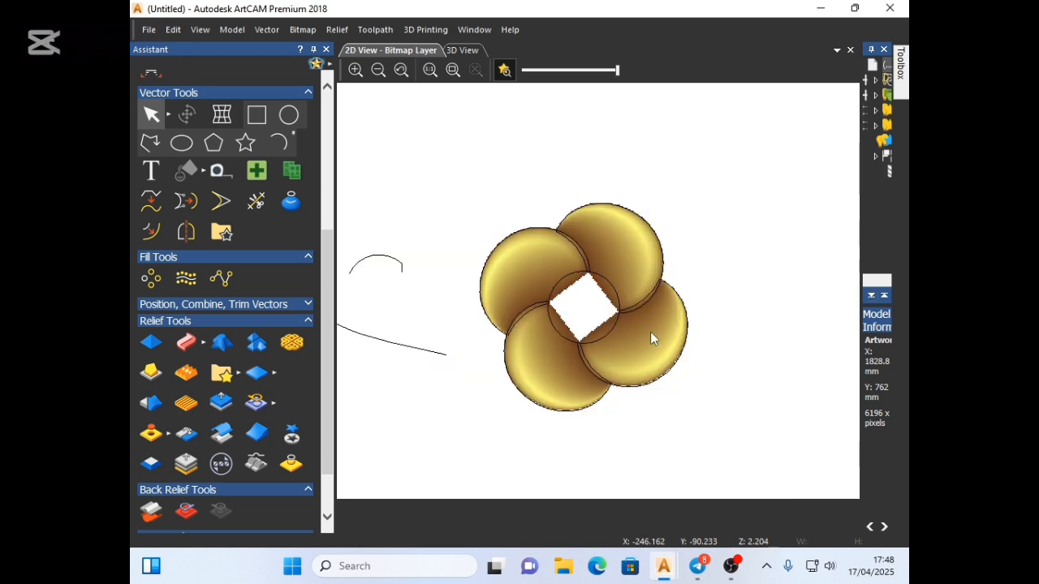
pyautogui.scroll(1, 591, 309)
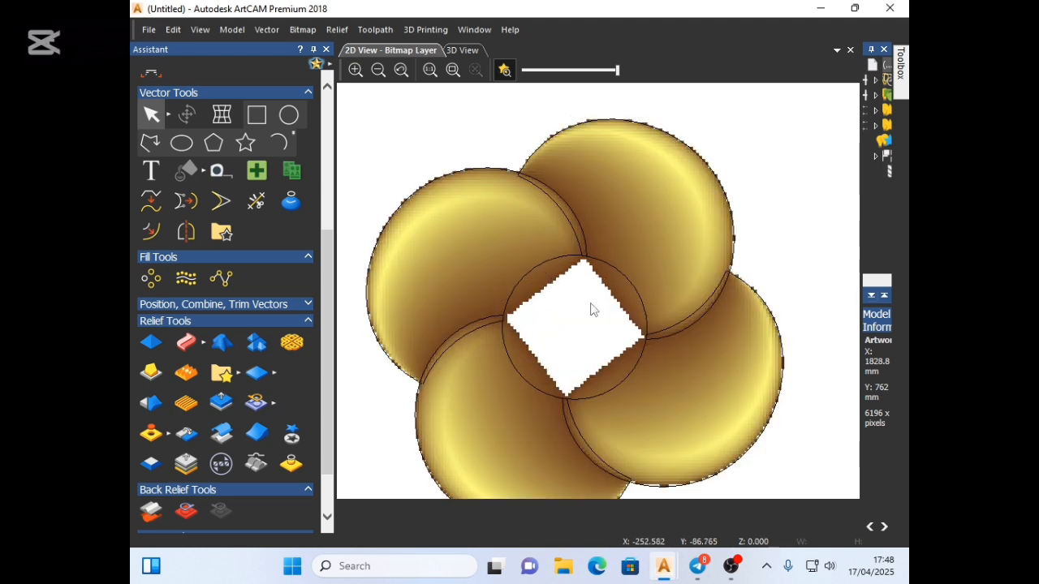
pyautogui.click(634, 261)
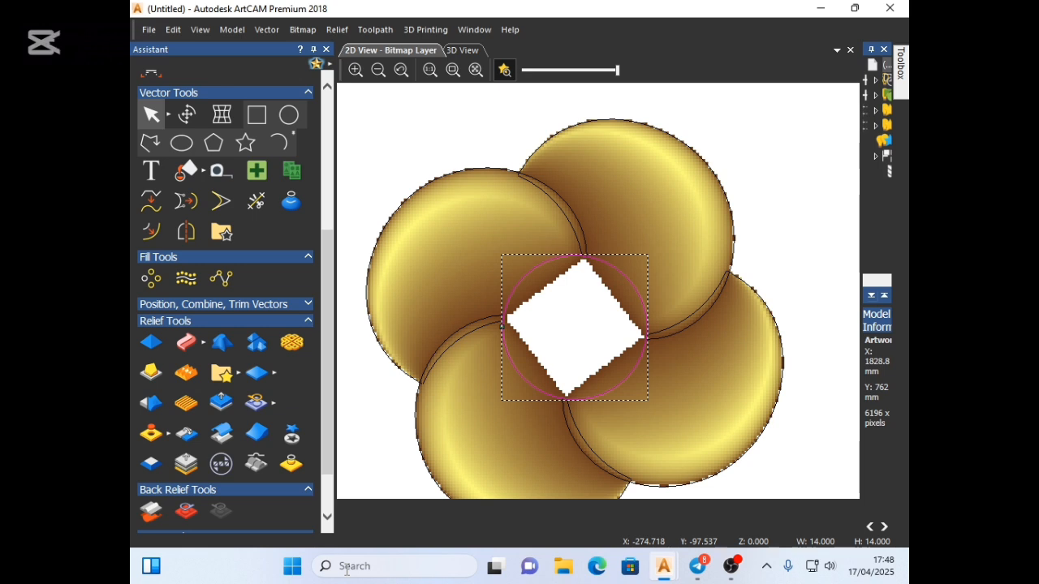
pyautogui.press('super')
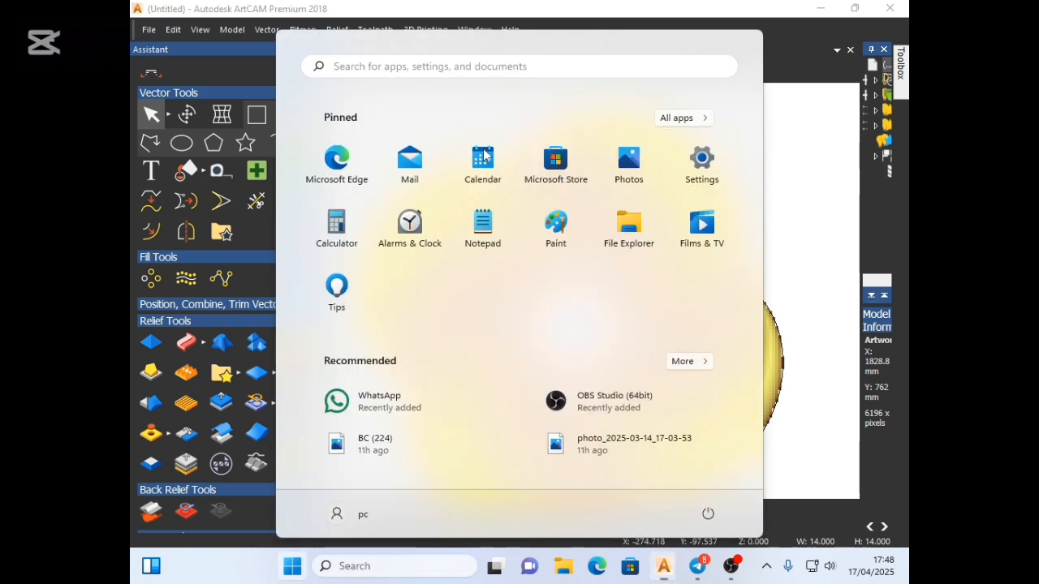
pyautogui.click(802, 216)
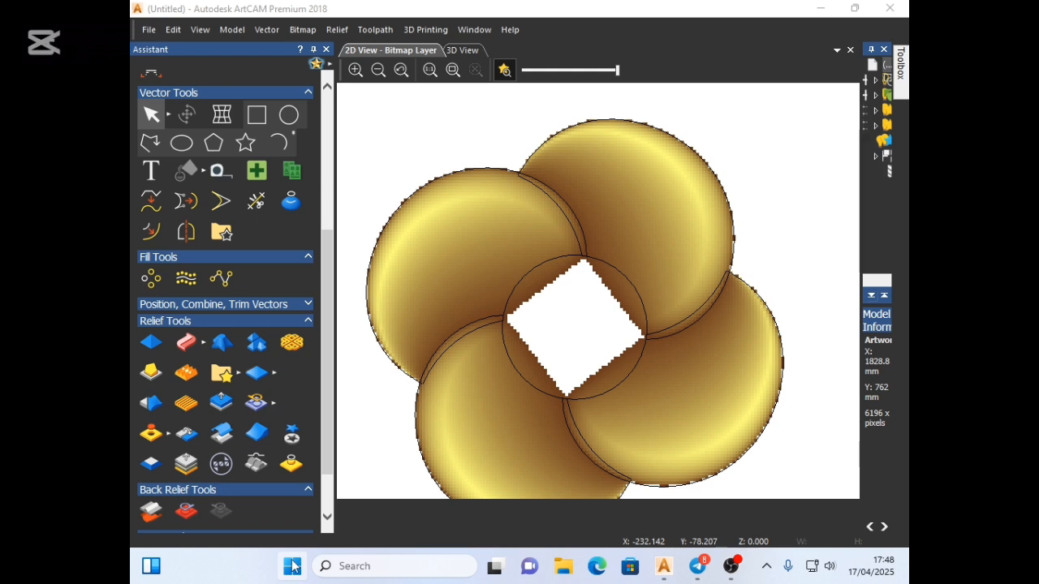
pyautogui.click(292, 567)
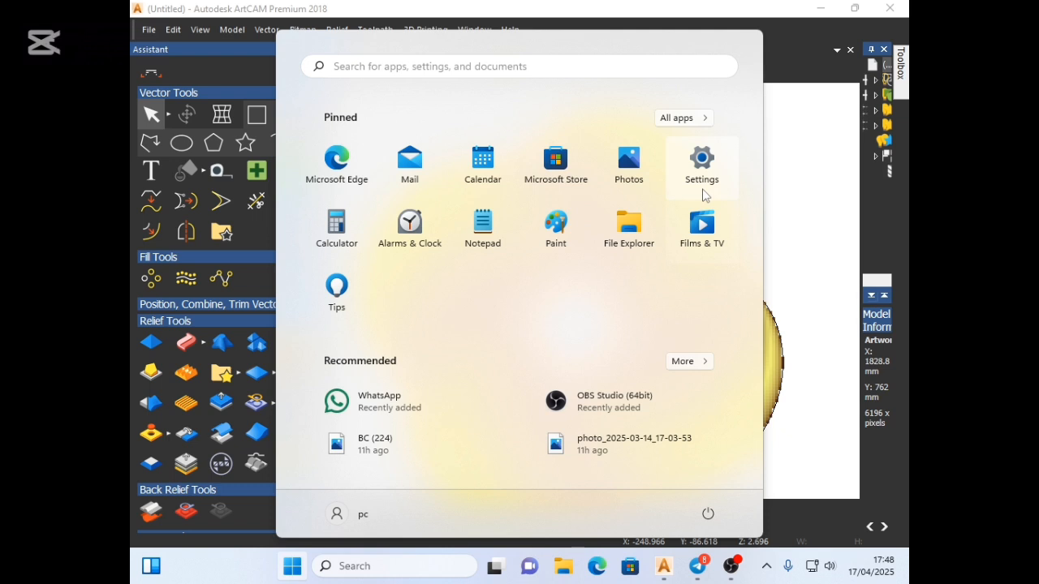
pyautogui.click(697, 398)
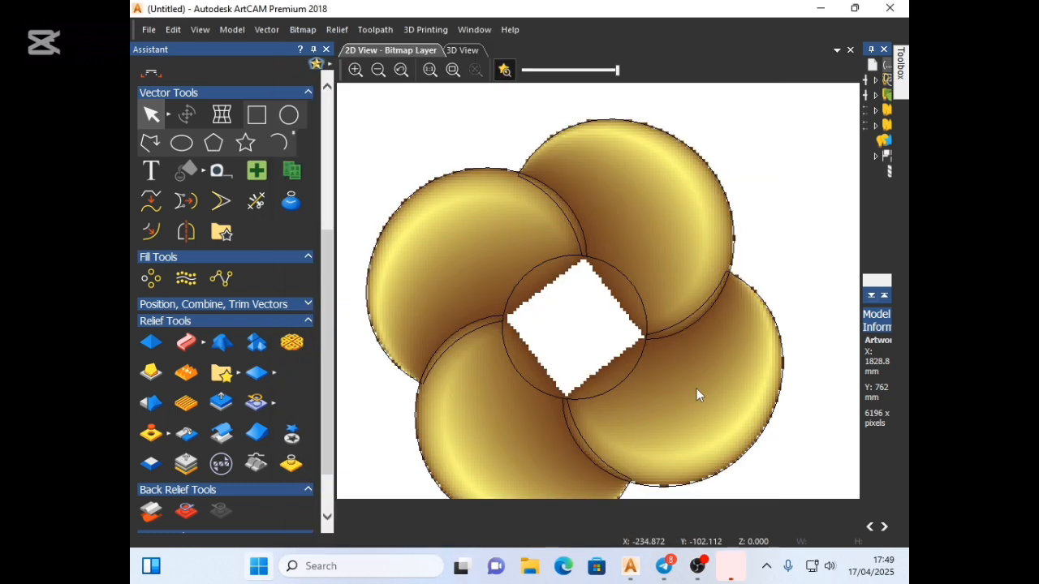
# - Add a round relief inside the flower's centre circle, scaled to 6 mm height with a 2 mm start height, using Merge High
pyautogui.click(633, 282)
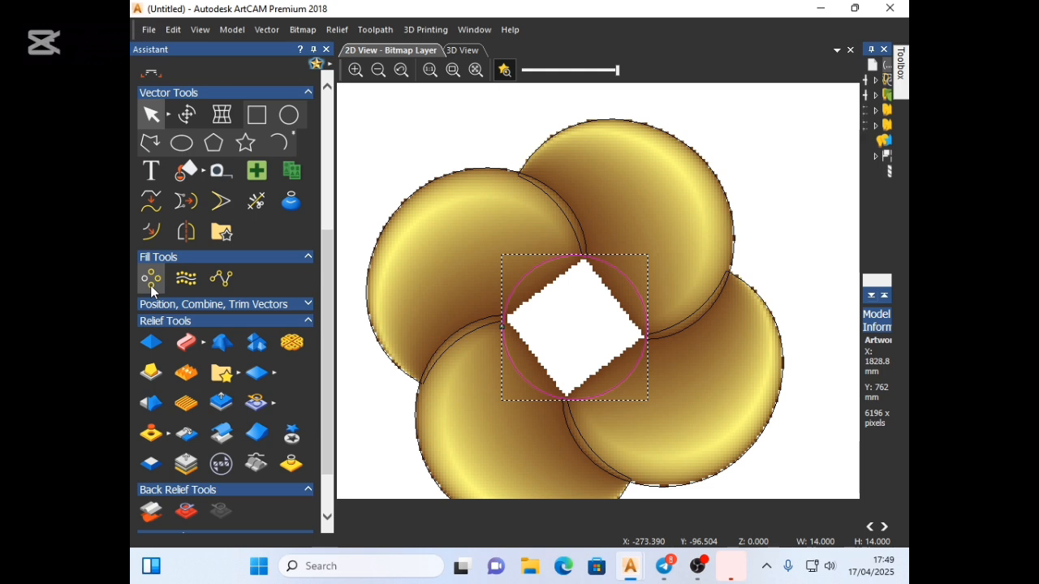
pyautogui.click(151, 280)
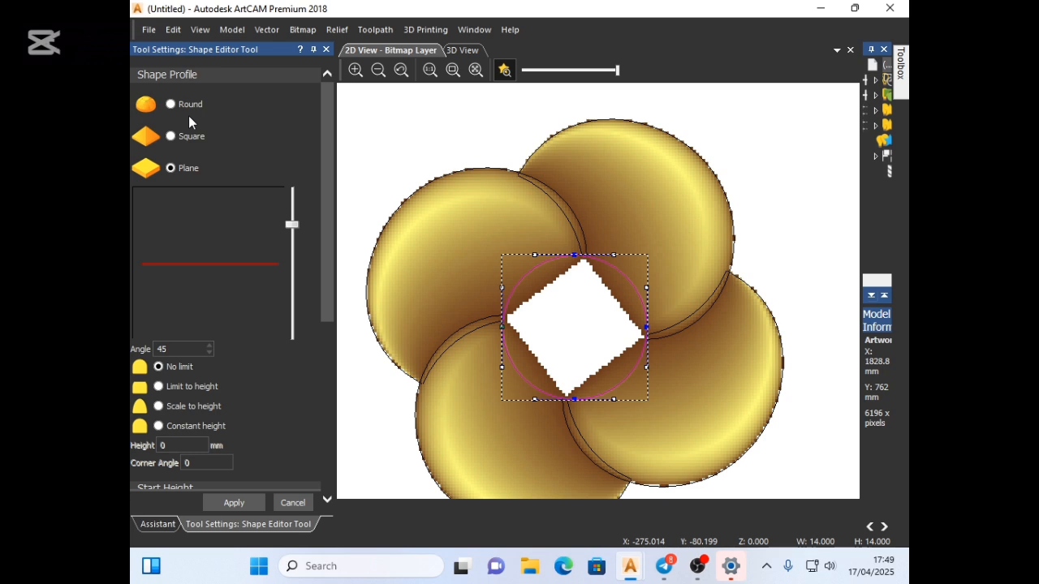
pyautogui.moveTo(461, 566)
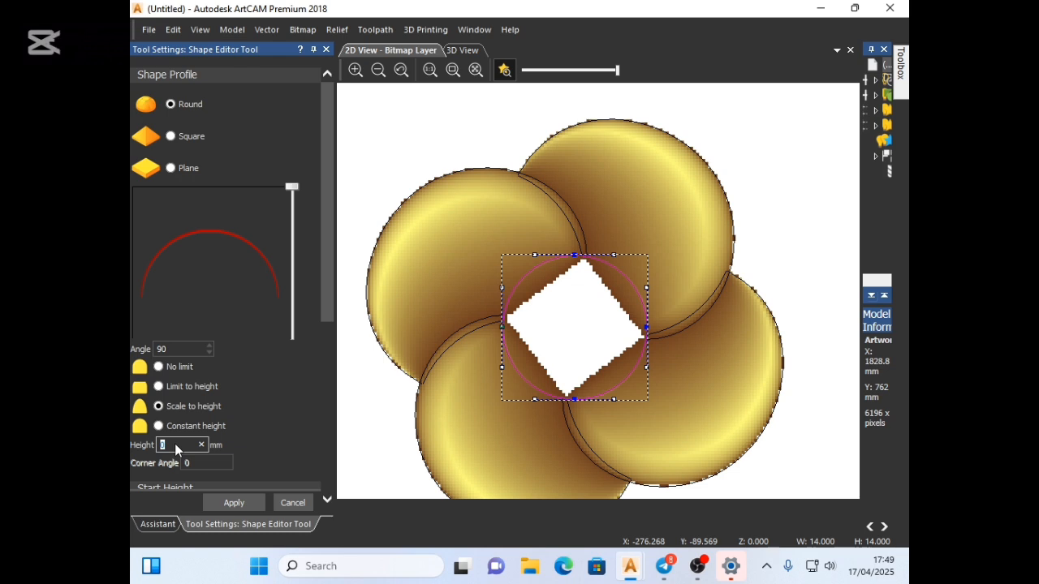
pyautogui.write('5')
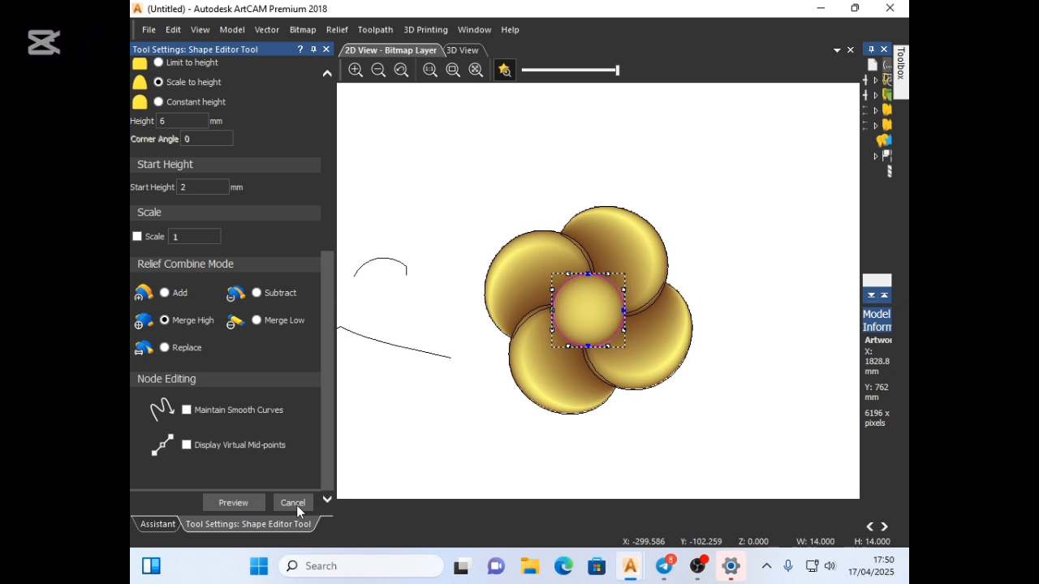
pyautogui.click(293, 503)
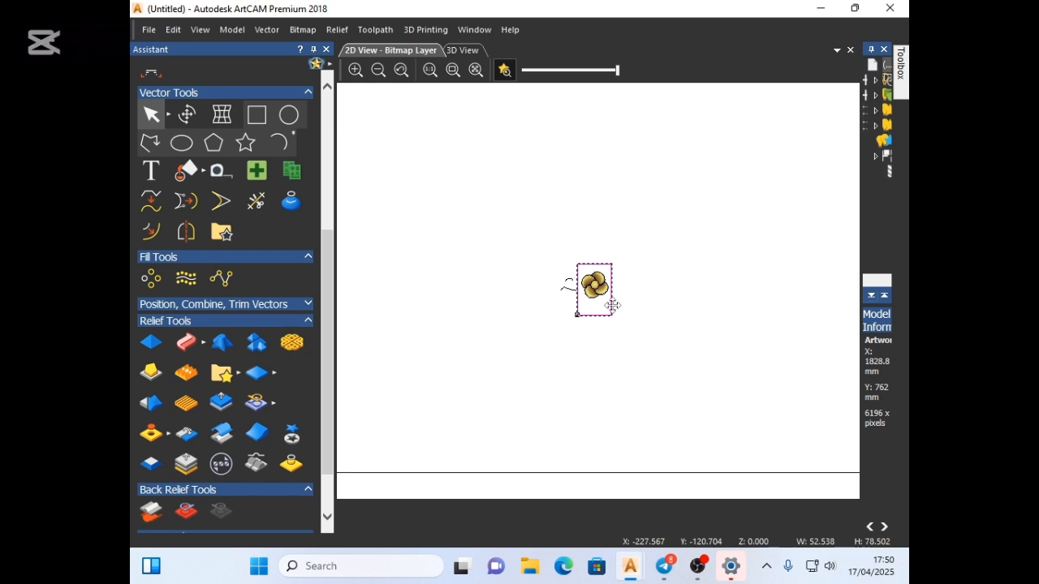
# - Create a 100 mm by 100 mm rectangle inside the large border, above the flower
pyautogui.scroll(2, 612, 305)
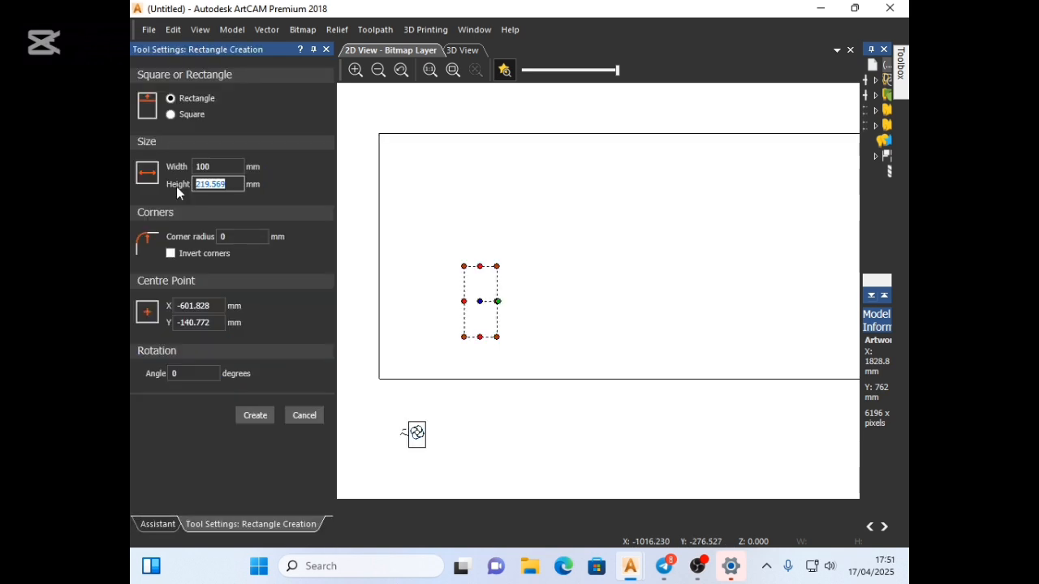
pyautogui.write('100')
pyautogui.press('Tab')
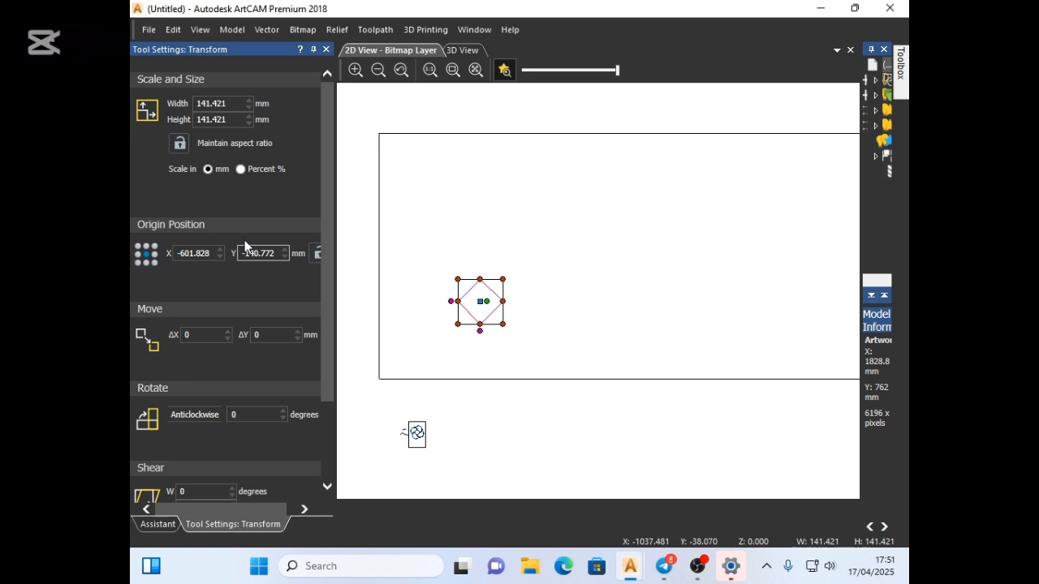
# - Resize the rotated square to 95 mm wide and 130 mm high without keeping its aspect ratio
pyautogui.write('95')
pyautogui.press('Tab')
pyautogui.write('130')
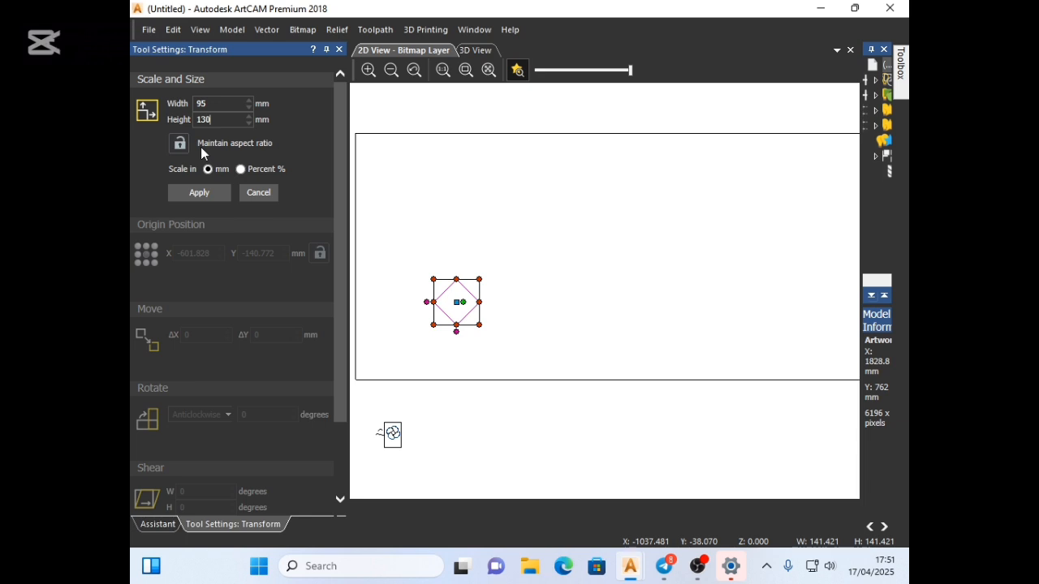
pyautogui.click(199, 195)
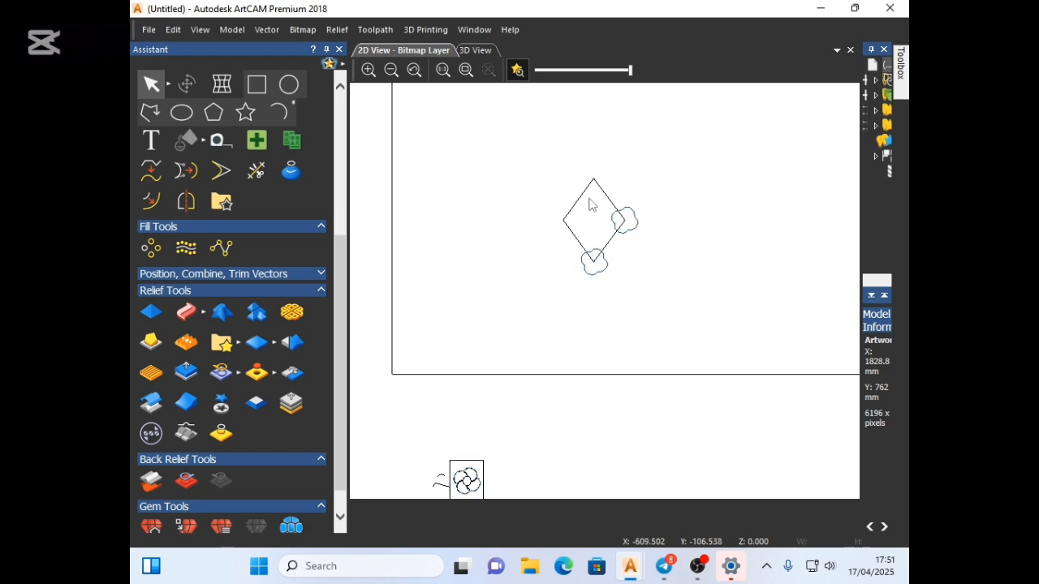
# - Place copies of the flower outline at the diamond's upper and left corners
pyautogui.scroll(2, 593, 231)
pyautogui.click(623, 256)
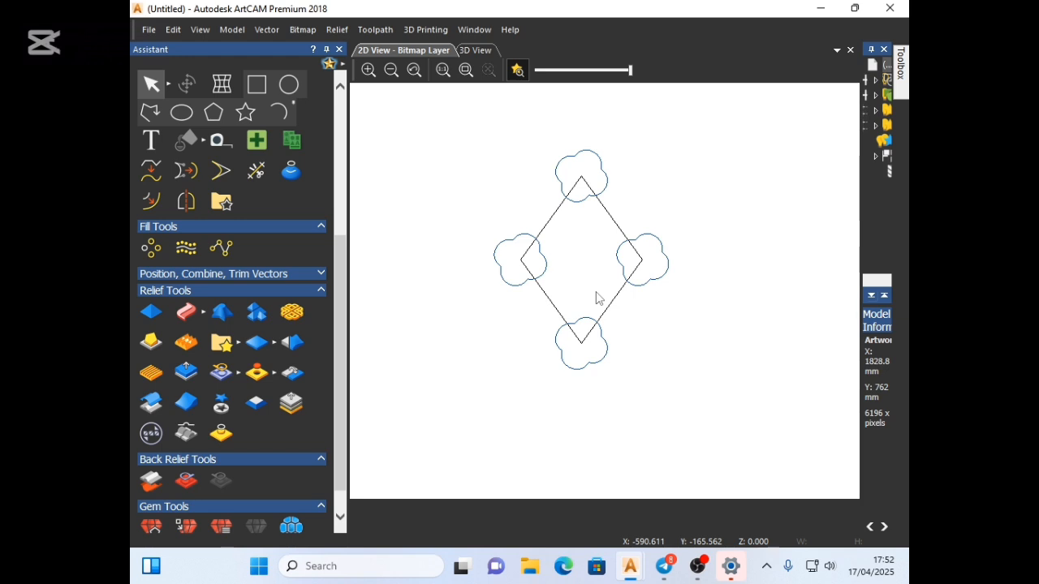
pyautogui.moveTo(593, 325); pyautogui.dragTo(587, 310, button='middle')
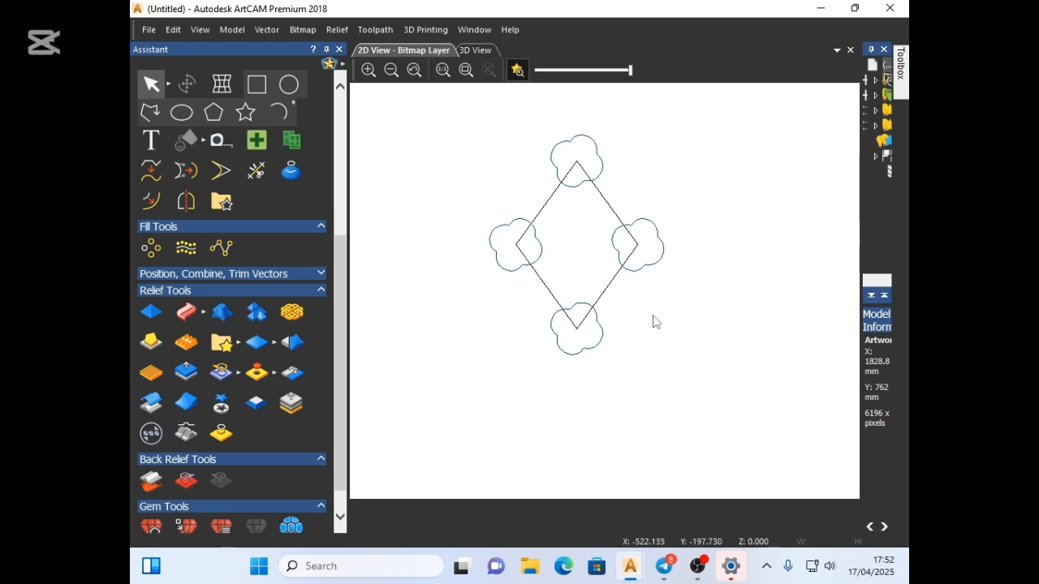
# - Resize the diamond to 100 mm wide and 140 mm high
pyautogui.doubleClick(602, 304)
pyautogui.write('10')
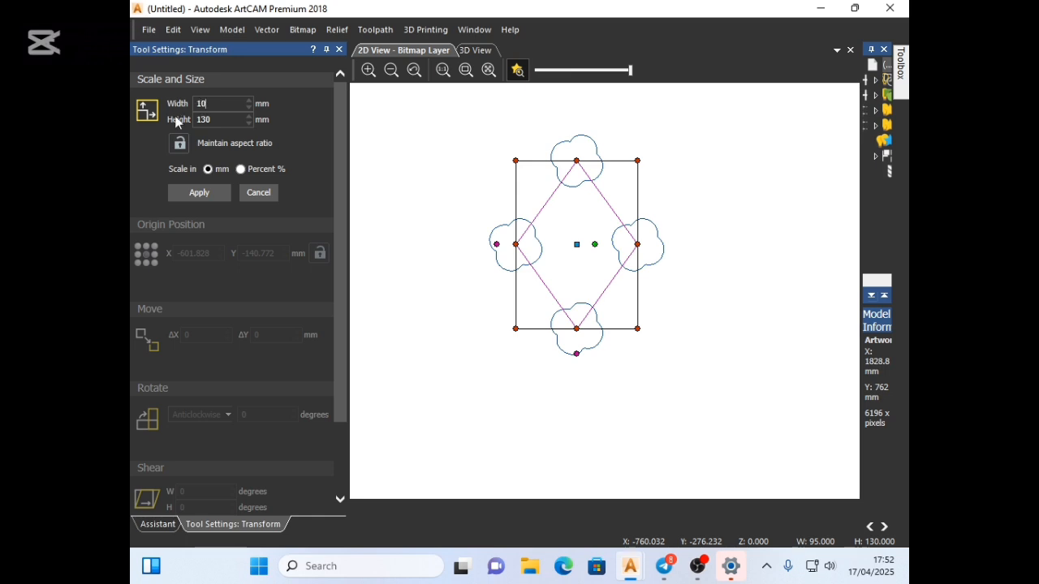
pyautogui.write('0')
pyautogui.press('Tab')
pyautogui.write('14')
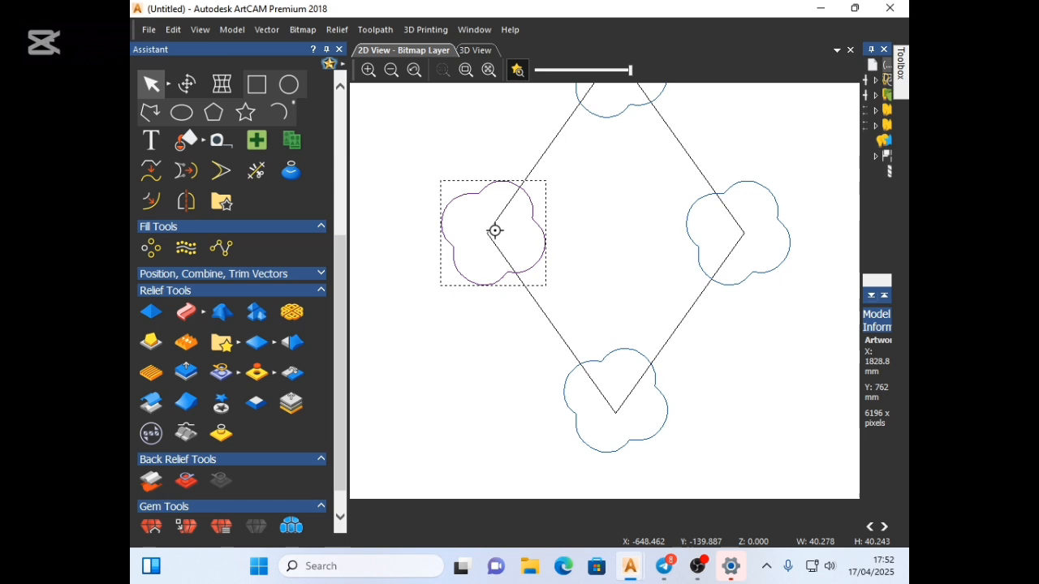
# - Move the flower outlines outward so they are centred on the corners of the enlarged diamond
pyautogui.moveTo(493, 229); pyautogui.dragTo(489, 225)
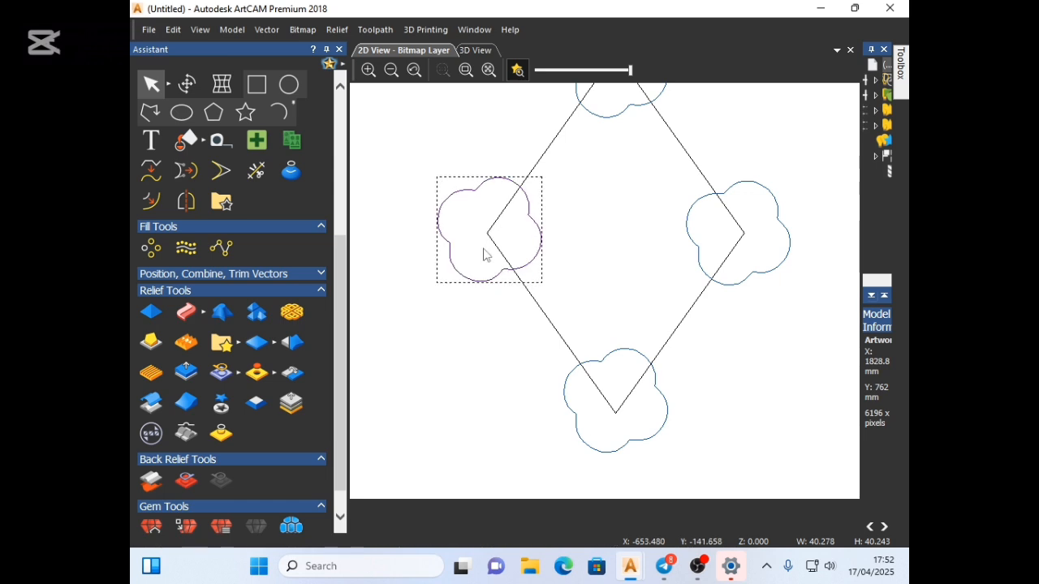
pyautogui.moveTo(614, 408); pyautogui.dragTo(619, 413)
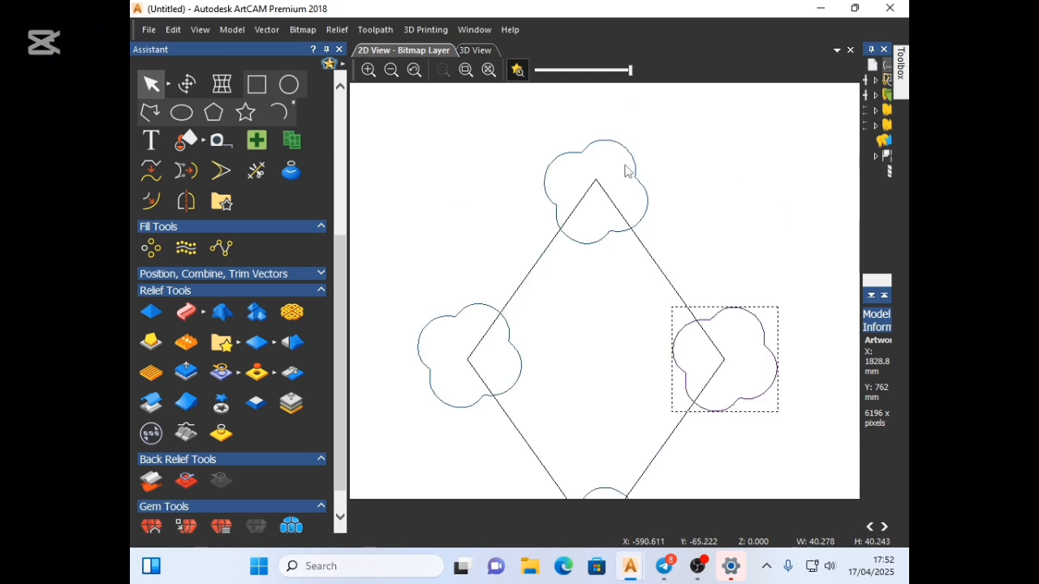
pyautogui.click(625, 172)
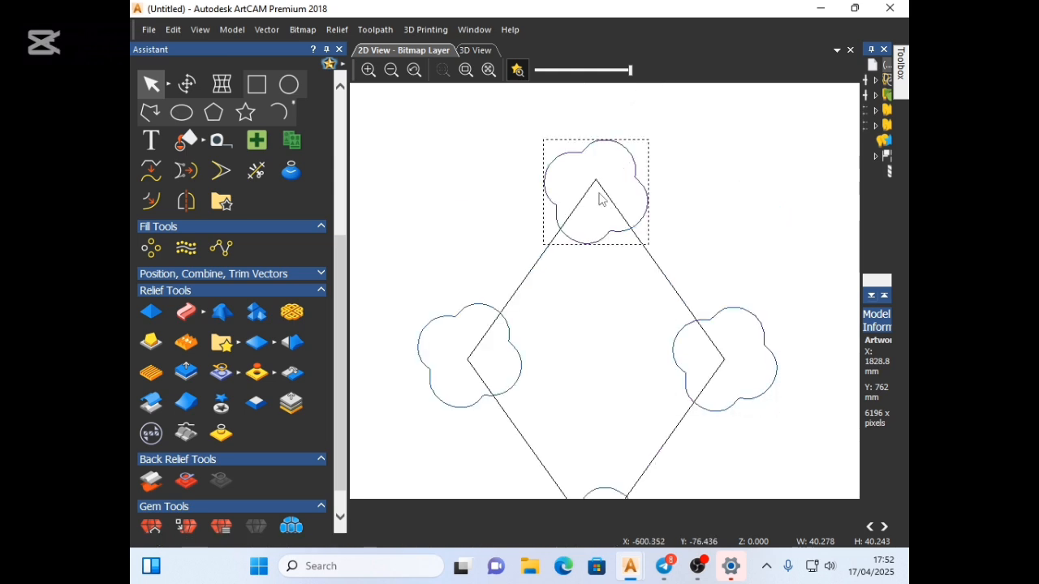
pyautogui.moveTo(598, 198); pyautogui.dragTo(598, 189)
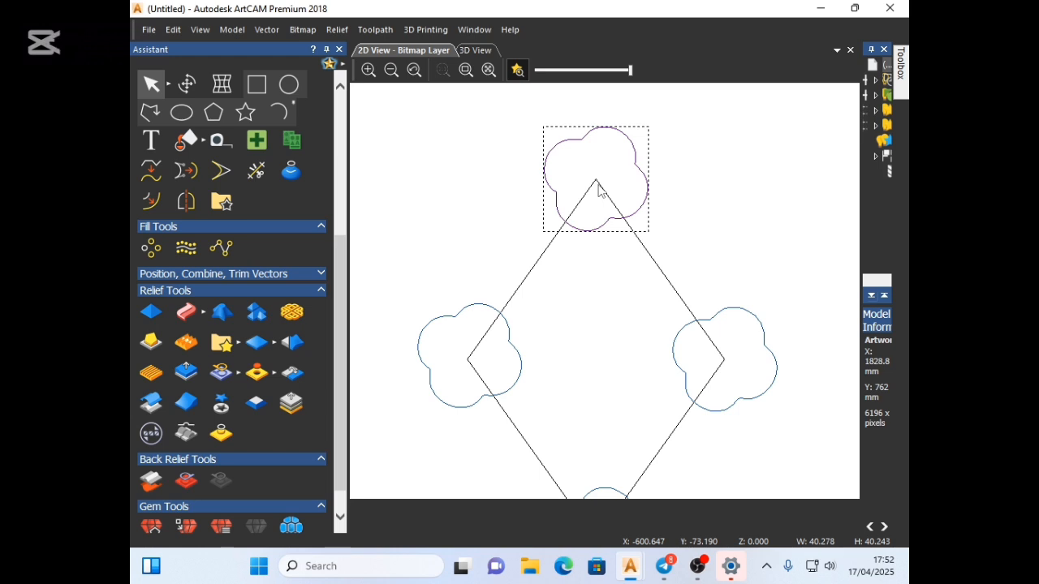
# - Copy the plain diamond to the empty area outside the large border, beside the original flower
pyautogui.keyDown('ctrl'); pyautogui.moveTo(611, 312); pyautogui.dragTo(497, 419); pyautogui.keyUp('ctrl')
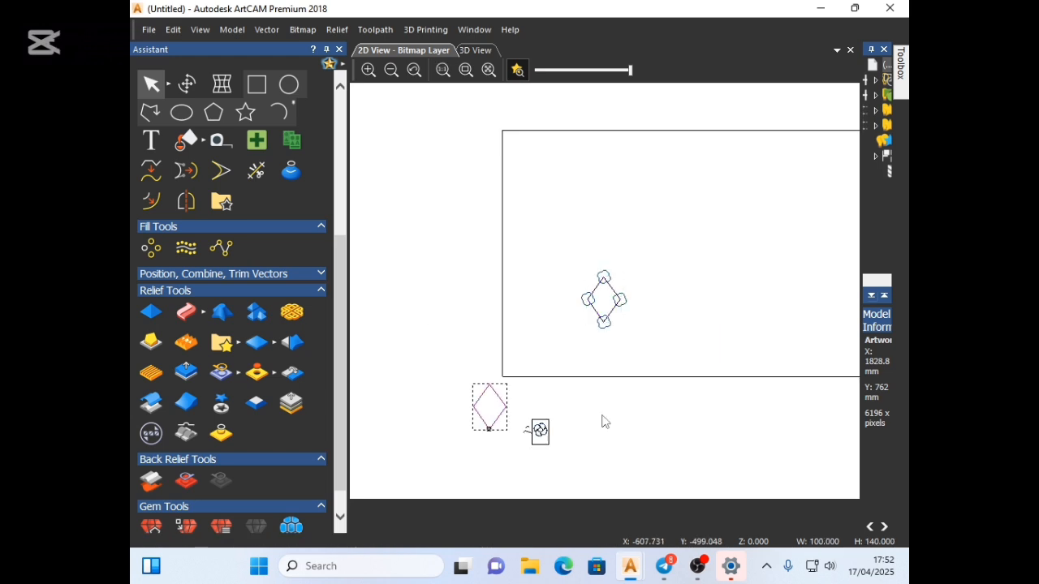
pyautogui.click(603, 420)
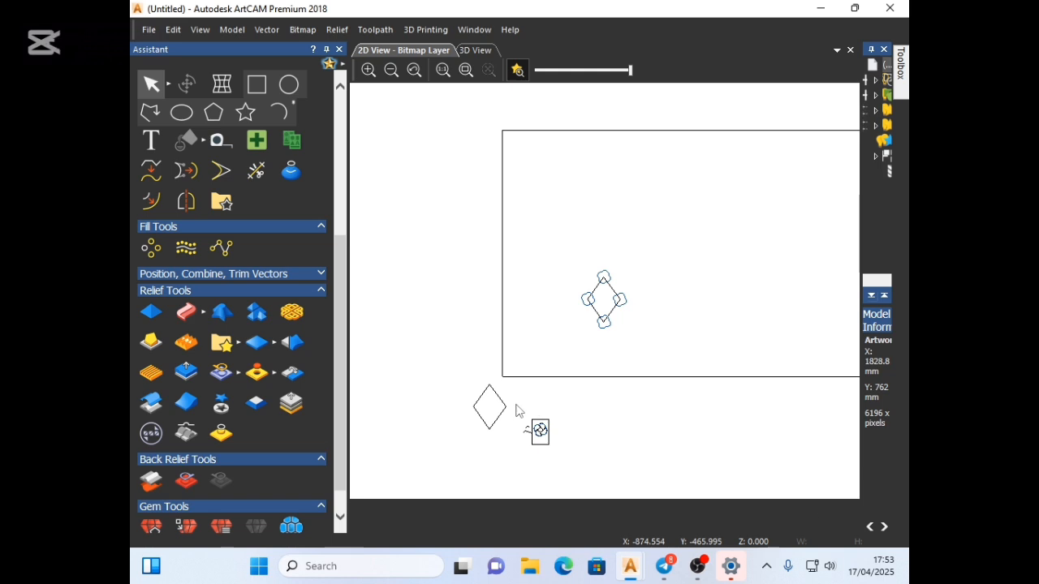
pyautogui.click(518, 411)
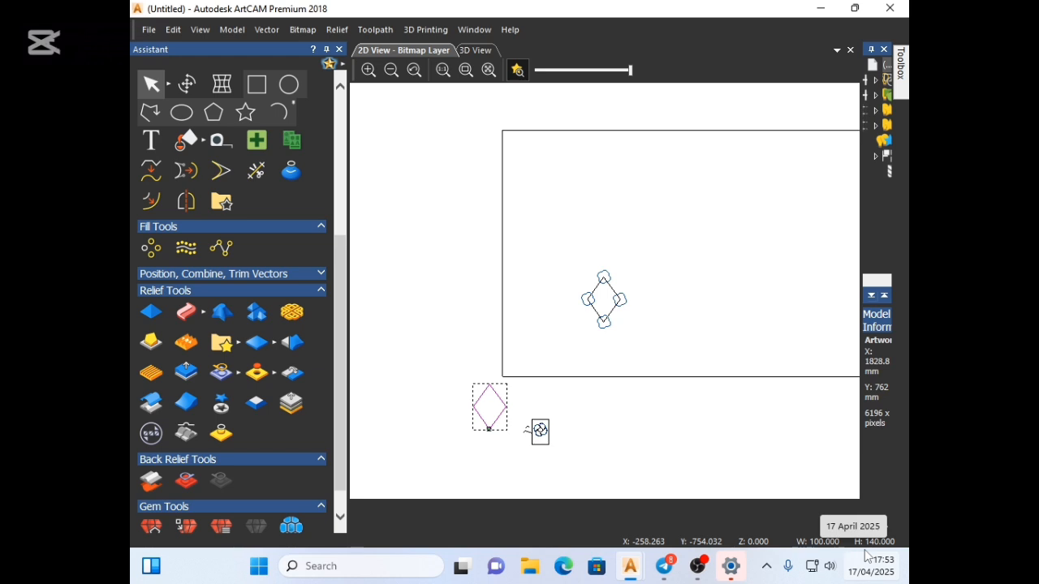
# - Cut off the diamond's left corner where it crosses the flower outline and bridge the gap with an arc bowed towards the diamond's centre
pyautogui.scroll(3, 614, 307)
pyautogui.scroll(2, 604, 275)
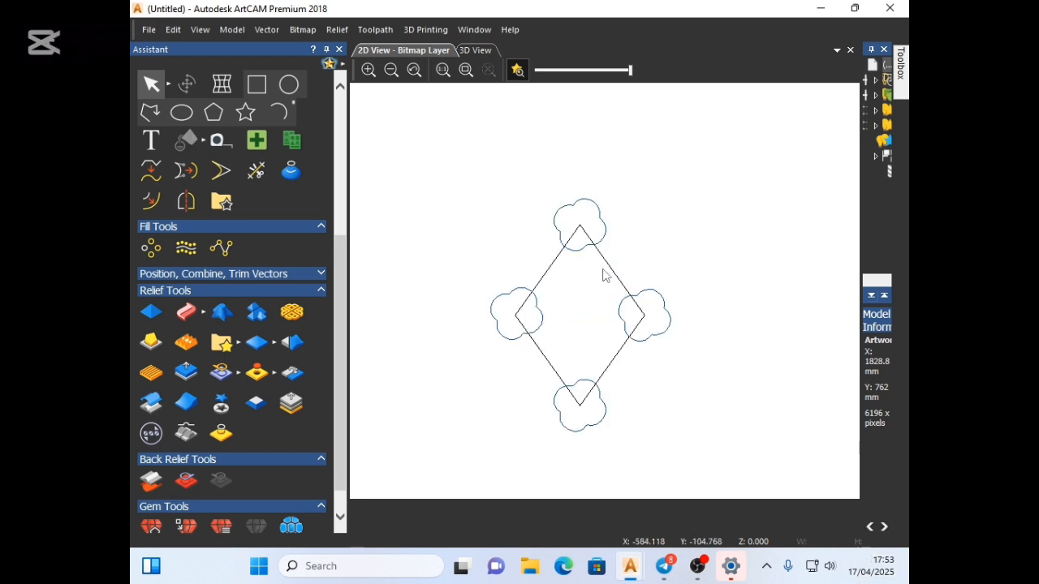
pyautogui.click(612, 271)
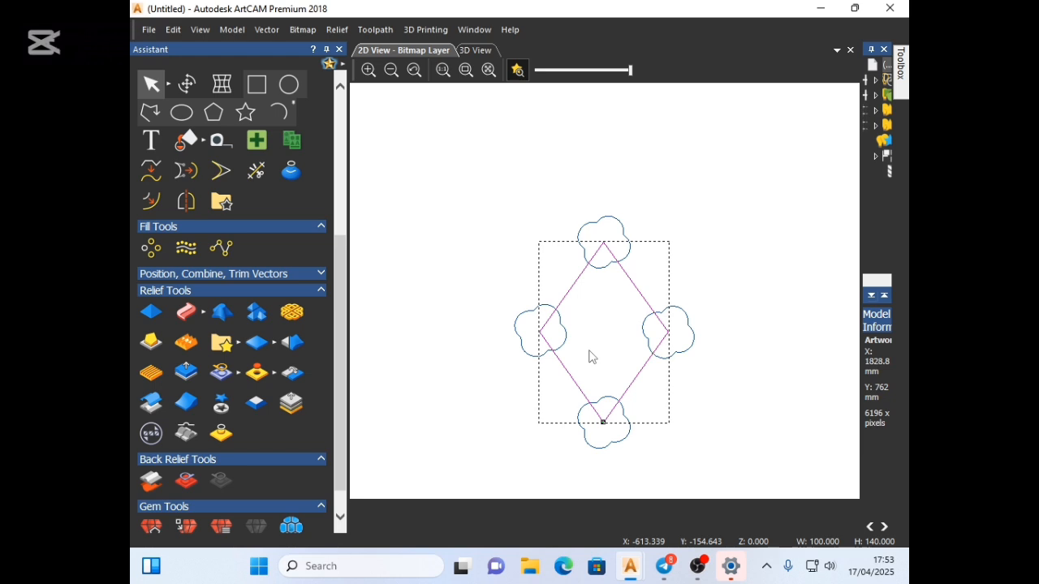
pyautogui.scroll(2, 568, 356)
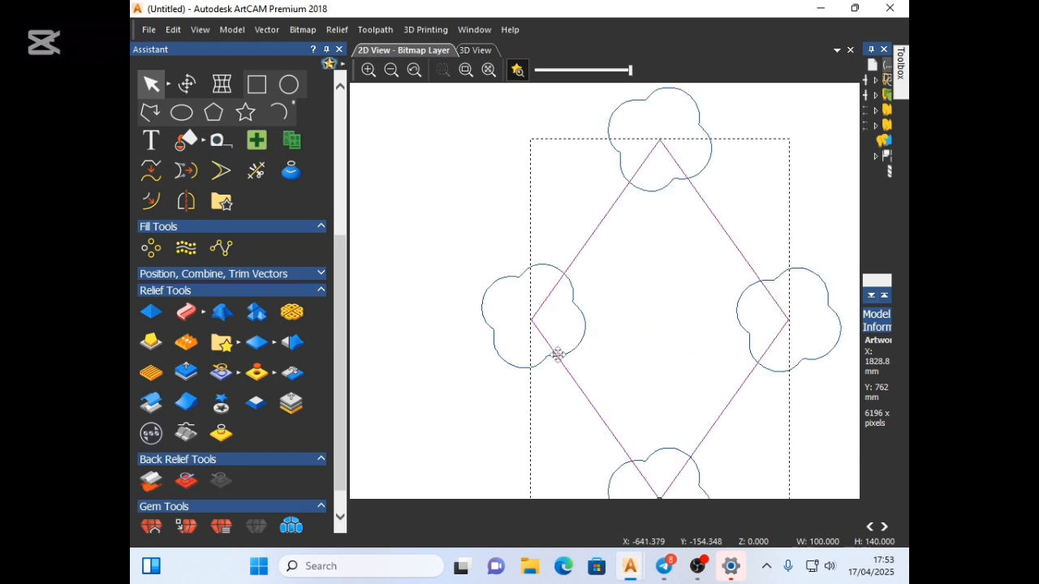
pyautogui.click(558, 359)
pyautogui.doubleClick(557, 356)
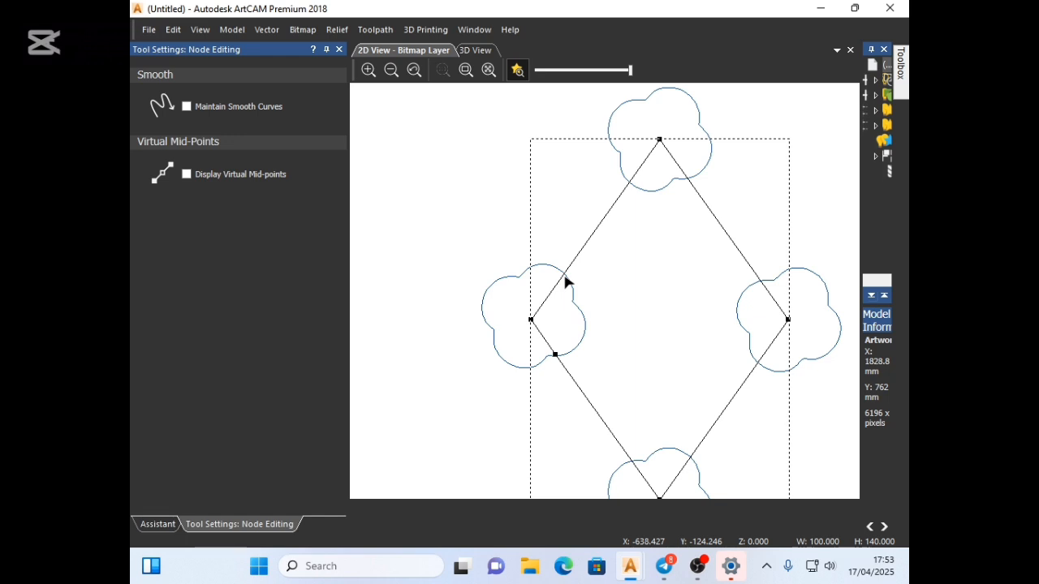
pyautogui.press('c')
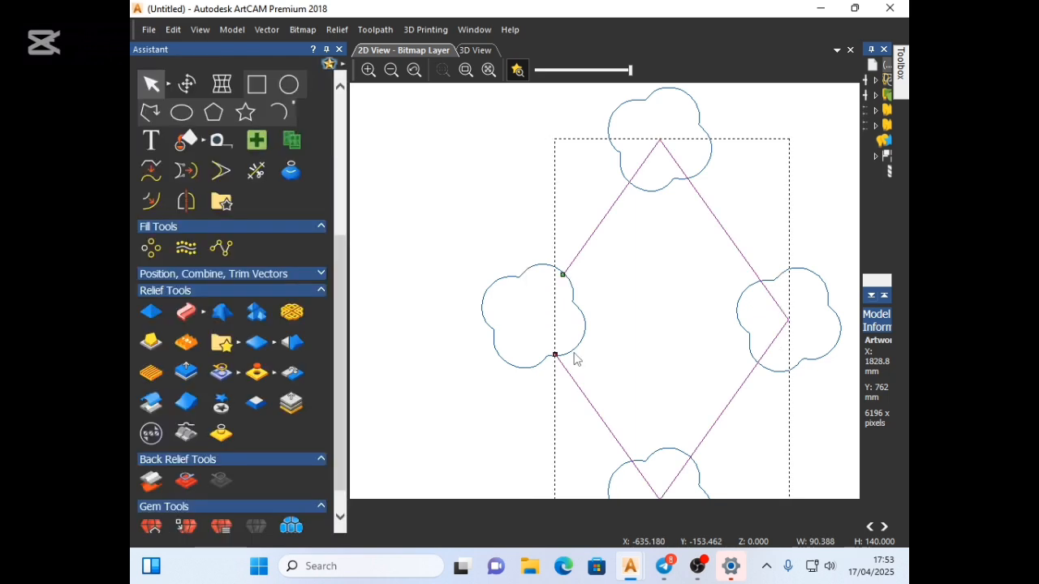
pyautogui.click(278, 112)
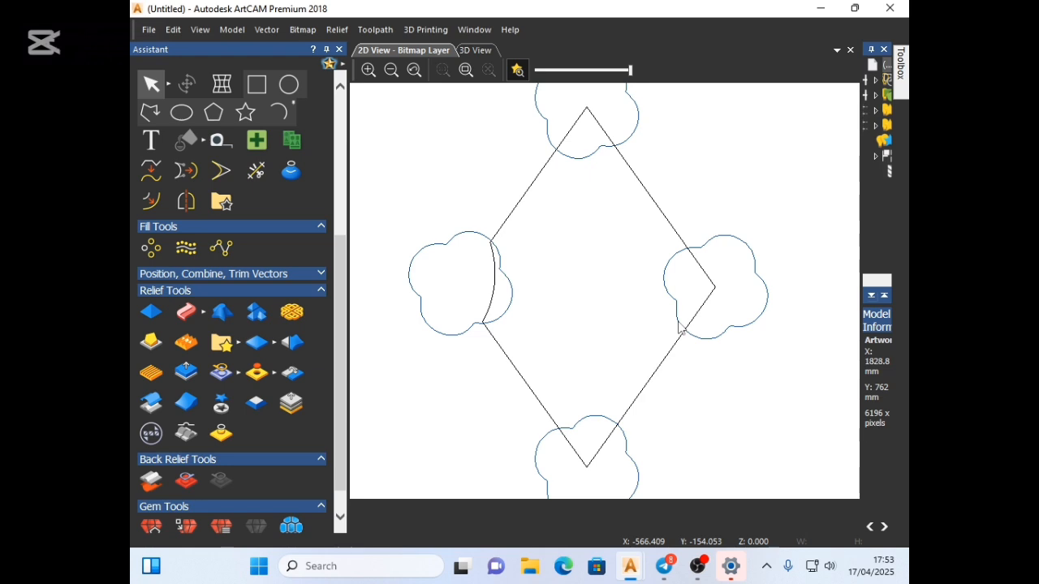
# - Cut off the diamond's right corner at the flower outline and close it with a Start - End - Point On Arc arc bowed inward
pyautogui.doubleClick(688, 327)
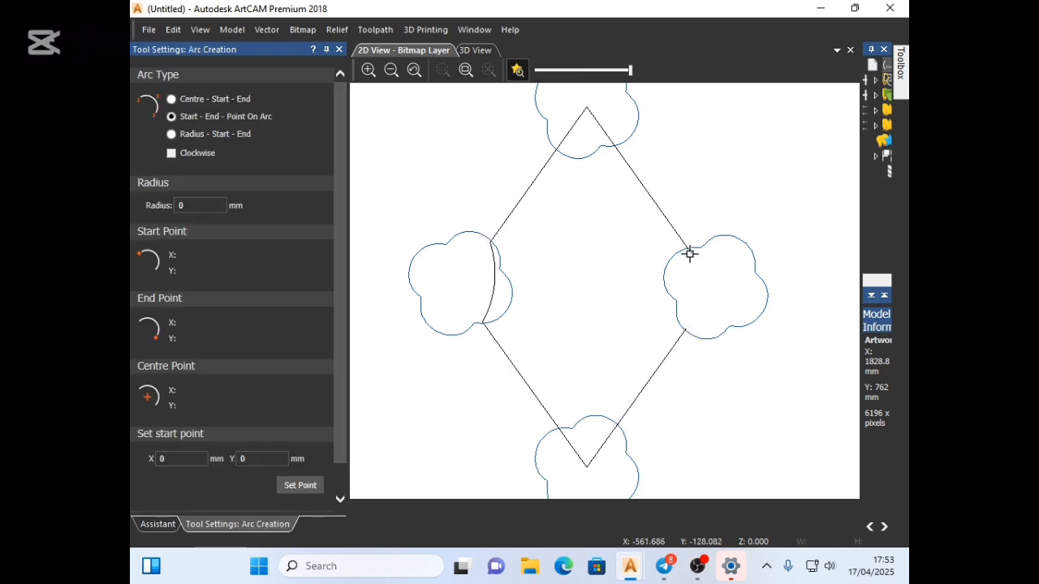
pyautogui.click(691, 252)
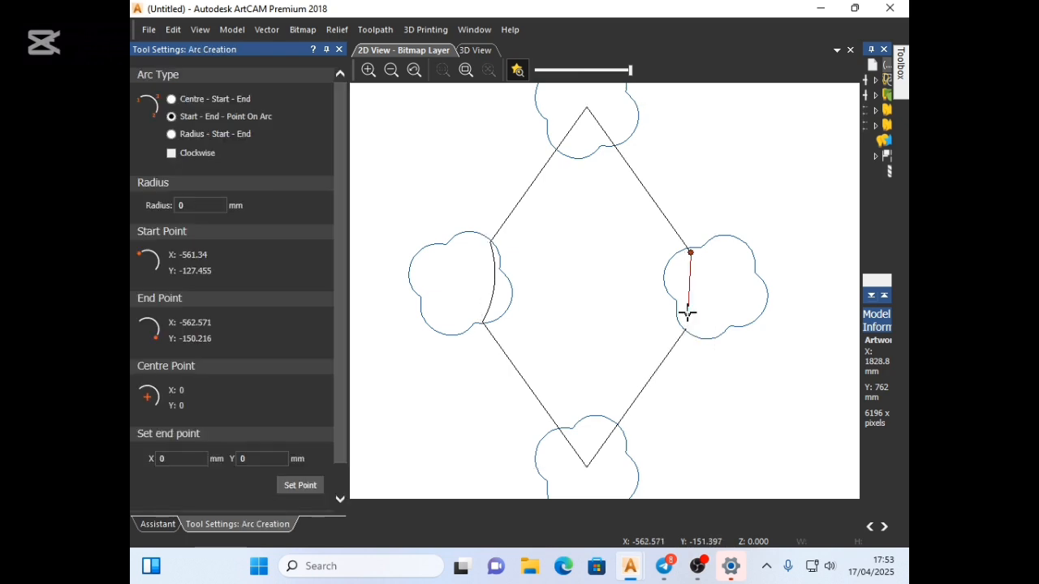
pyautogui.click(686, 328)
pyautogui.click(681, 295)
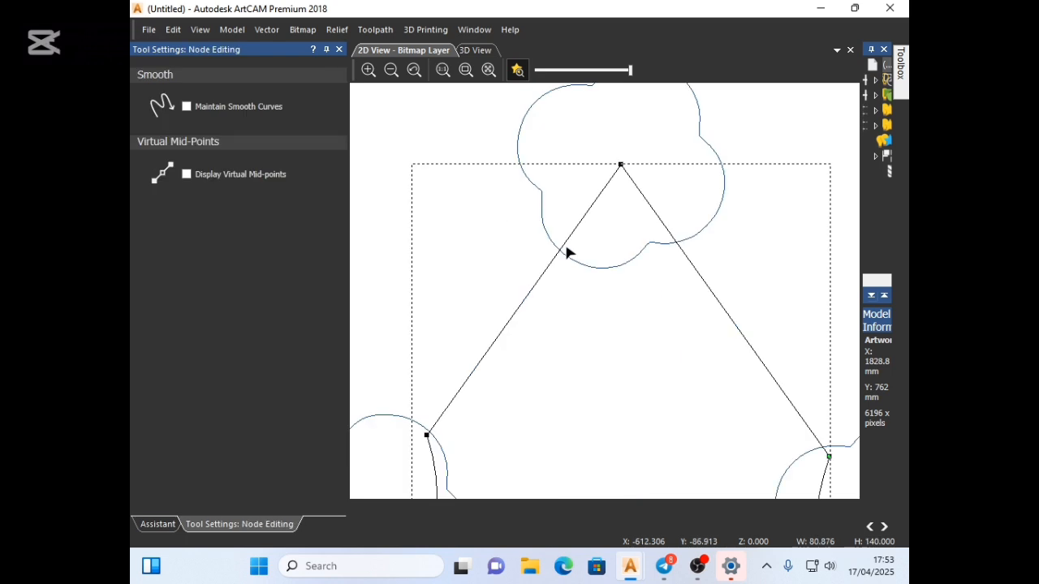
# - Replace the diamond's top corner with a short straight segment between its crossings with the flower outline
pyautogui.press('i')
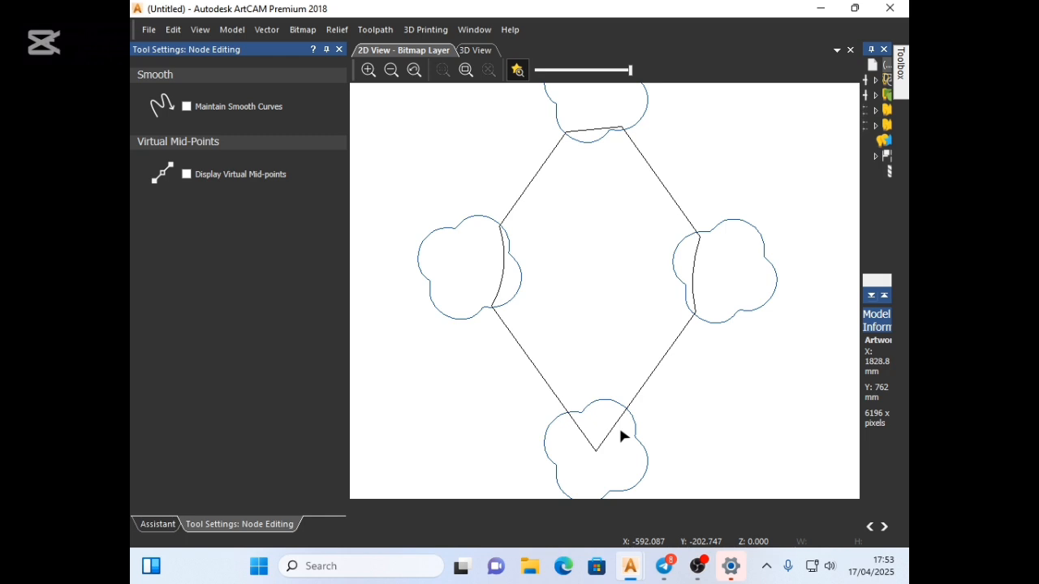
# - Cut off the diamond's bottom corner at the flower outline and close the gap with a short straight segment
pyautogui.click(548, 367)
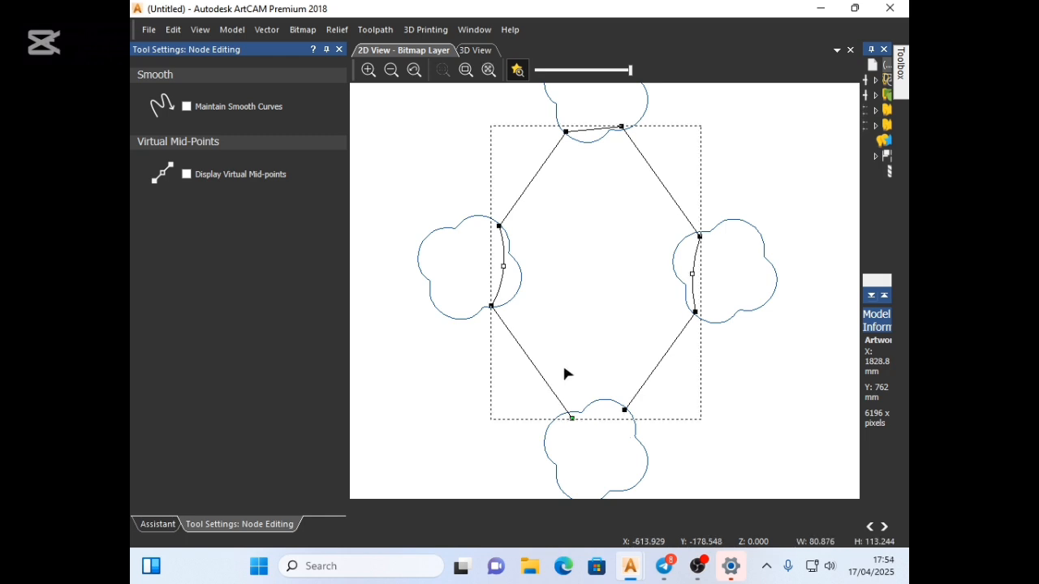
pyautogui.rightClick(564, 367)
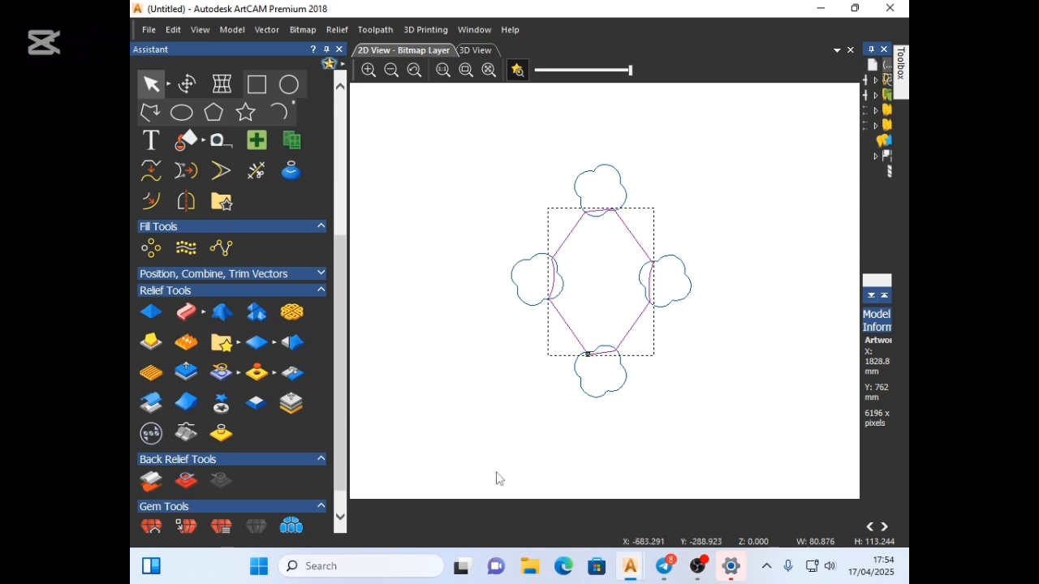
# - Create a domed relief from the cut-back diamond, scaled to a height of 9 mm and combined with Merge High
pyautogui.scroll(-1, 422, 406)
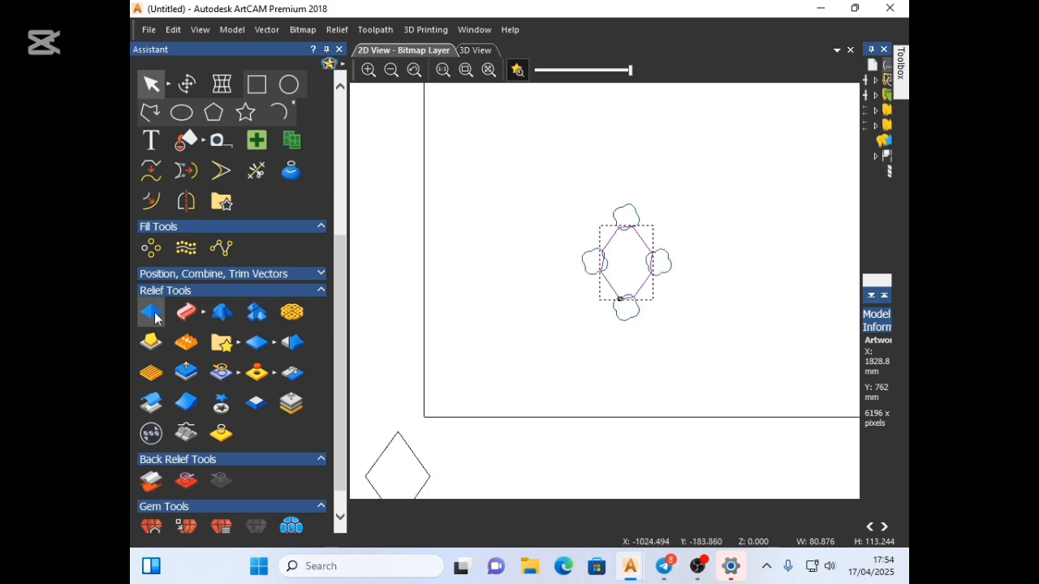
pyautogui.click(156, 315)
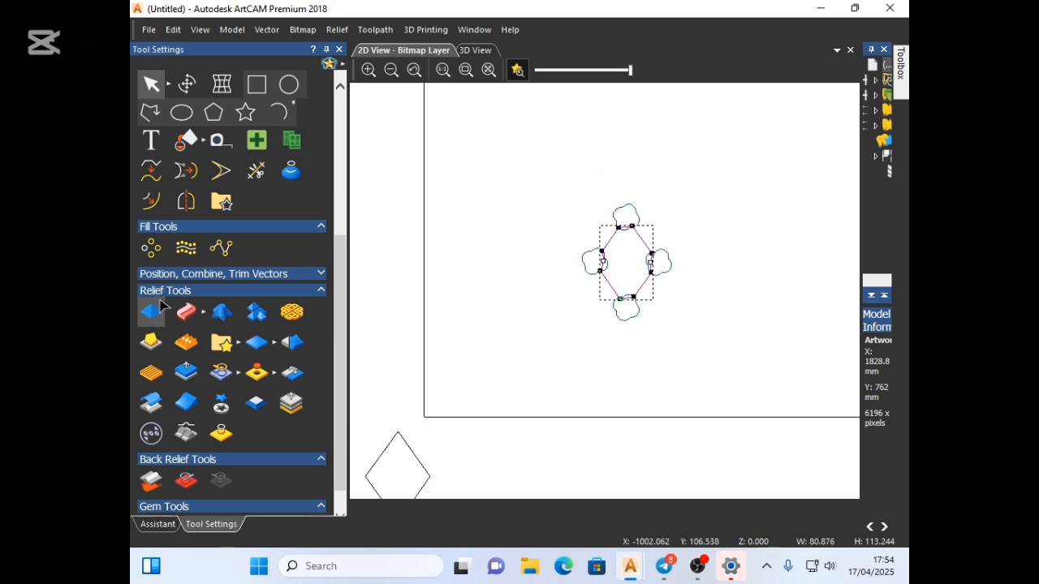
pyautogui.click(159, 303)
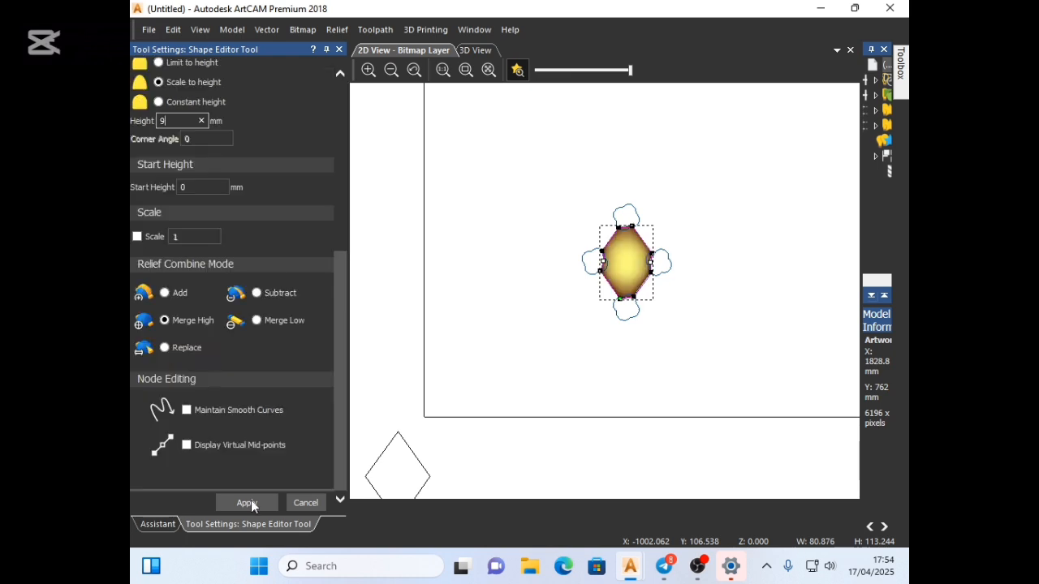
pyautogui.click(247, 502)
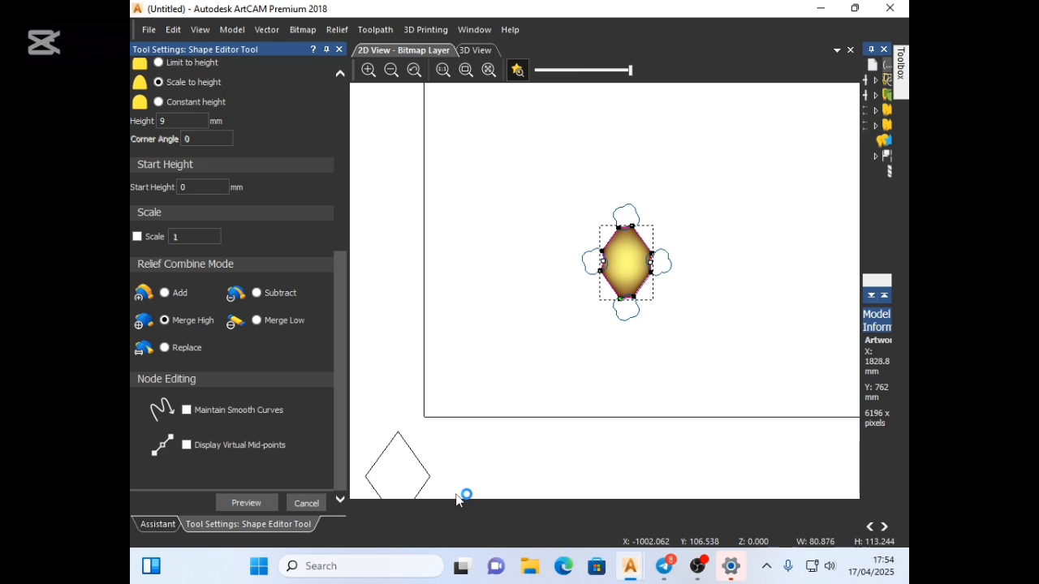
# - Hide the zero plane in the 3D view and inspect the domed diamond with its corner flowers from an angle
pyautogui.scroll(4, 645, 252)
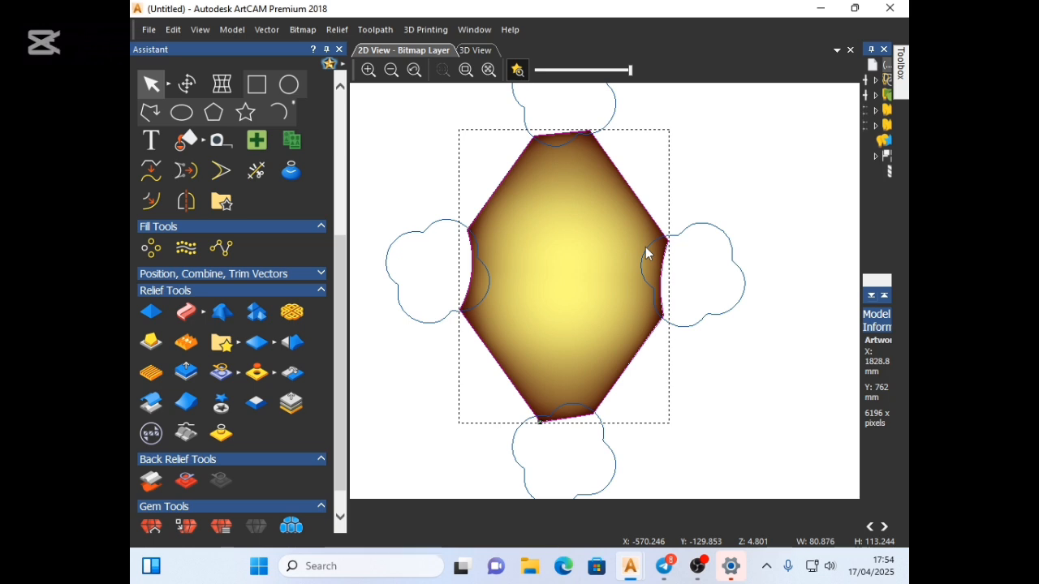
pyautogui.press('F3')
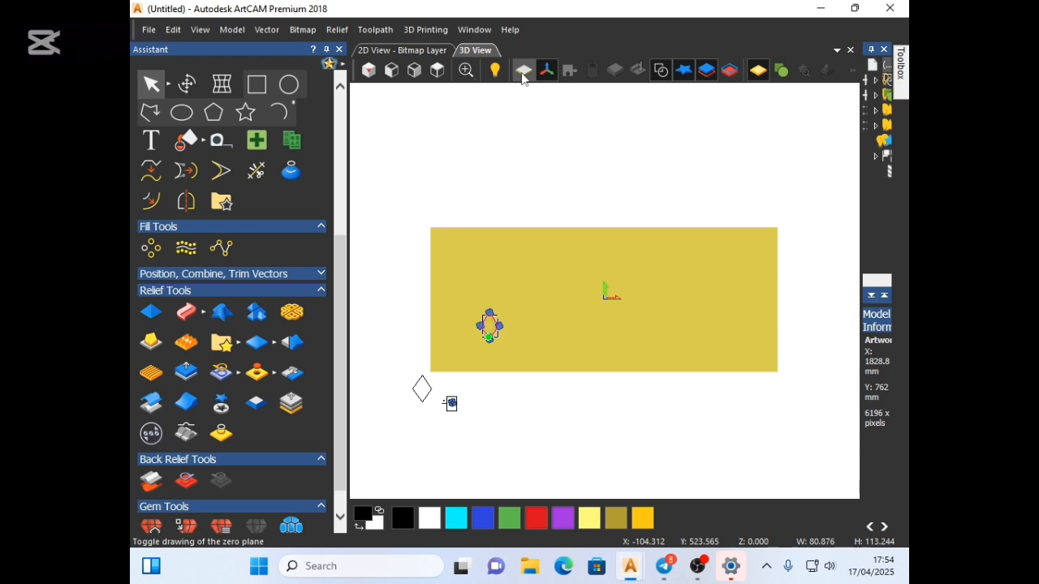
pyautogui.click(523, 75)
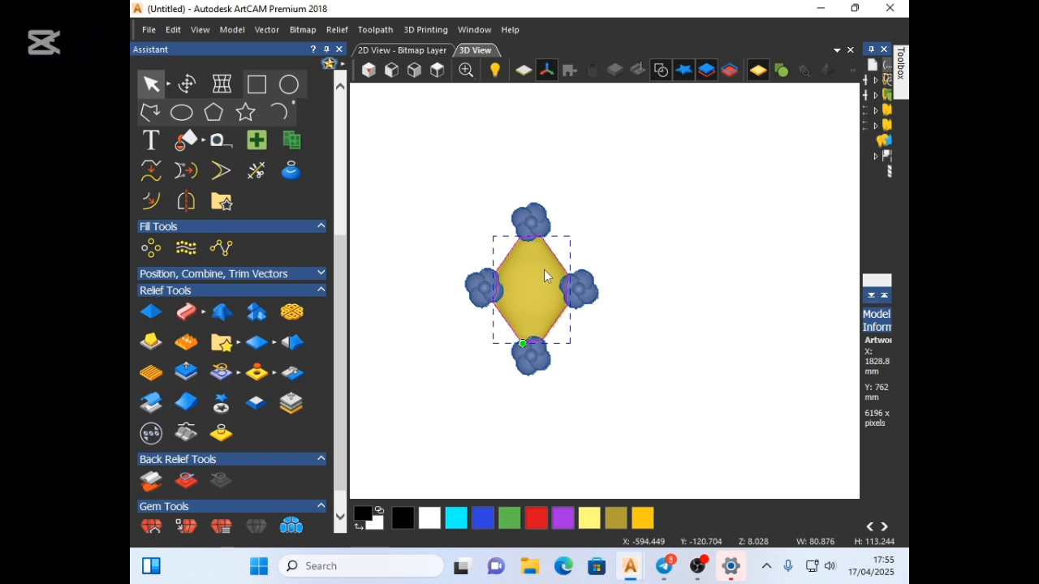
pyautogui.moveTo(544, 269); pyautogui.dragTo(704, 336)
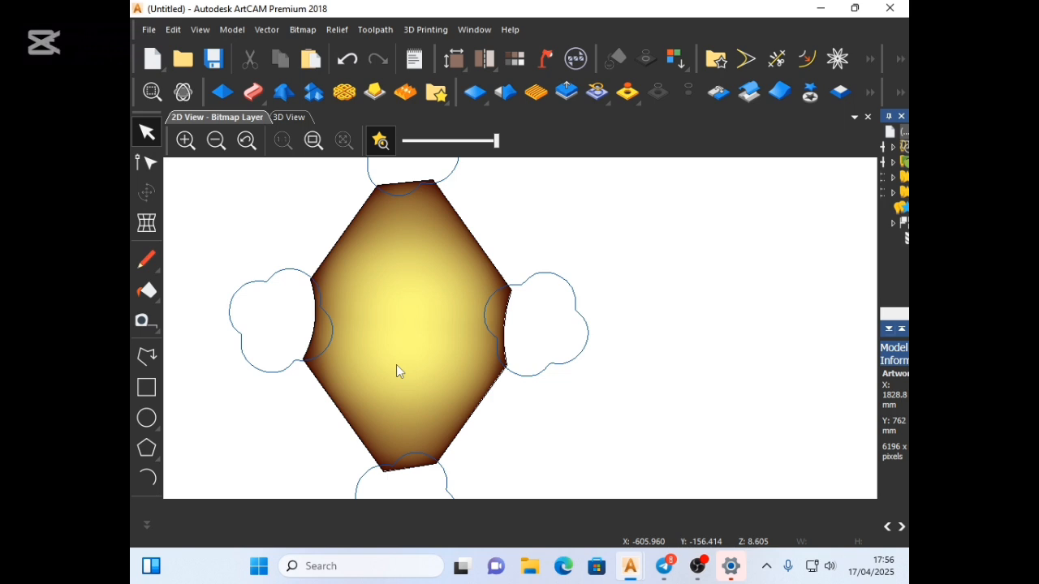
# - Select the diamond with its four flowers and position the group over the large border's lower-left corner
pyautogui.moveTo(836, 337); pyautogui.dragTo(856, 337)
pyautogui.click(409, 269)
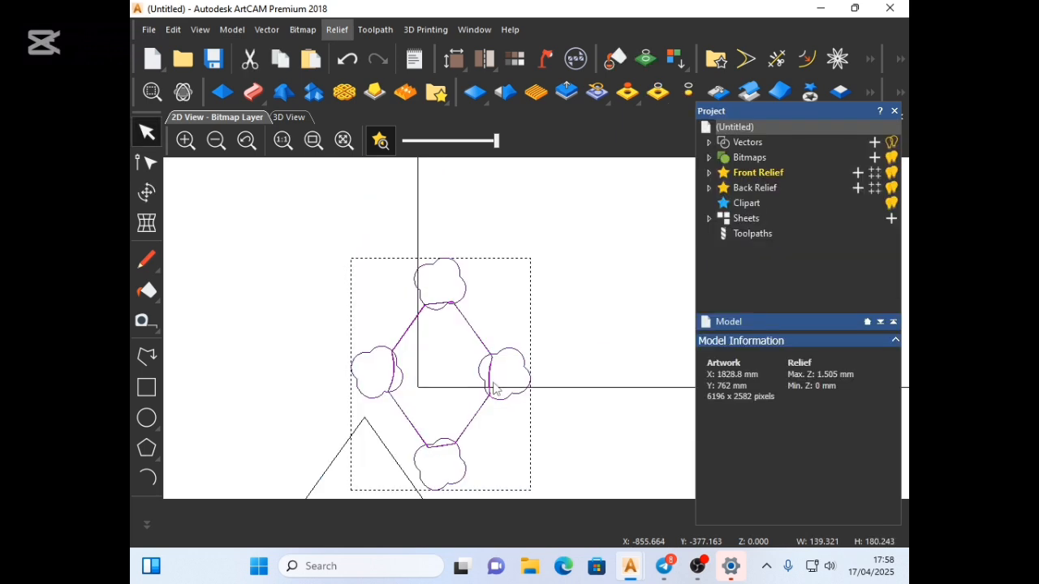
pyautogui.moveTo(493, 388); pyautogui.dragTo(462, 412)
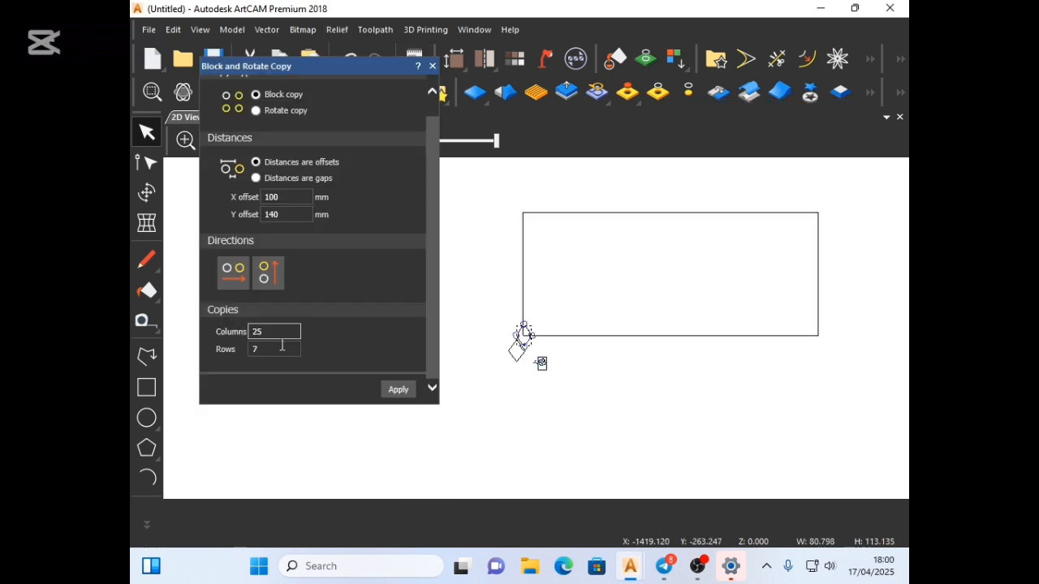
# - Block copy the cut-back diamond across the border in 20 columns and 6 rows, with offsets of 100 mm in X and 140 mm in Y
pyautogui.moveTo(283, 345); pyautogui.dragTo(226, 352)
pyautogui.write('6')
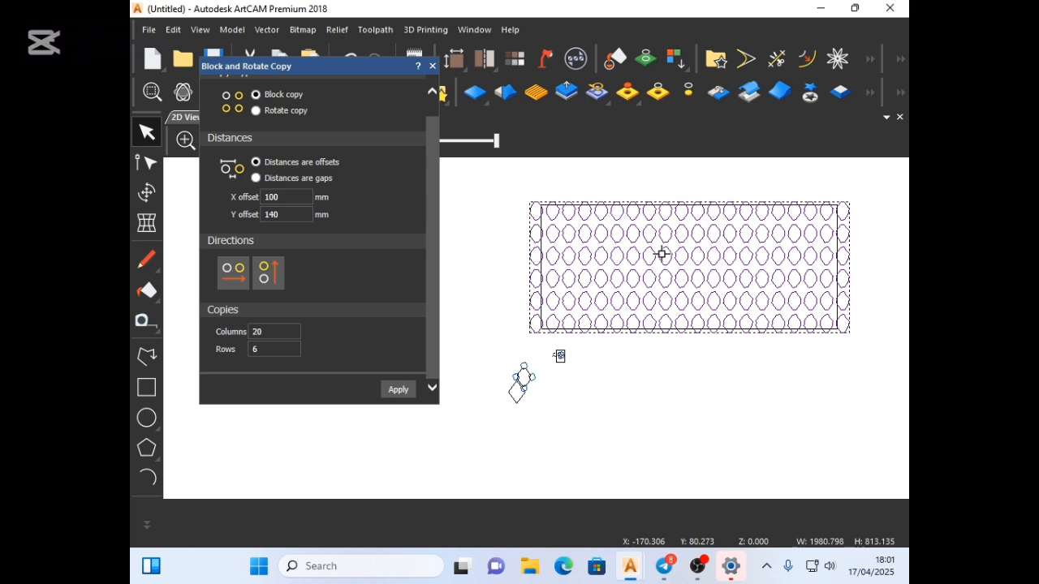
# - Shift a second block of diamonds between those of the first and align their slanted edges closely
pyautogui.scroll(2, 652, 297)
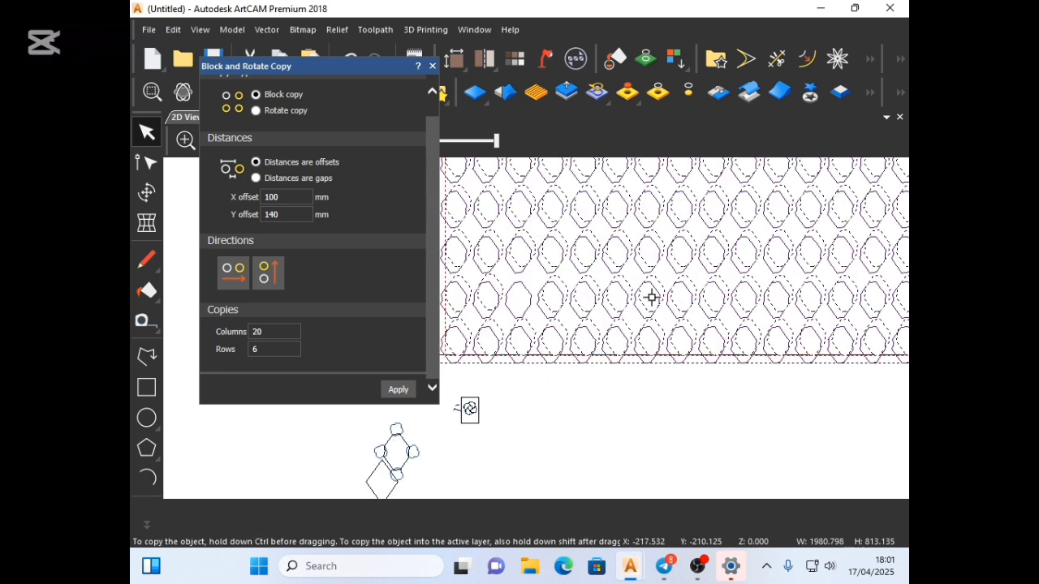
pyautogui.scroll(2, 652, 297)
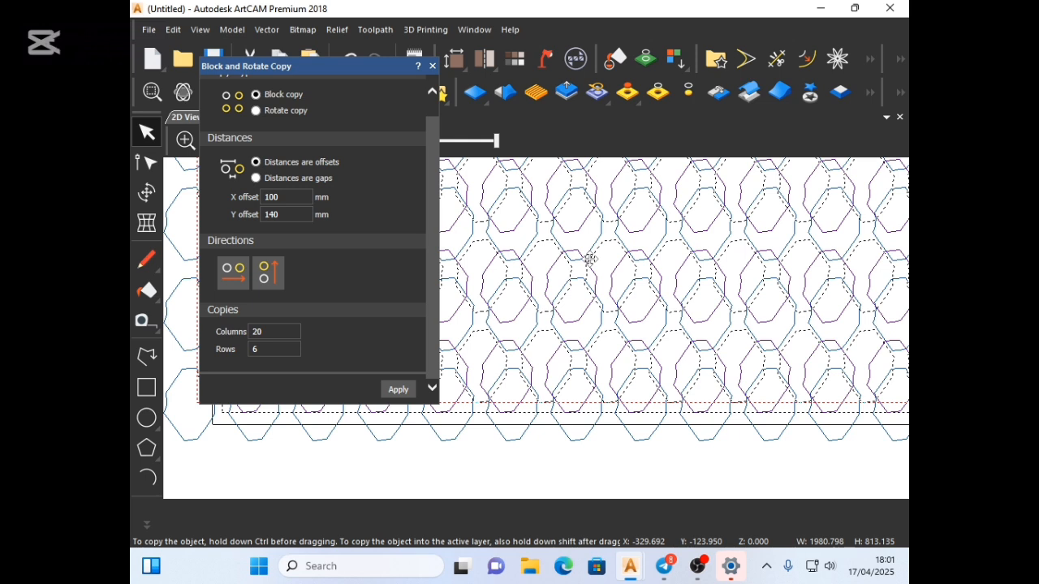
pyautogui.scroll(5, 730, 300)
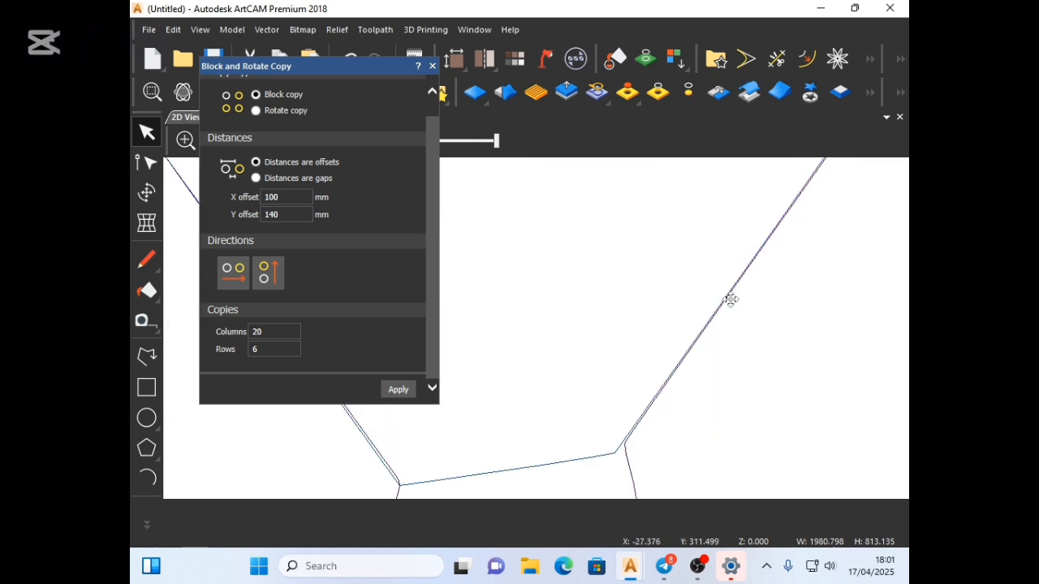